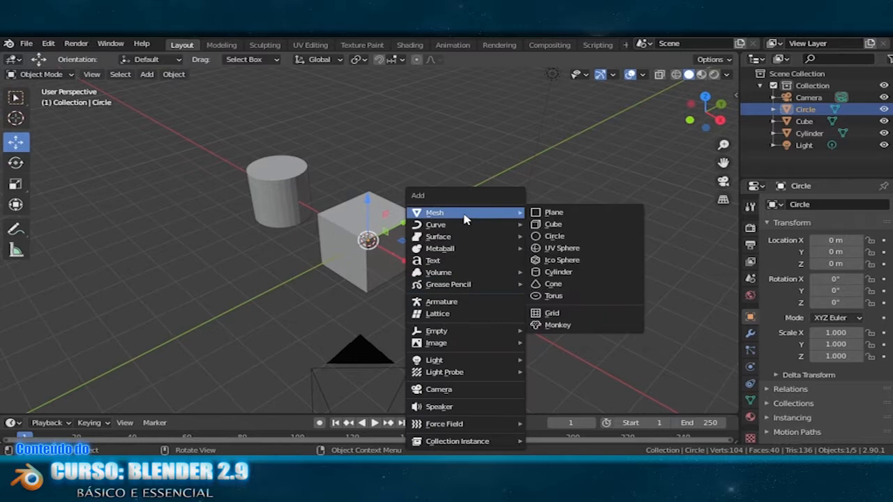
- Add a UV sphere mesh and move it along the X axis to about 4.1 m
click(547, 249)
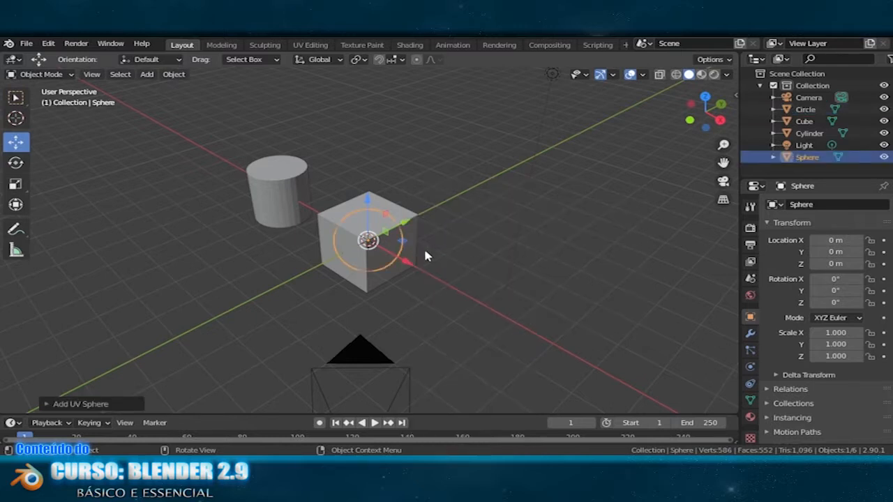
drag(411, 263, 511, 351)
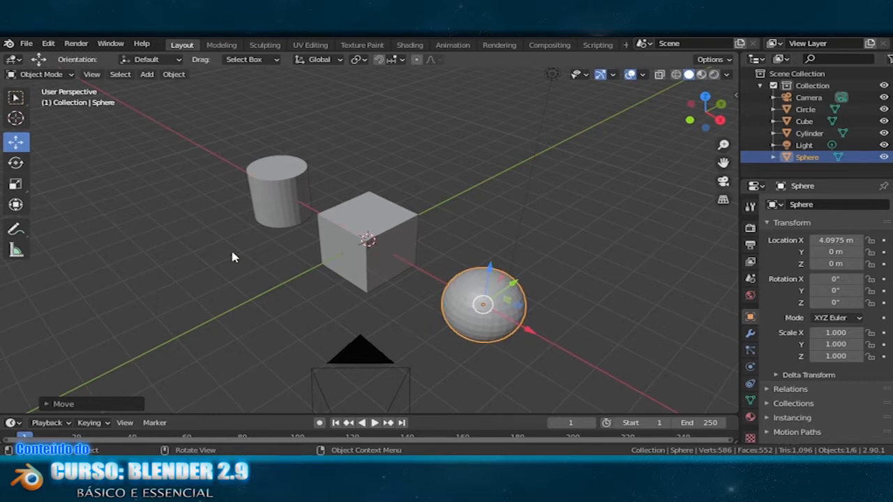
- Search for and add a mesh torus, and move it along the Y axis to about -3.9 m
key(F3)
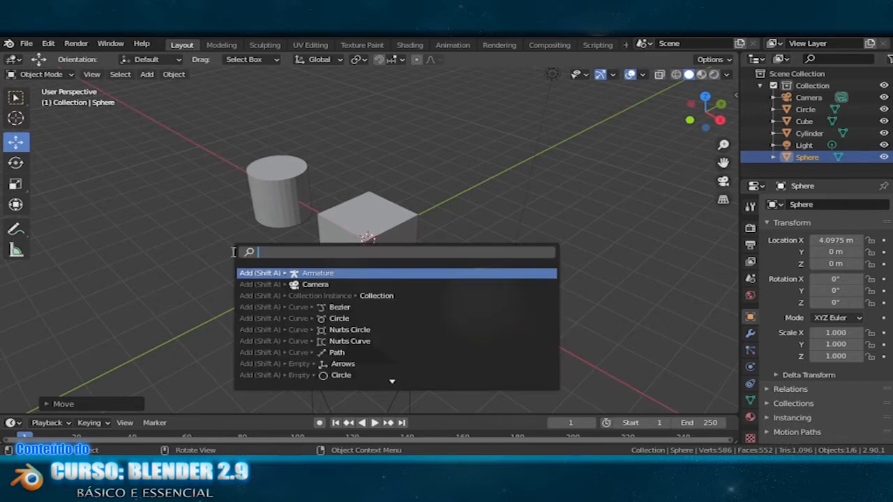
text(torus)
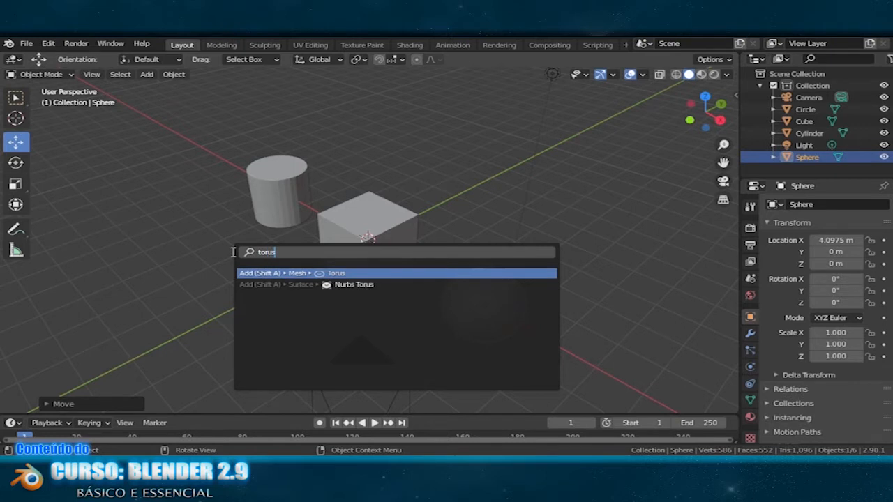
click(288, 276)
drag(410, 225, 274, 248)
key(c)
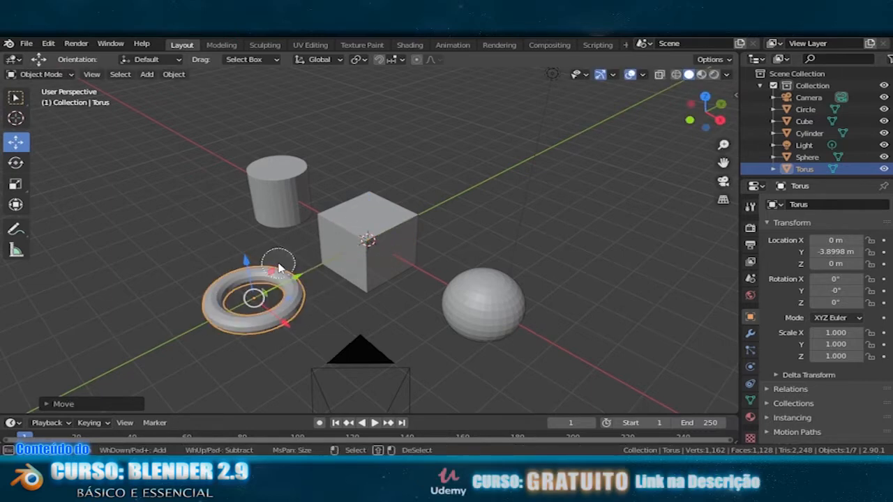
key(Escape)
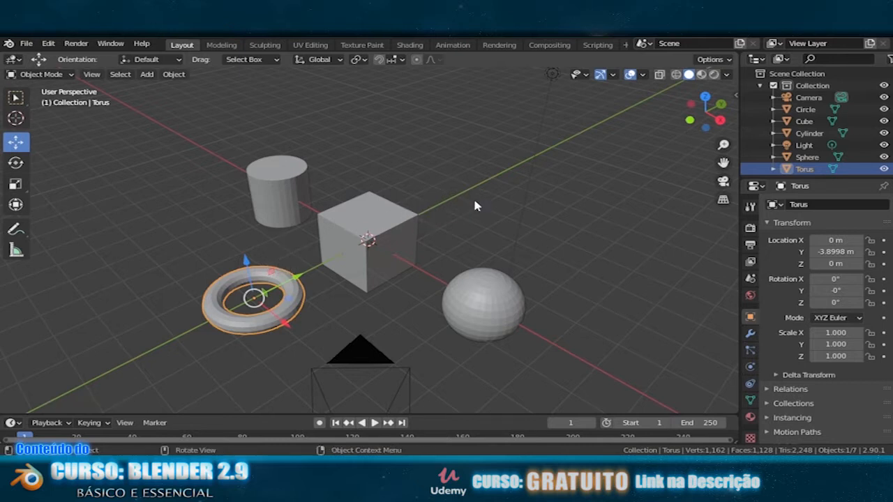
- Delete the default cube from the scene
click(474, 202)
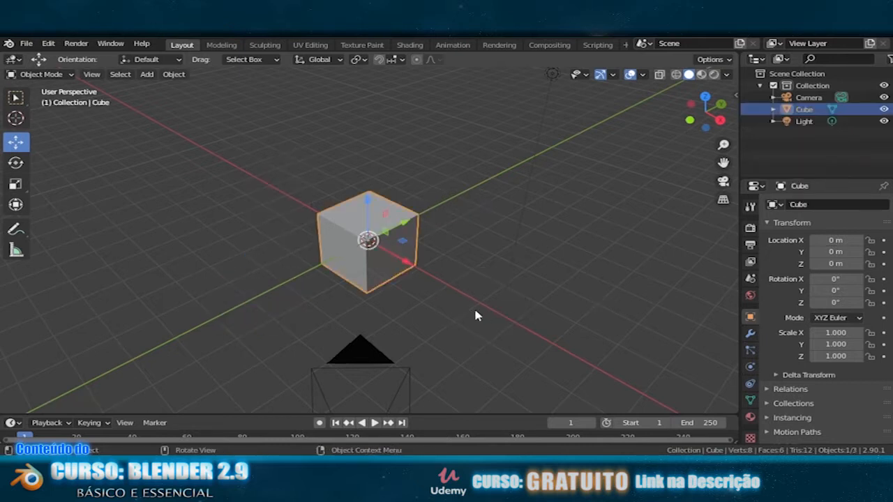
key(x)
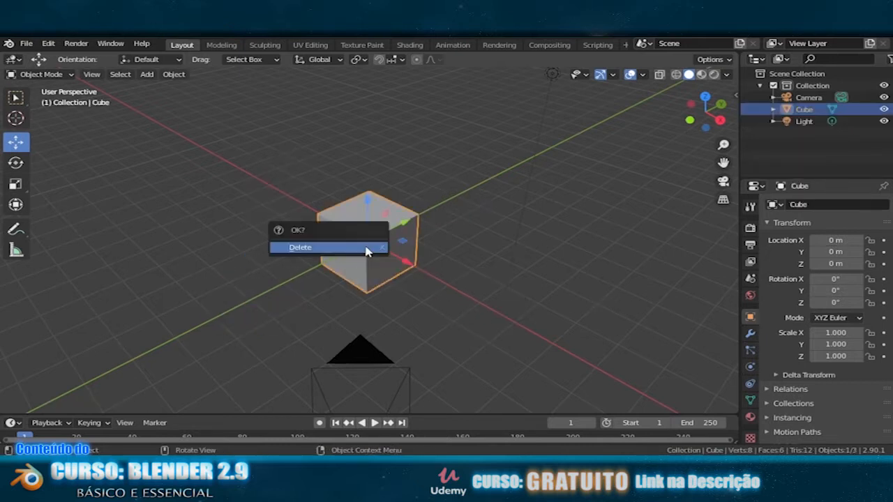
click(365, 249)
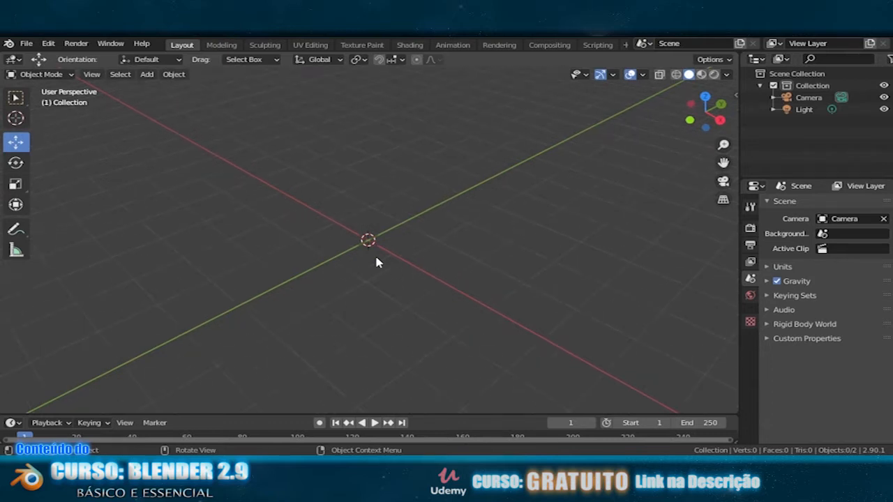
- Activate the Cursor tool and place the 3D cursor just above the origin in the front orthographic view
key(KP_1)
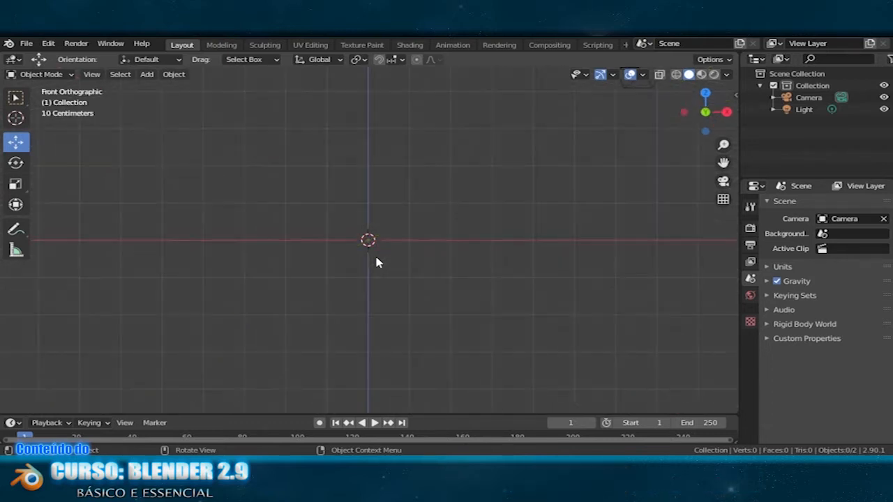
shift+middle_drag(414, 275, 380, 349)
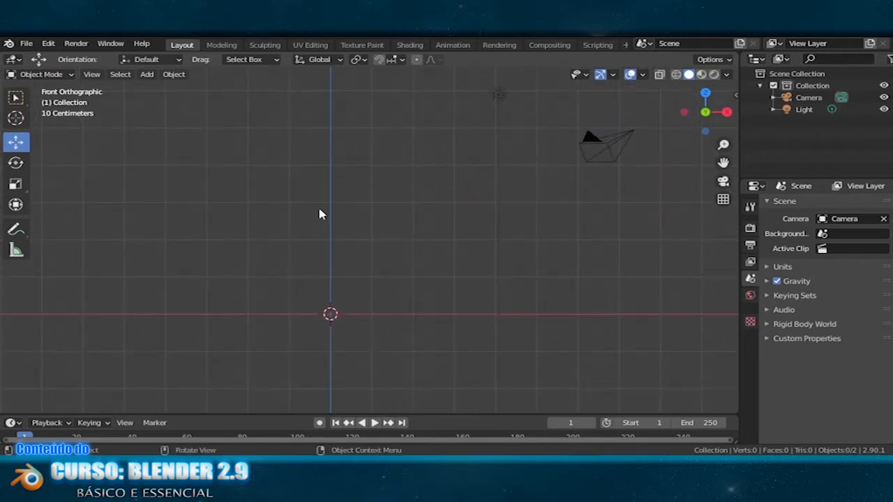
click(16, 119)
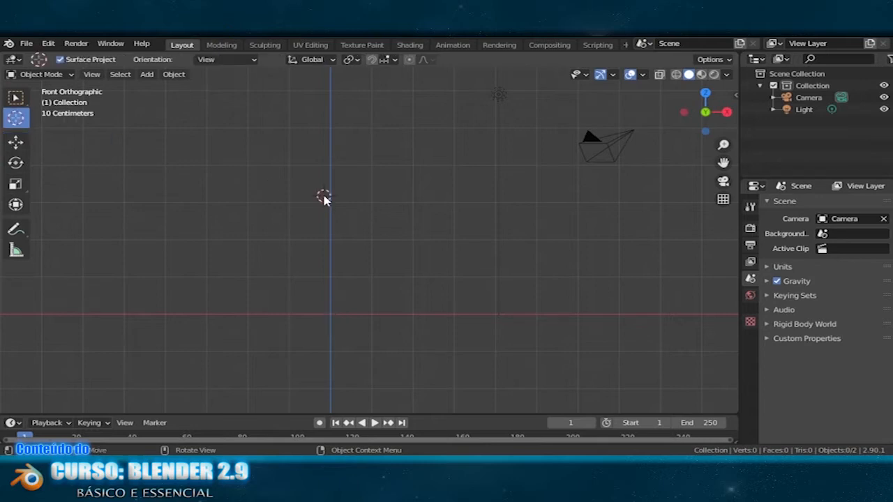
- Place the 3D cursor away from the origin in the right orthographic view and again in the top view
middle_drag(650, 280, 522, 293)
key(KP_3)
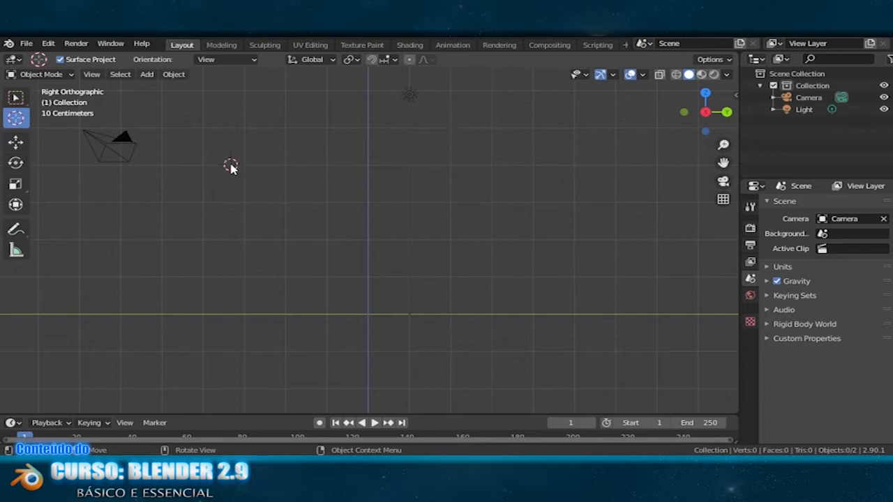
middle_drag(449, 195, 479, 246)
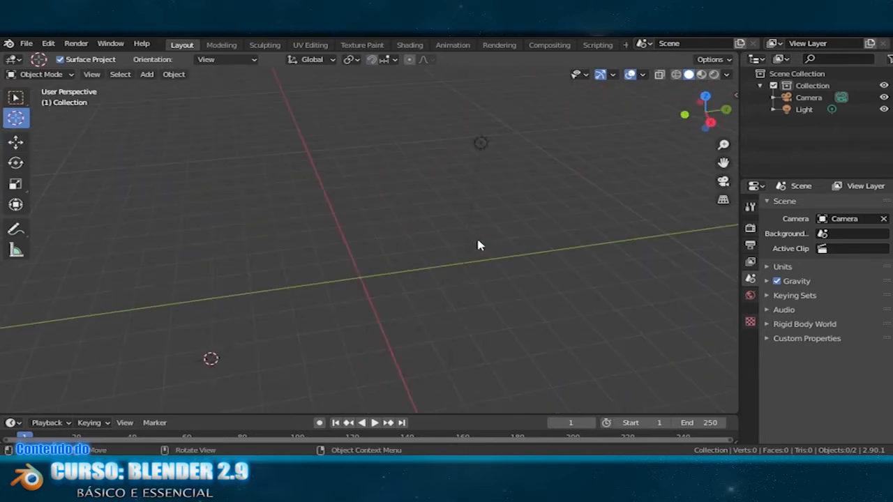
key(KP_7)
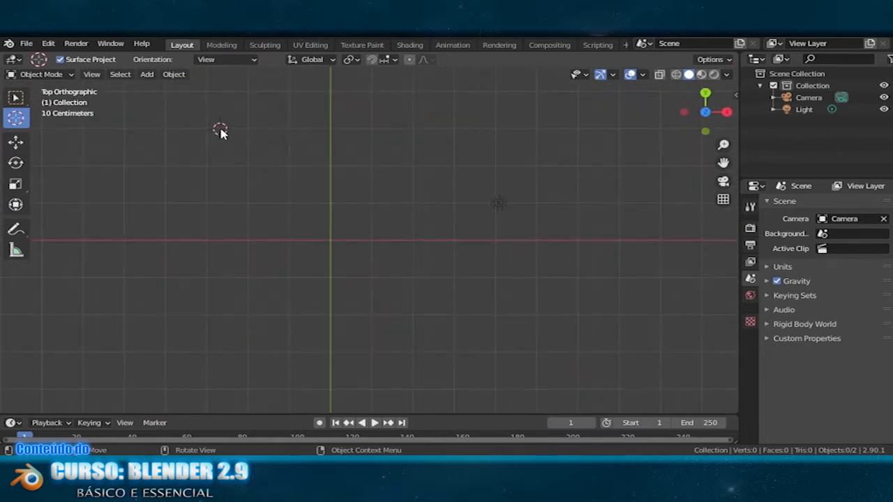
- Place the 3D cursor approximately at the world origin from the front view and check its position from other angles
middle_drag(585, 356, 533, 231)
key(KP_1)
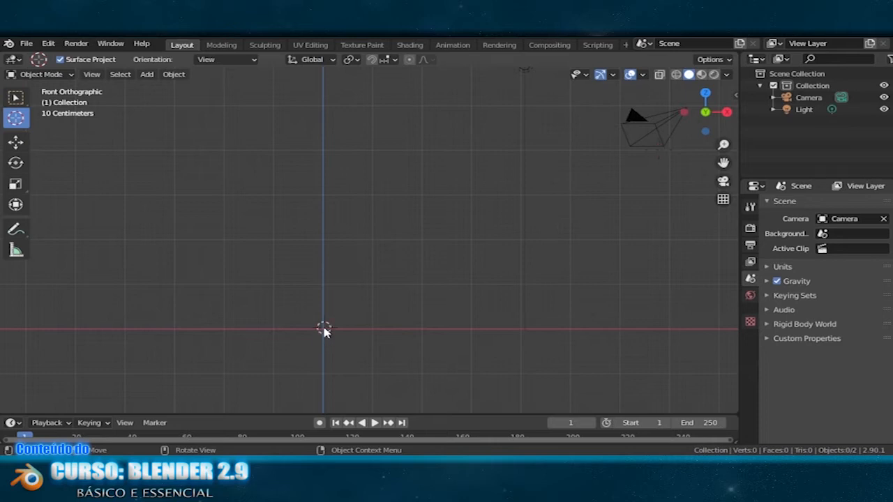
middle_drag(474, 334, 331, 355)
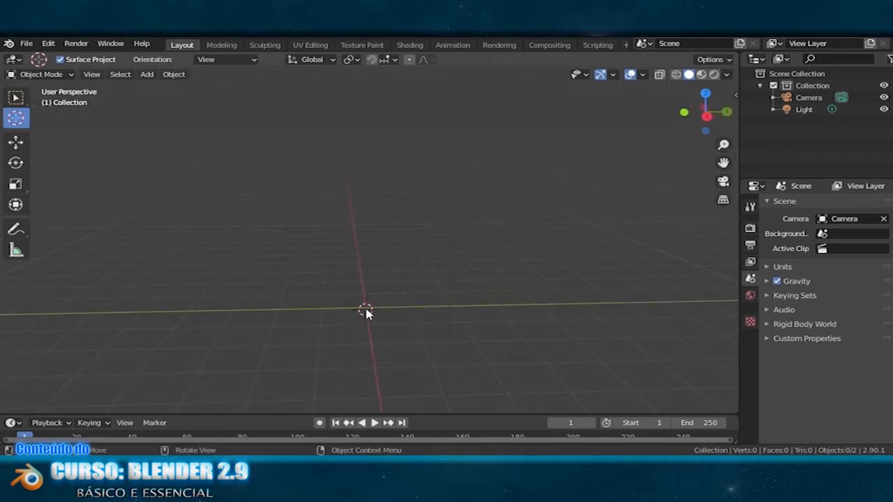
middle_drag(259, 360, 406, 369)
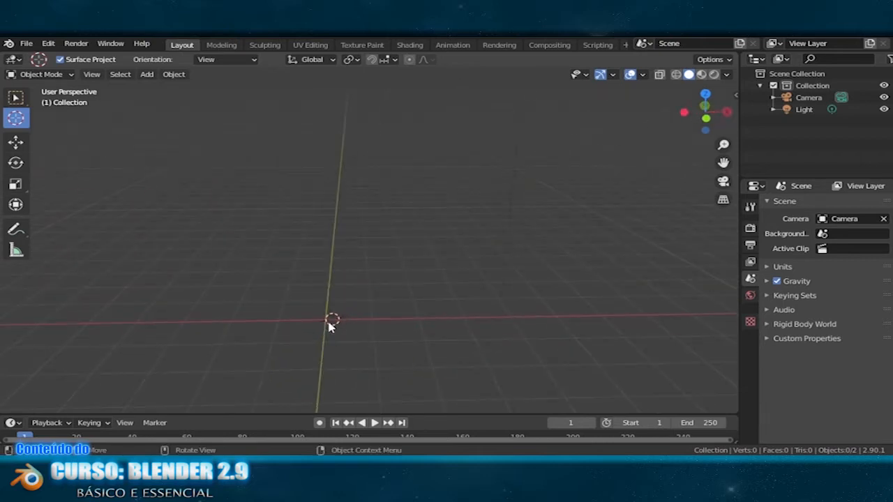
middle_drag(426, 318, 432, 287)
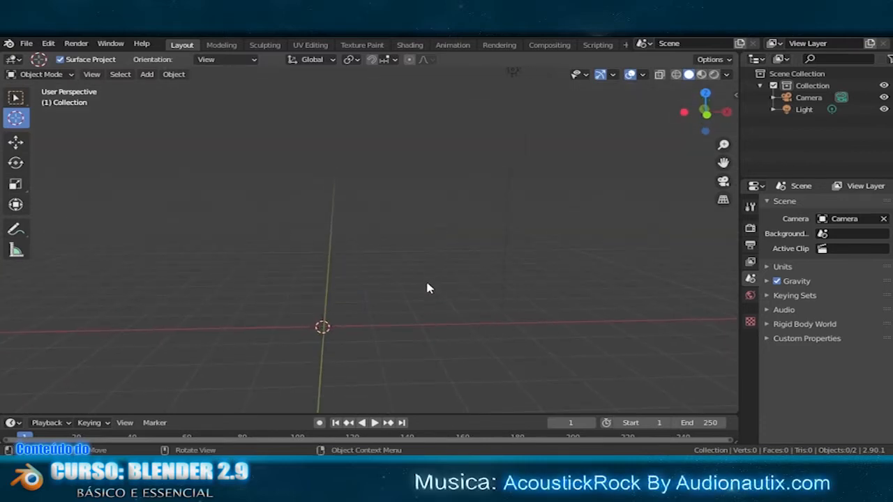
- Add a cube mesh at the 3D cursor, and reposition the cursor in front view beside it at about X 2.6 m
key(shift+a)
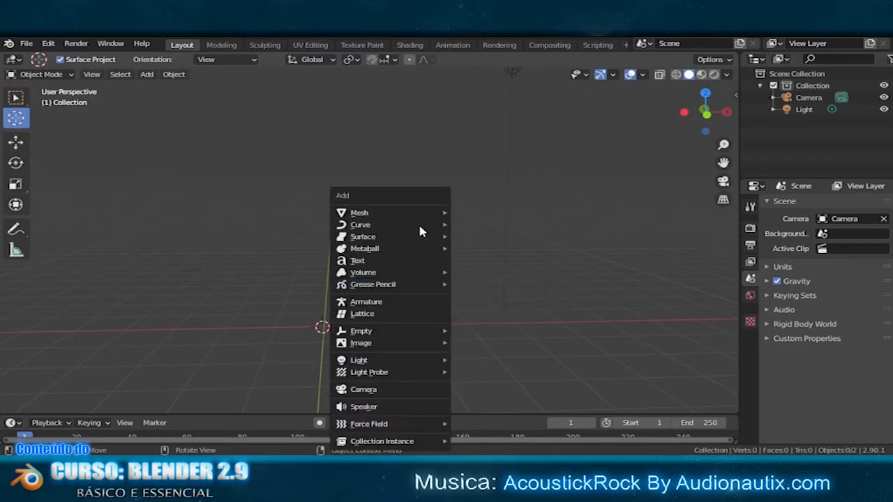
mouse_move(419, 216)
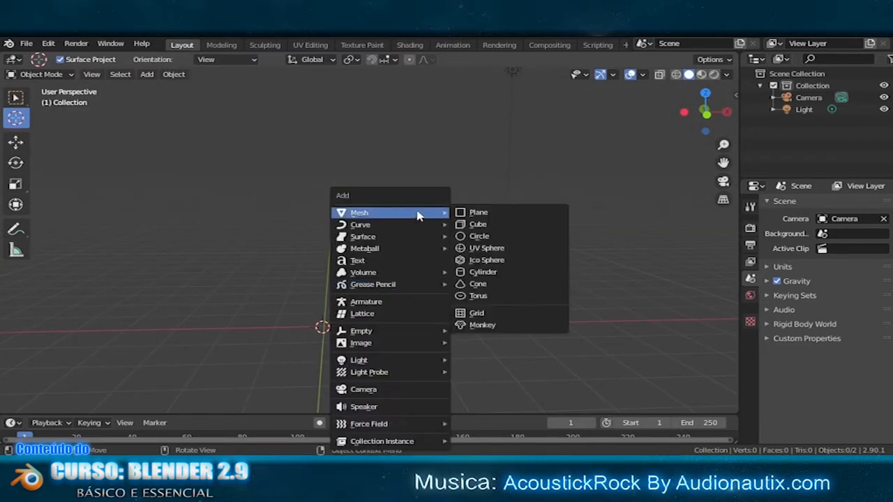
click(479, 225)
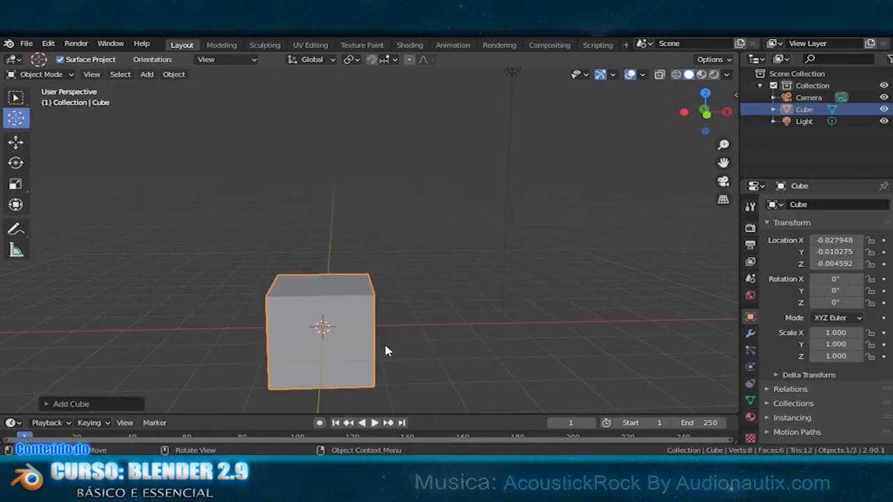
key(KP_1)
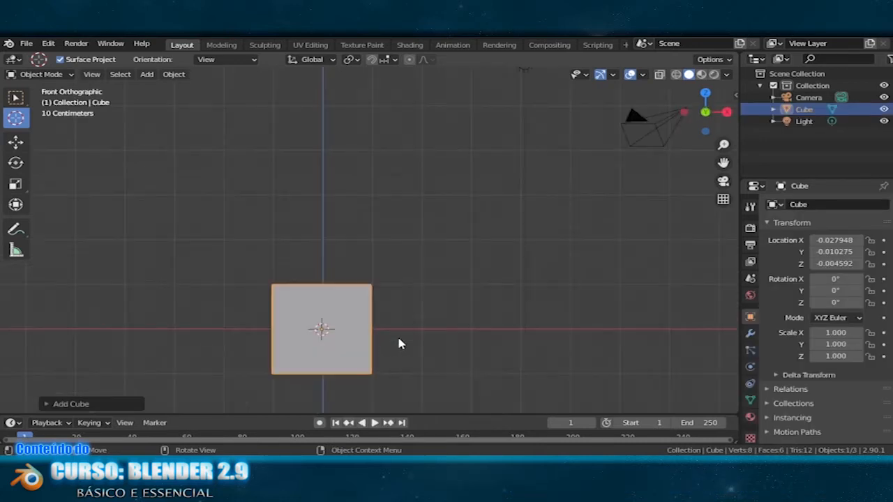
shift+right_click(453, 334)
key(shift+a)
mouse_move(416, 222)
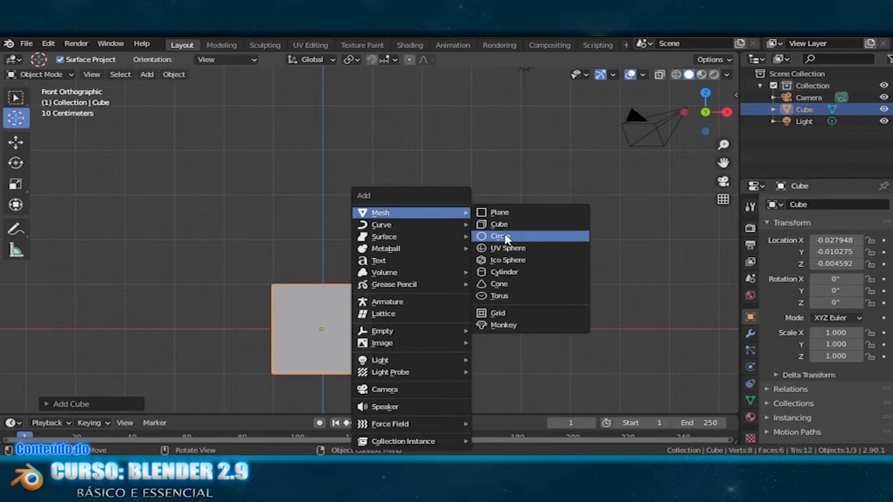
click(505, 237)
key(ctrl+z)
- Add a UV sphere mesh at the 3D cursor beside the cube
key(shift+a)
mouse_move(462, 211)
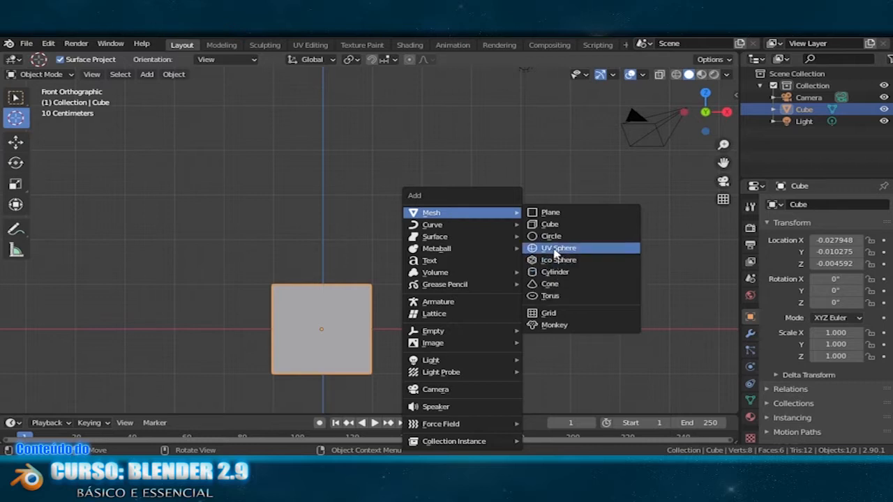
click(557, 250)
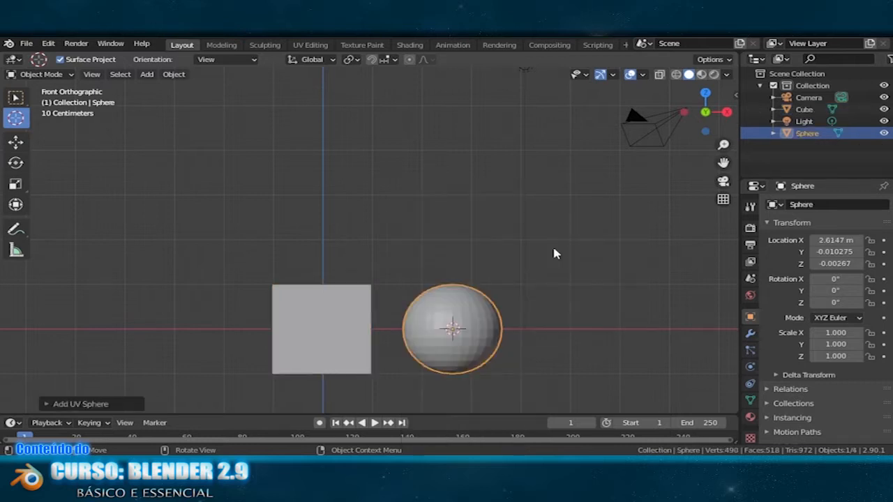
- Place the 3D cursor beyond the sphere at about X 5 m and add a cone mesh there
shift+right_click(570, 331)
key(shift+a)
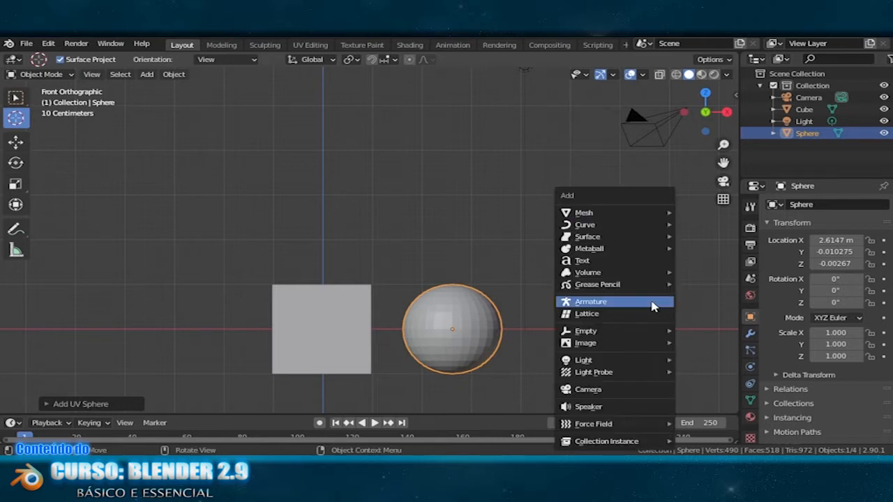
mouse_move(630, 212)
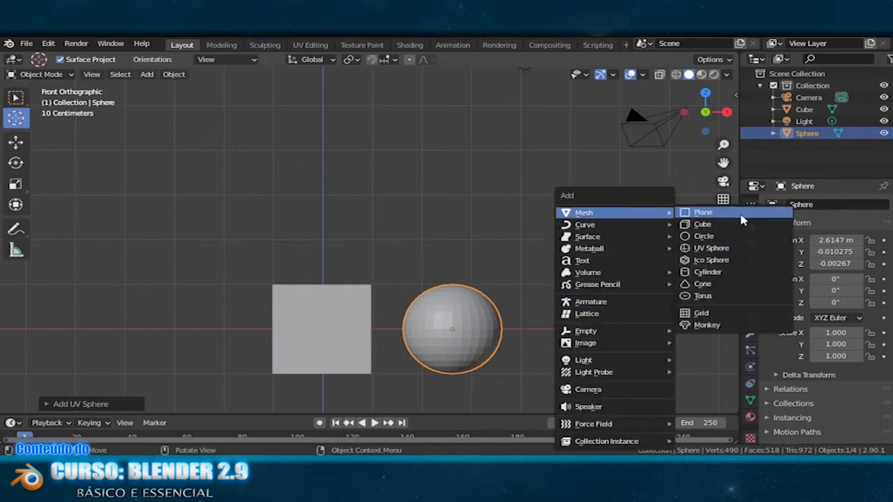
click(719, 283)
- Place the 3D cursor beyond the cone at about X 7.4 m and add a cylinder mesh there
shift+middle_drag(696, 312, 524, 299)
key(shift+a)
mouse_move(570, 210)
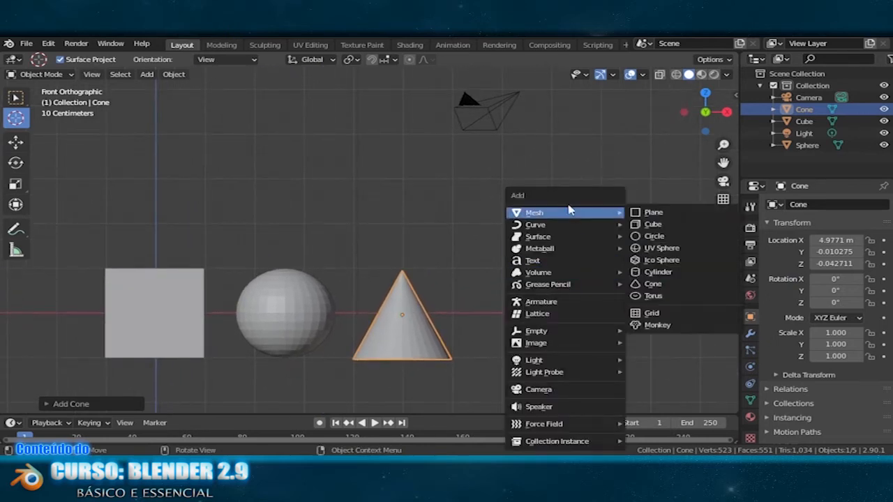
click(652, 272)
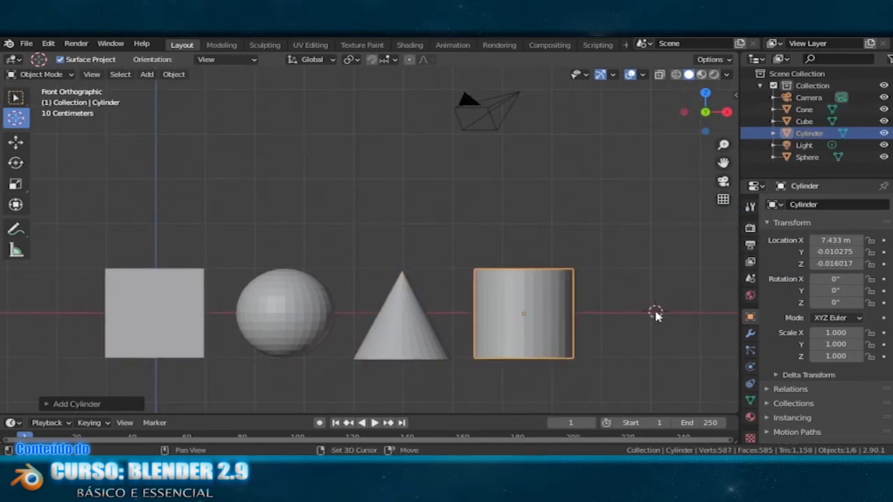
- Add a torus mesh at the 3D cursor beyond the cylinder, at about X 10.1 m
key(shift+a)
mouse_move(609, 218)
click(707, 296)
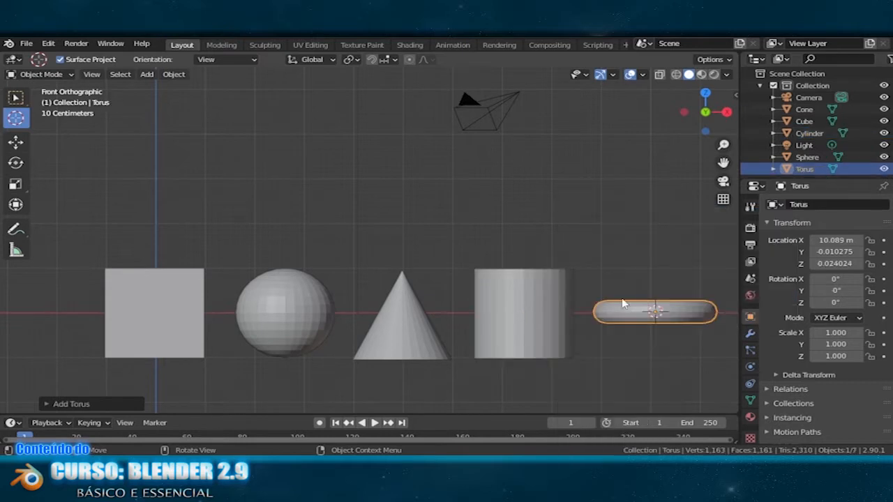
- Add a monkey mesh at the end of the row, beyond the torus
scroll(592, 302, down, 2)
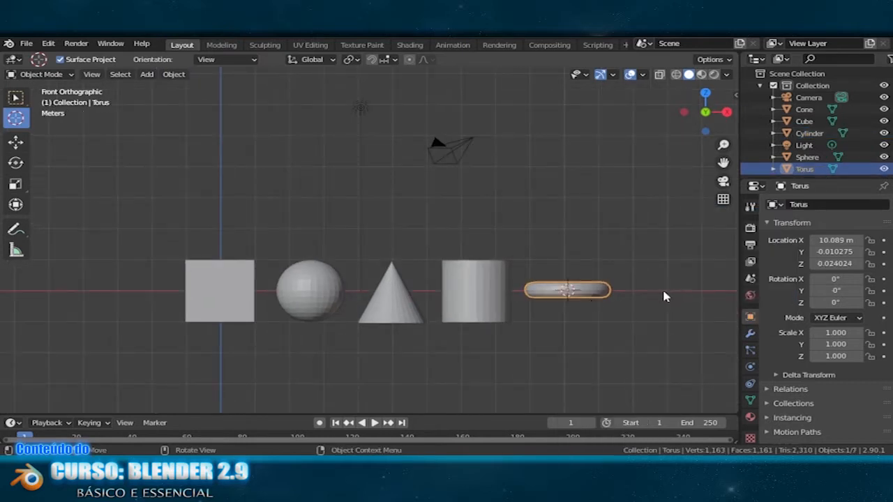
key(shift+a)
click(713, 325)
middle_drag(572, 339, 264, 269)
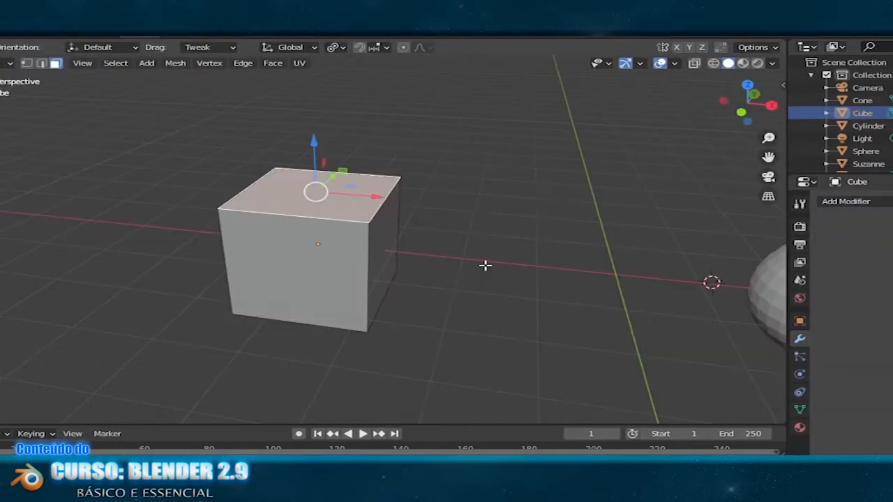
- Select the upper half of the UV sphere's vertices in Edit Mode and delete them to form an open bowl
key(alt+m)
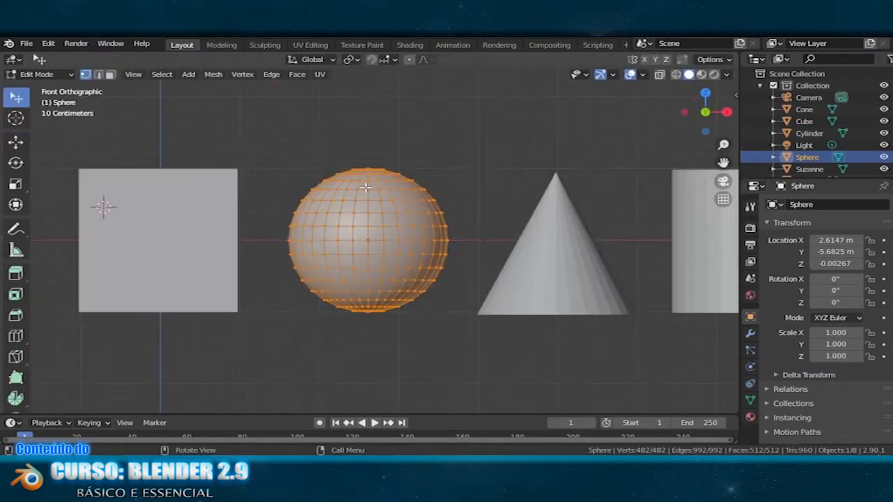
click(285, 142)
drag(284, 142, 478, 262)
click(390, 369)
drag(273, 135, 482, 255)
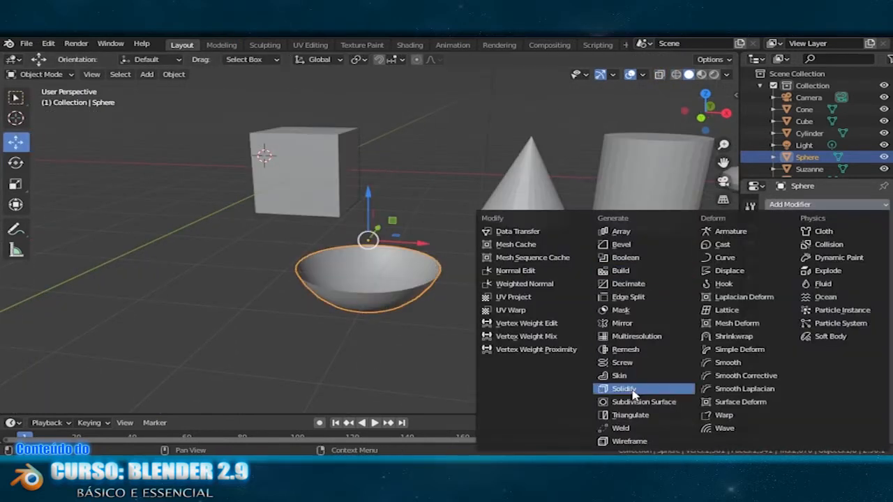
- Add a Solidify modifier with 0.07 m thickness to the bowl and rotate it 180° about X
click(598, 443)
scroll(478, 361, up, 3)
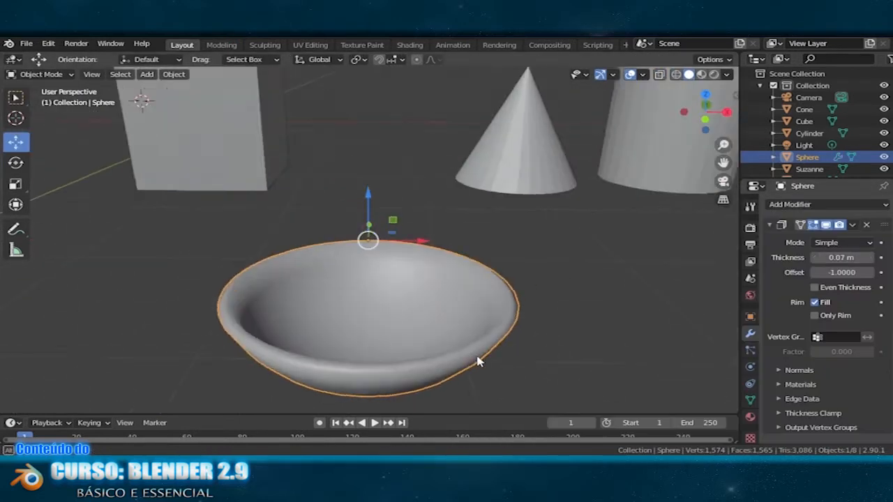
middle_drag(479, 361, 459, 305)
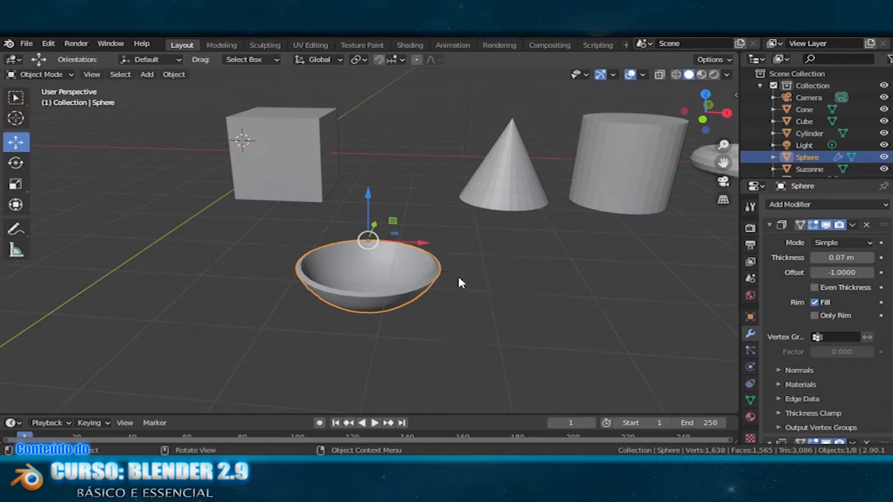
text(rx180)
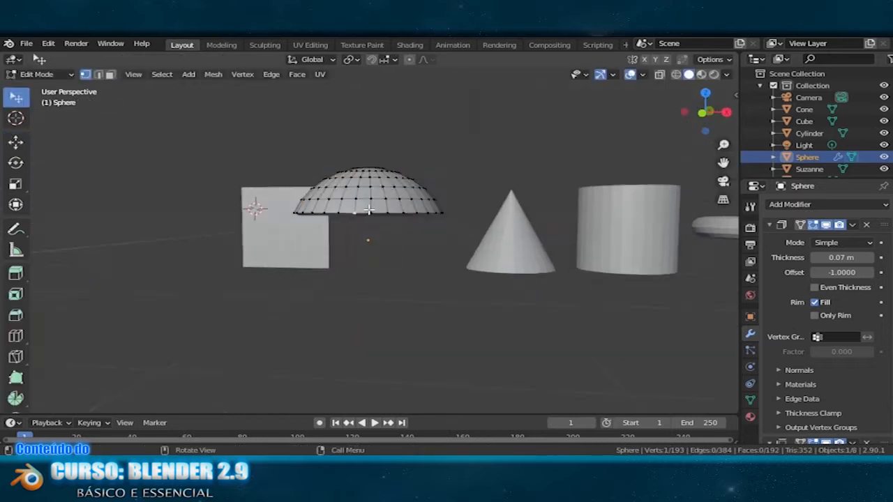
- Reshape the upturned dome in Edit Mode by moving its rim along Z and scaling the whole mesh
middle_drag(365, 241, 393, 239)
key(shift+space)
key(g)
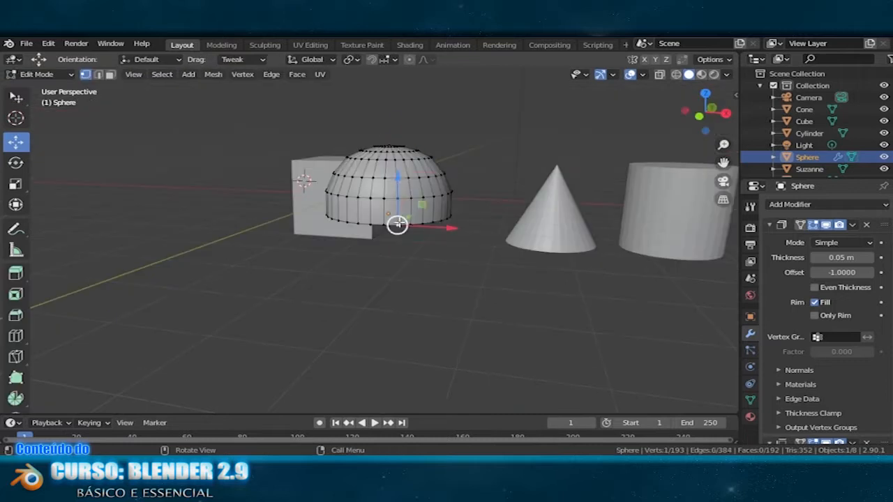
key(g)
key(z)
key(a)
key(s)
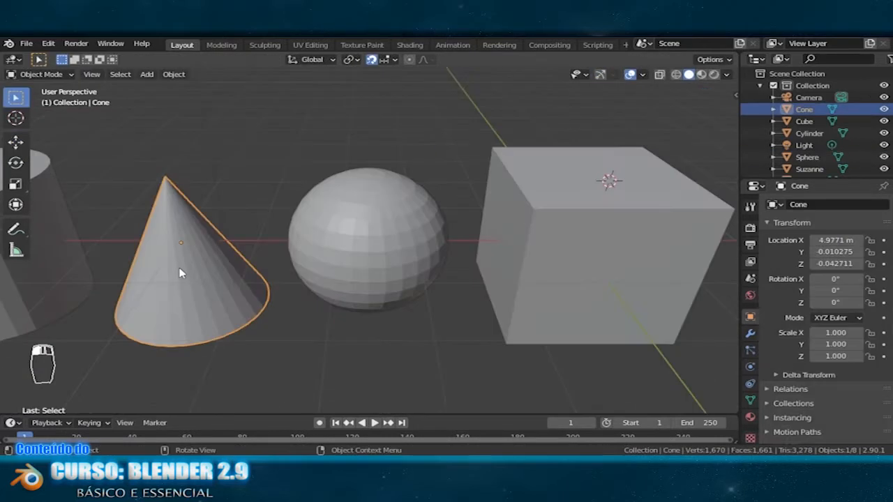
- Repeat the cone in a row with an Array modifier
key(KP_Decimal)
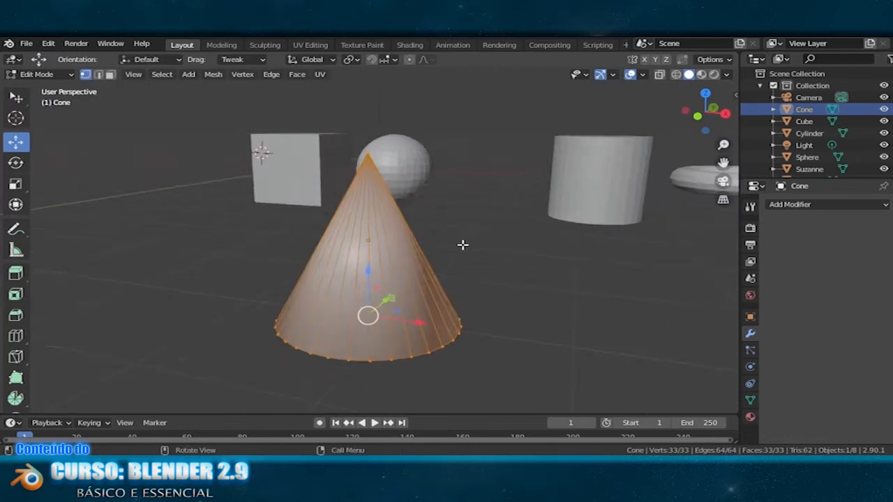
key(Tab)
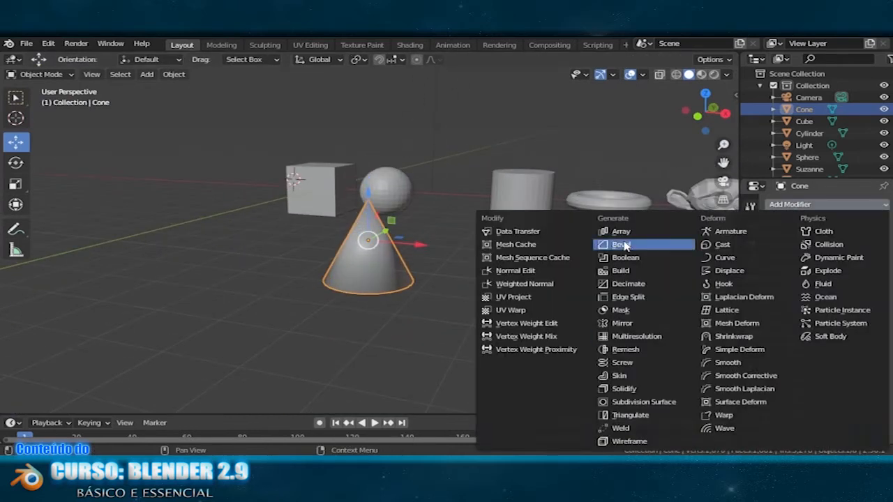
click(506, 241)
drag(841, 294, 858, 293)
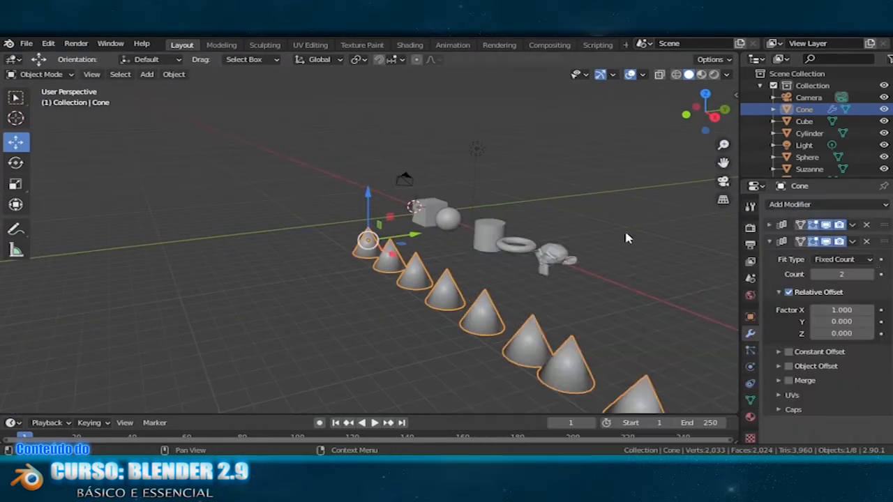
- Set the cone's second Array modifier to a count of 5 with relative offset factors X 0 and Y -2 to form a grid
double_click(843, 322)
text(-2)
key(Return)
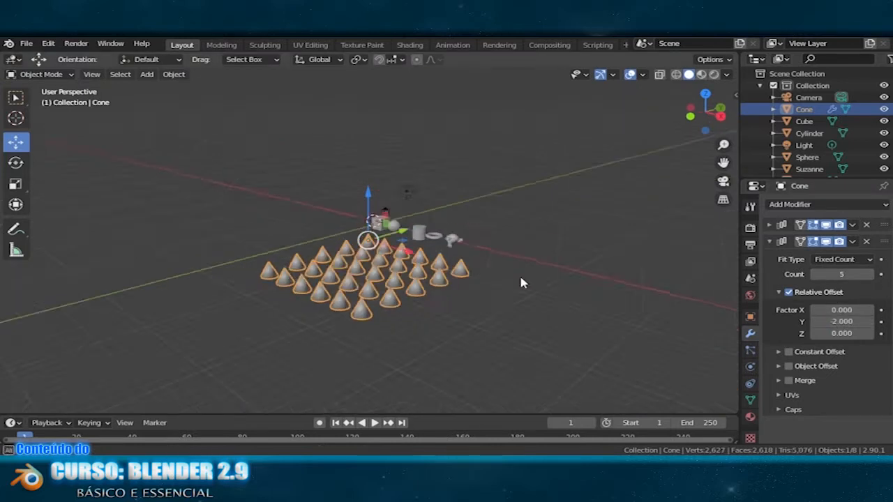
middle_drag(528, 279, 576, 355)
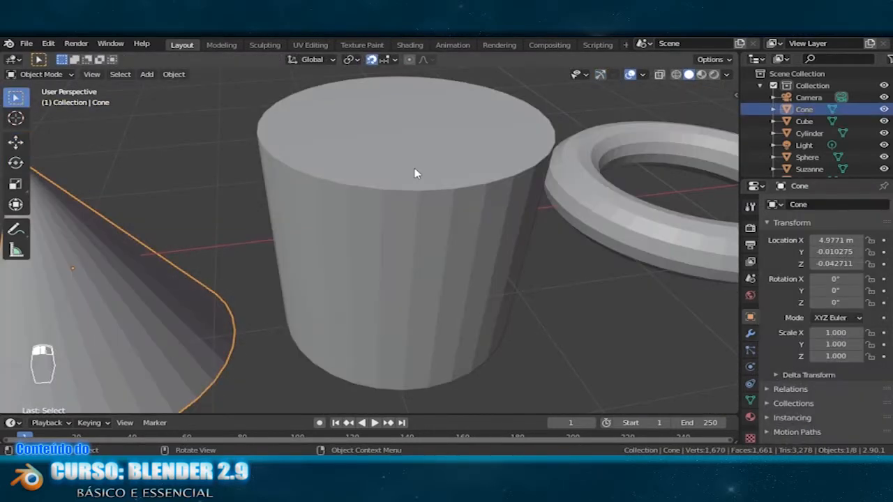
- Inset the cylinder's top face in Edit Mode and extrude it downward to hollow the cylinder into a cup
click(415, 174)
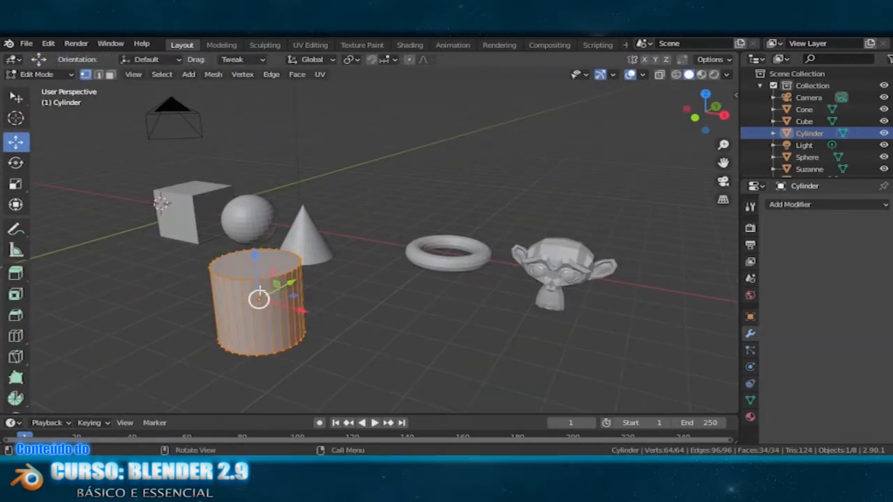
click(250, 263)
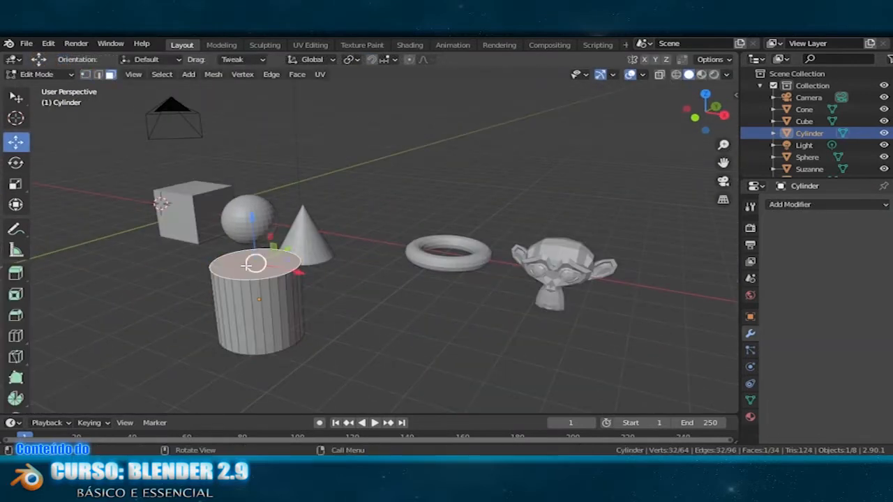
scroll(258, 293, up, 4)
key(i)
click(521, 317)
scroll(520, 316, down, 4)
key(e)
key(Escape)
key(e)
click(485, 399)
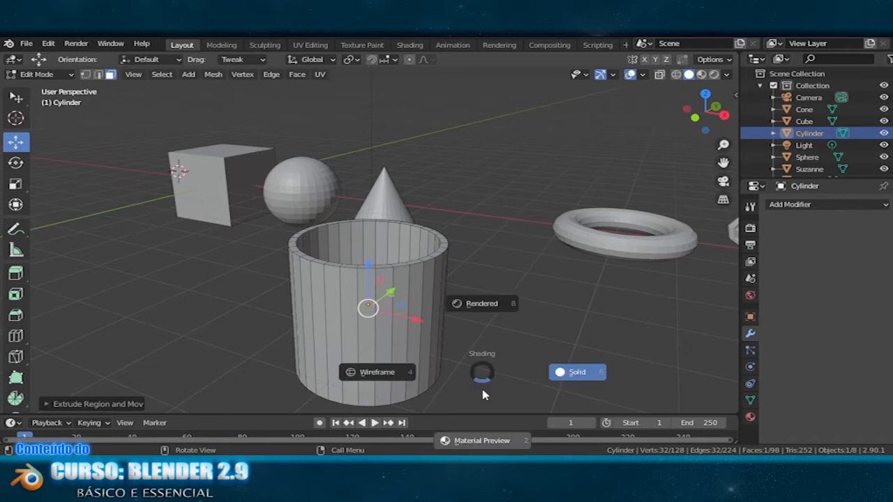
- Adjust the height of the cup's inner floor along Z in the front X-ray view and return to Object Mode
key(alt+z)
key(KP_1)
key(g)
key(z)
click(465, 325)
key(alt+z)
key(Tab)
- Select the cup's inner and outer rim edge loops in Edit Mode and scale them to flare the cup into a tapered shape
middle_drag(495, 328, 343, 319)
scroll(428, 327, up, 2)
middle_drag(429, 328, 457, 272)
key(Tab)
click(354, 270)
key(2)
right_click(349, 271)
alt+click(377, 271)
alt+shift+click(365, 273)
key(s)
click(372, 197)
key(s)
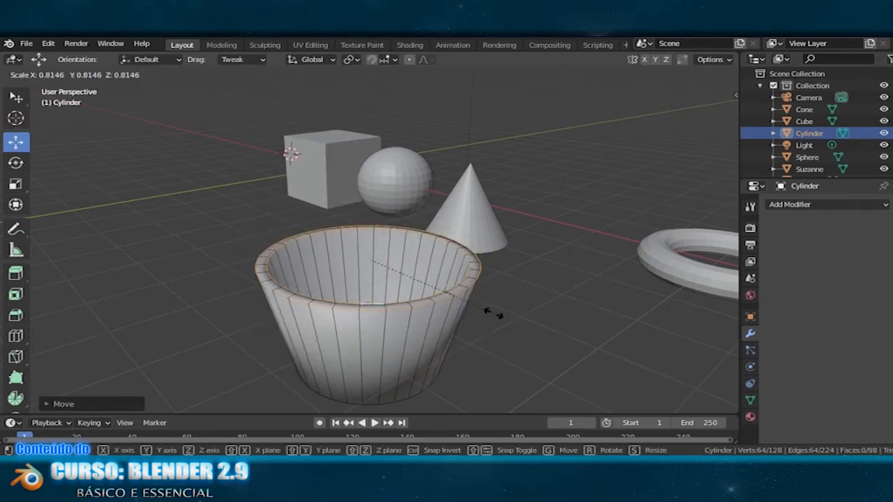
click(499, 369)
key(Tab)
scroll(456, 341, down, 2)
middle_drag(457, 341, 364, 307)
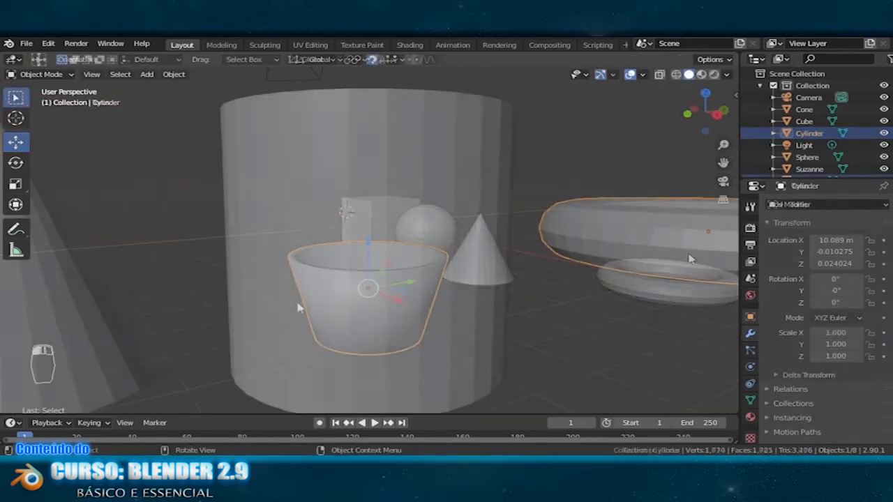
- Select the torus and scale it uniformly in Object Mode
click(692, 253)
key(KP_Decimal)
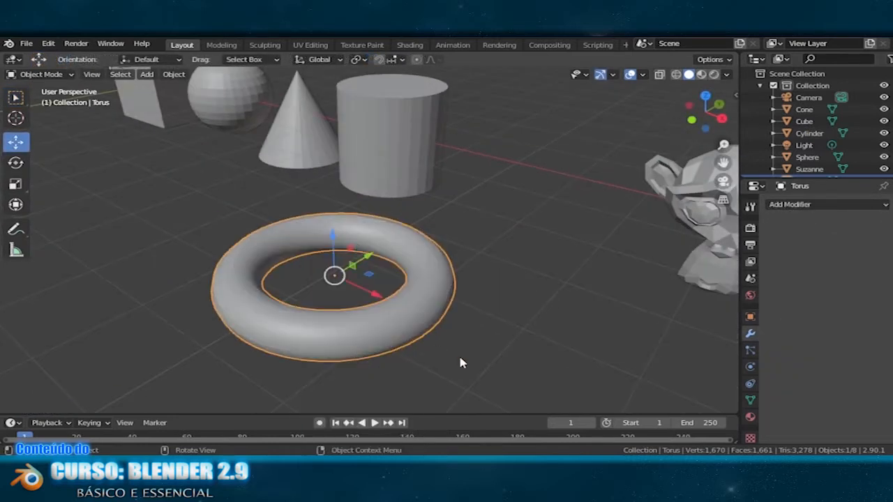
key(s)
click(454, 255)
scroll(454, 255, down, 3)
middle_drag(454, 254, 456, 358)
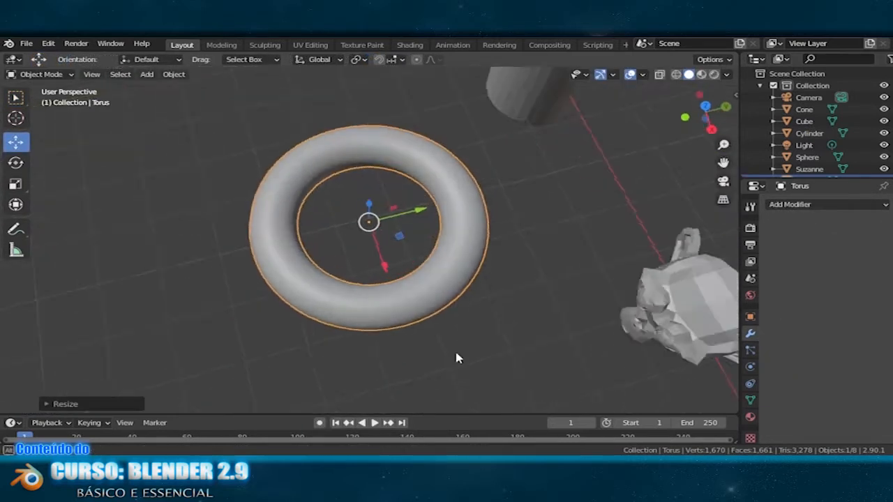
- Select the torus's inner edge loops in Edit Mode and scale them uniformly and along Z
key(Tab)
alt+click(364, 174)
middle_drag(377, 300, 363, 167)
alt+shift+click(357, 296)
middle_drag(446, 217, 502, 352)
key(s)
click(489, 340)
key(s)
key(z)
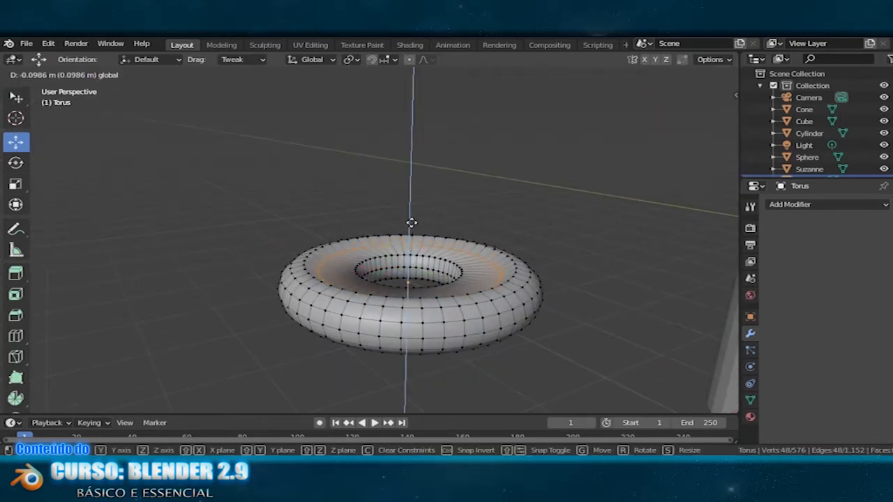
- Lower the selected upper edge loop of the torus about 0.1 m and add an Edge Split modifier
click(411, 221)
click(791, 204)
click(619, 295)
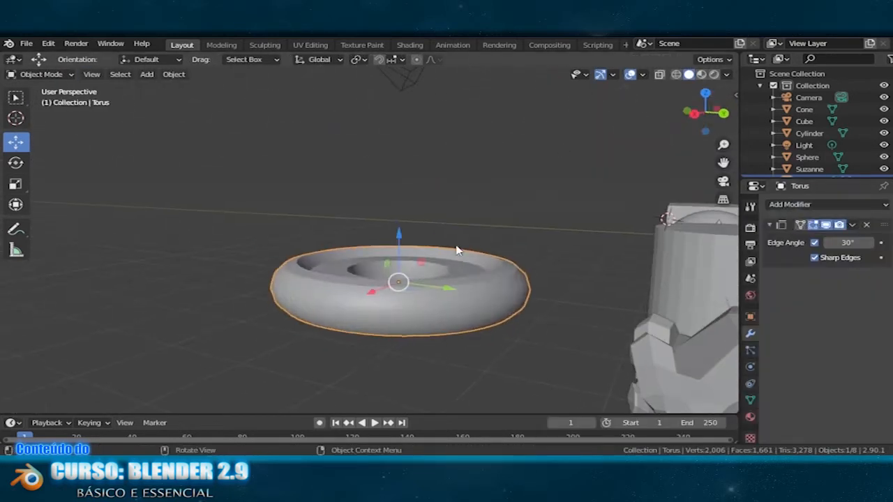
- Move the selected torus edge loop vertically along Z in Edit Mode
key(Tab)
key(g)
key(z)
click(410, 221)
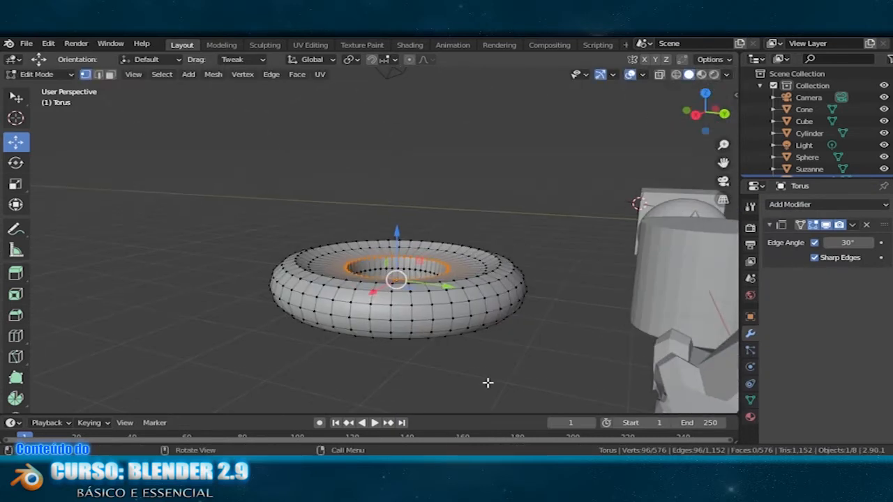
- Try scaling the torus's inner edge loops and undo the torus edits
key(s)
click(524, 94)
middle_drag(506, 322, 551, 275)
key(ctrl+z)
key(Tab)
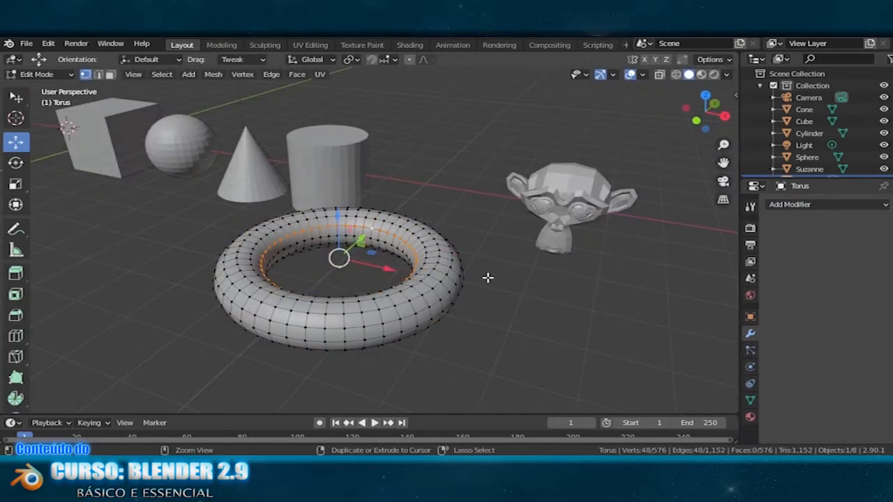
- Select the entire torus mesh and scale it in the XY plane only
key(a)
key(s)
key(shift+z)
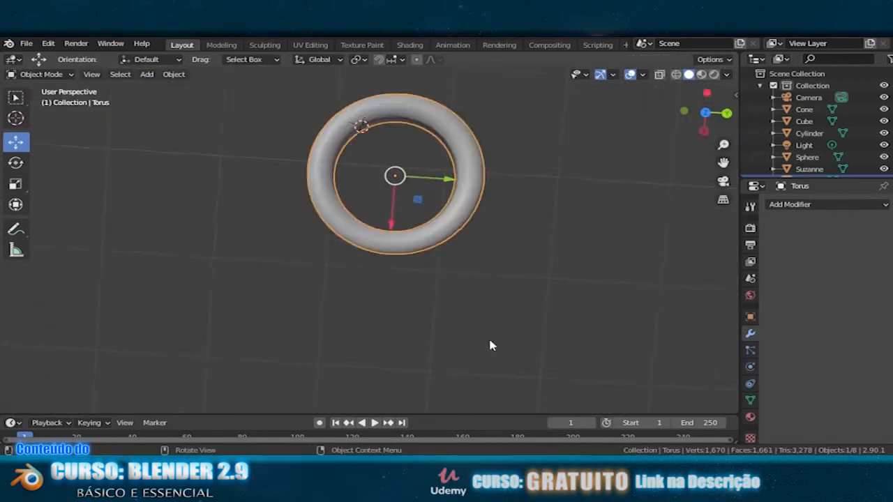
middle_drag(488, 336, 554, 286)
- Reshape the monkey's muzzle by moving a single vertex with proportional editing in Edit Mode
click(605, 180)
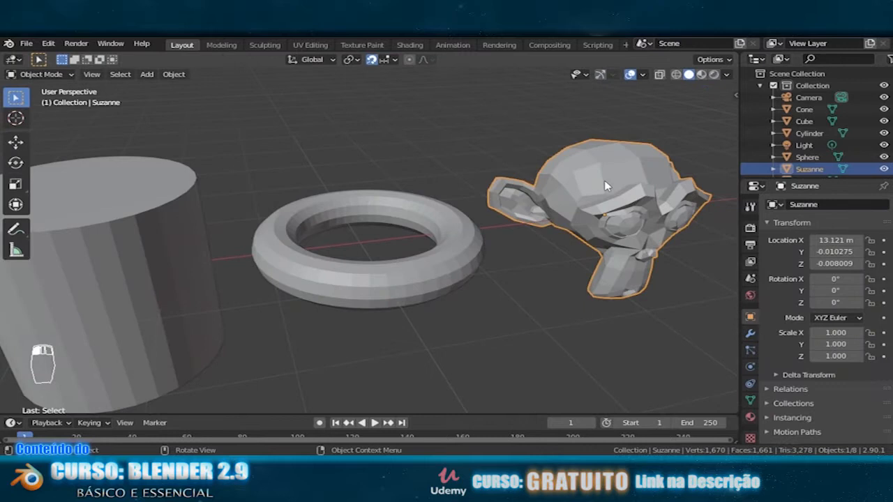
key(KP_Decimal)
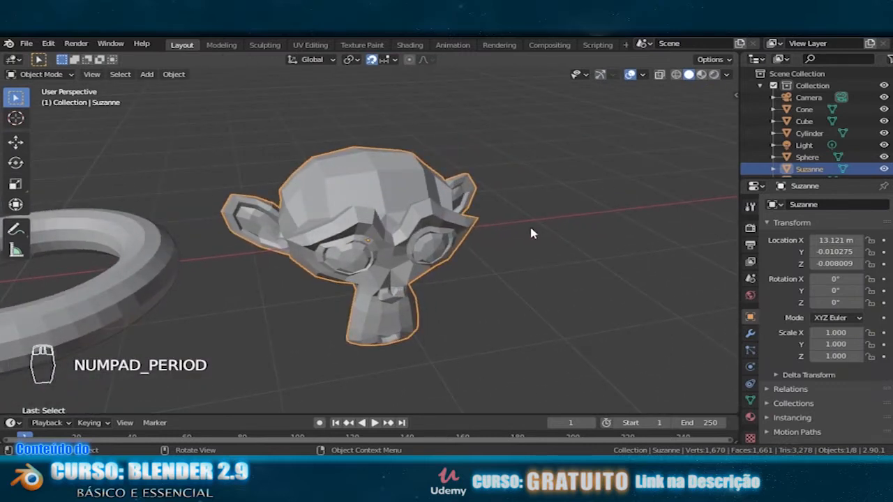
middle_drag(507, 338, 487, 298)
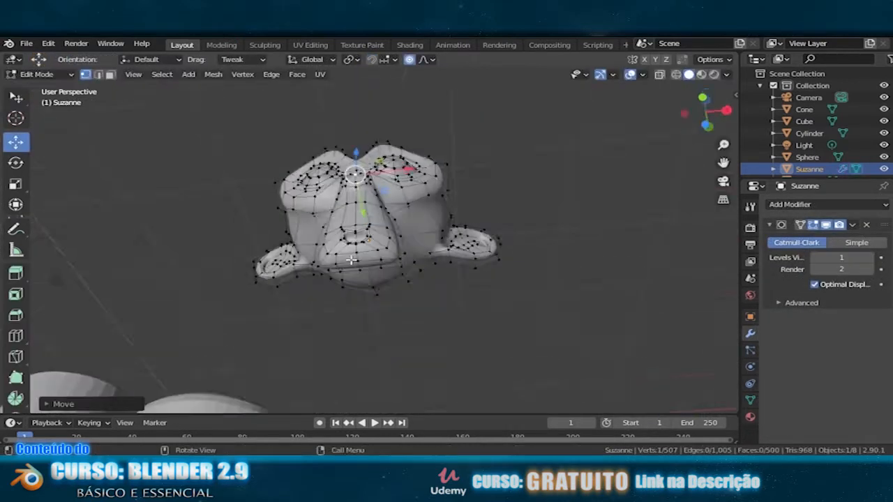
key(g)
click(383, 343)
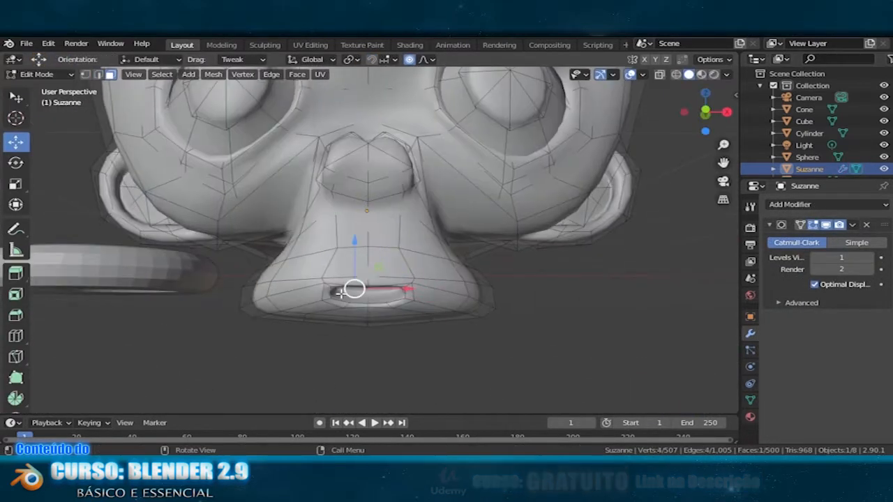
- Scale the monkey's mouth faces along X with proportional editing and move a vertex at the back of its head
ctrl+click(425, 289)
key(s)
key(x)
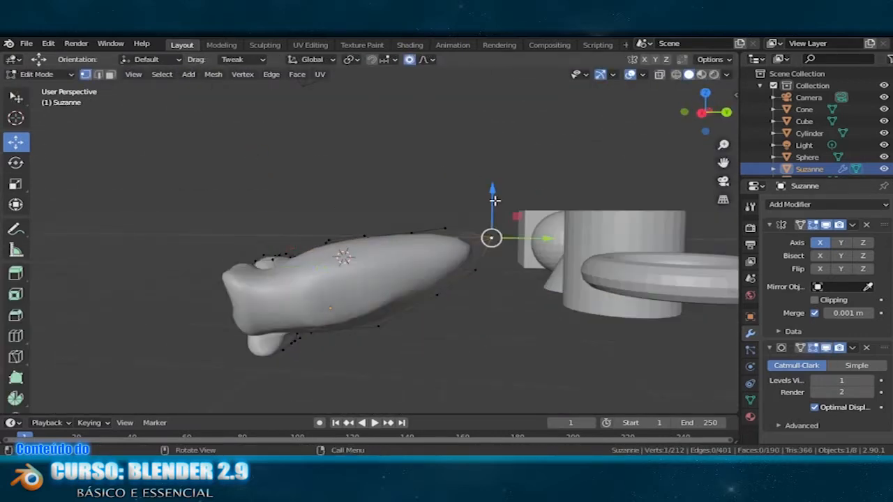
key(g)
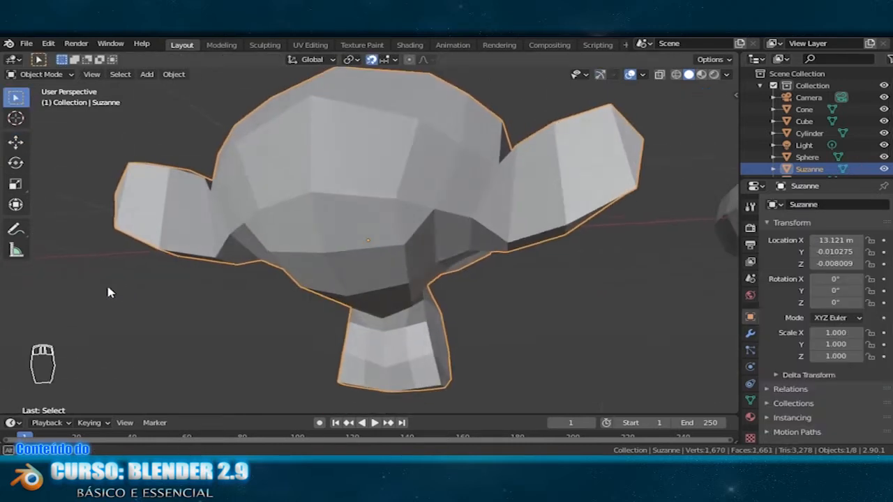
middle_drag(108, 292, 162, 366)
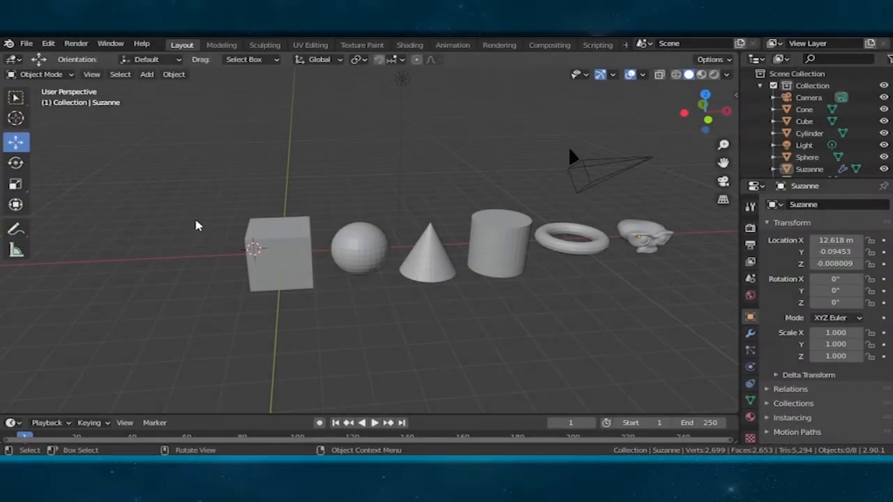
middle_drag(197, 224, 298, 277)
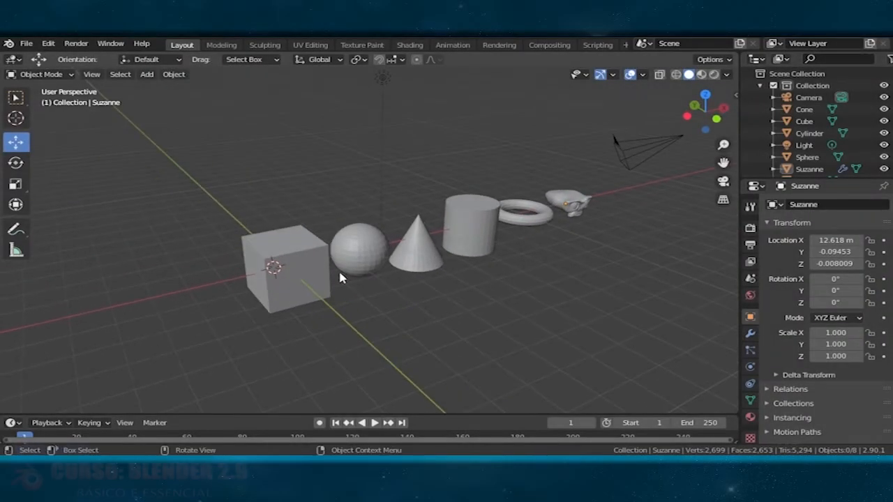
scroll(293, 275, up, 2)
middle_drag(423, 313, 248, 277)
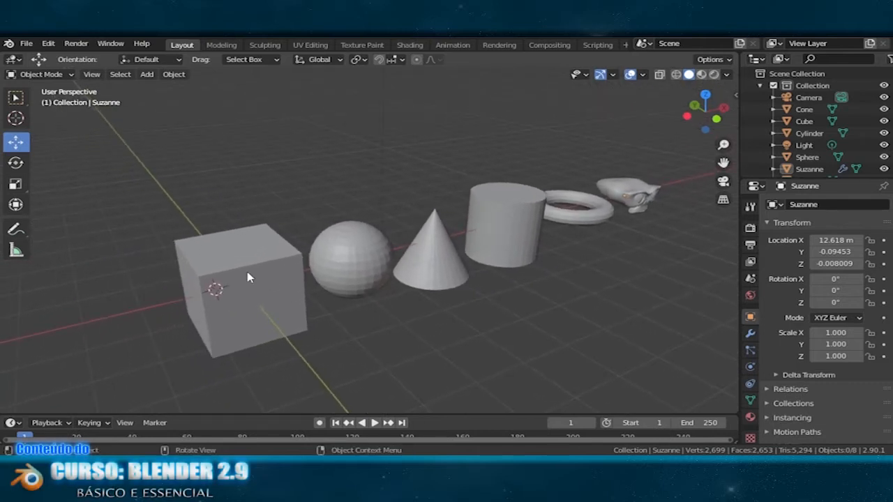
- Select the cube's front face in Edit Mode and return the cube to Object Mode
click(231, 271)
key(Tab)
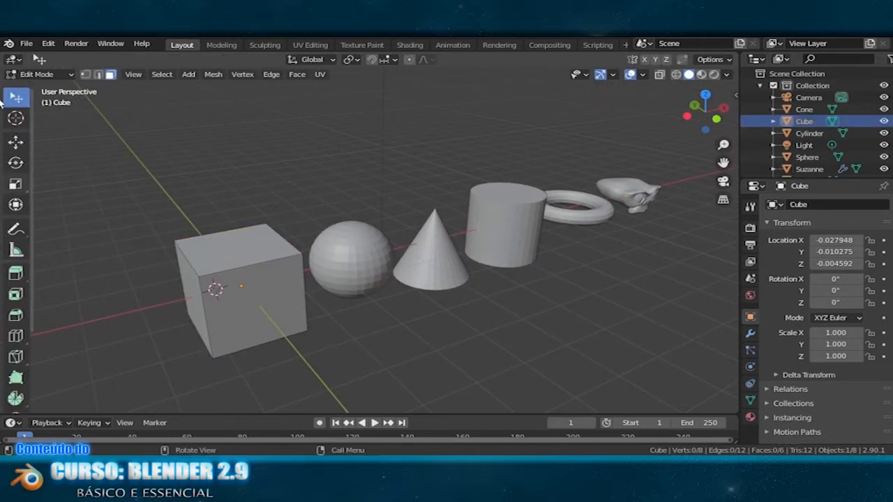
key(a)
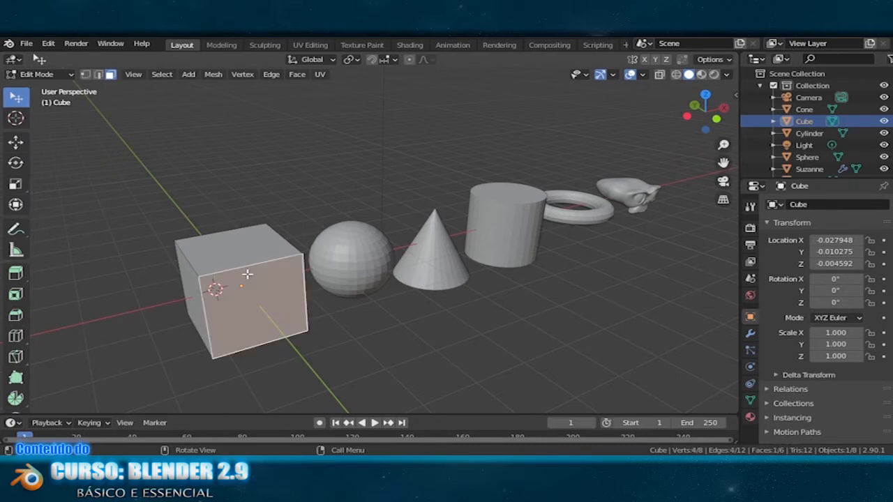
key(Tab)
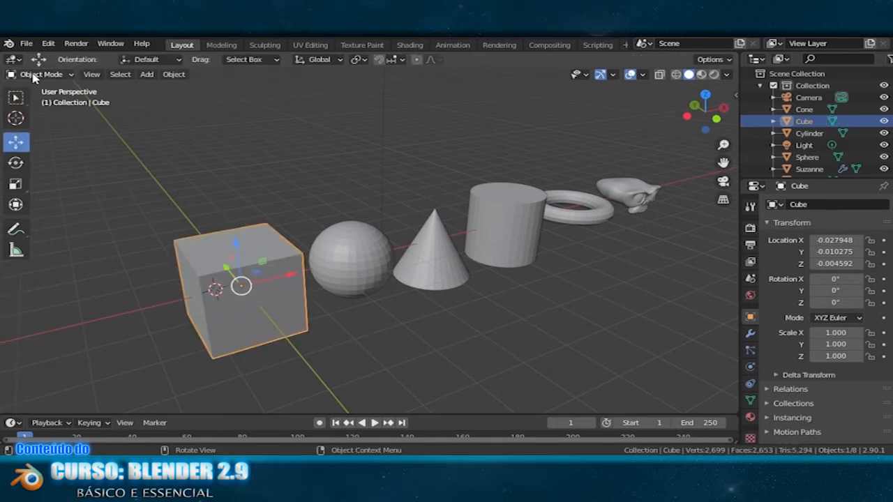
middle_drag(194, 384, 212, 363)
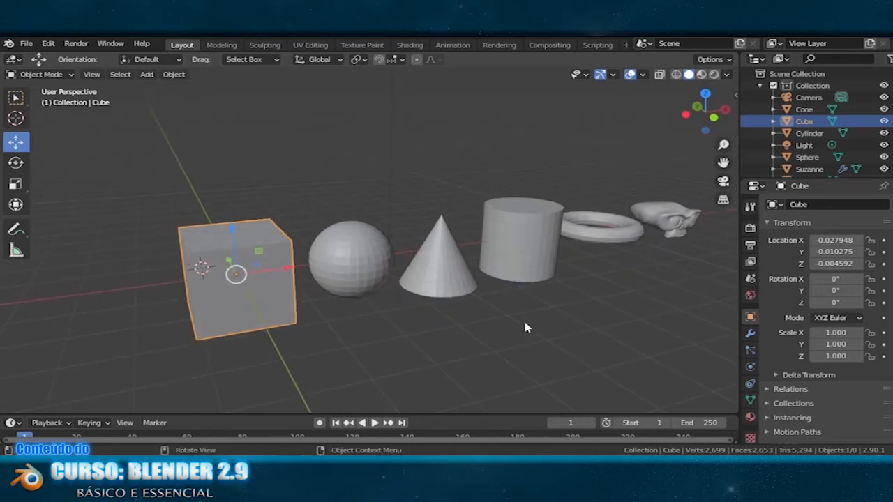
- Switch the viewport to Material Preview shading and keep the cube as the selected object
middle_drag(604, 294, 649, 277)
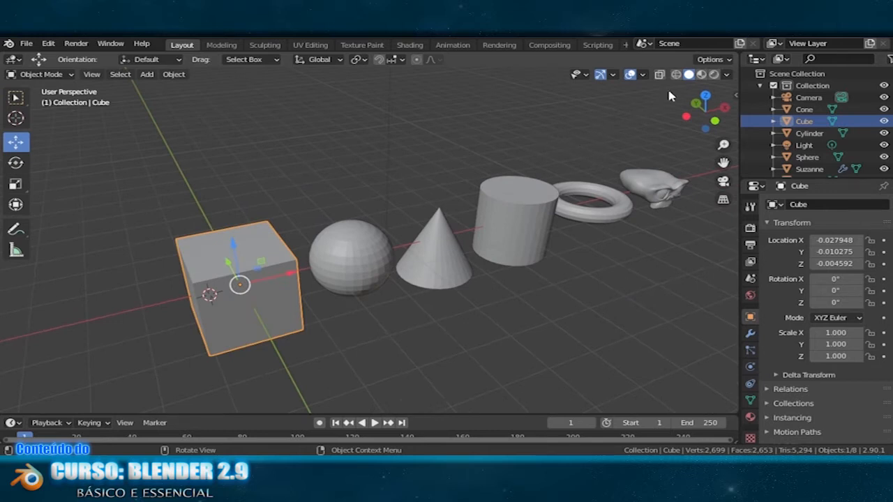
click(702, 75)
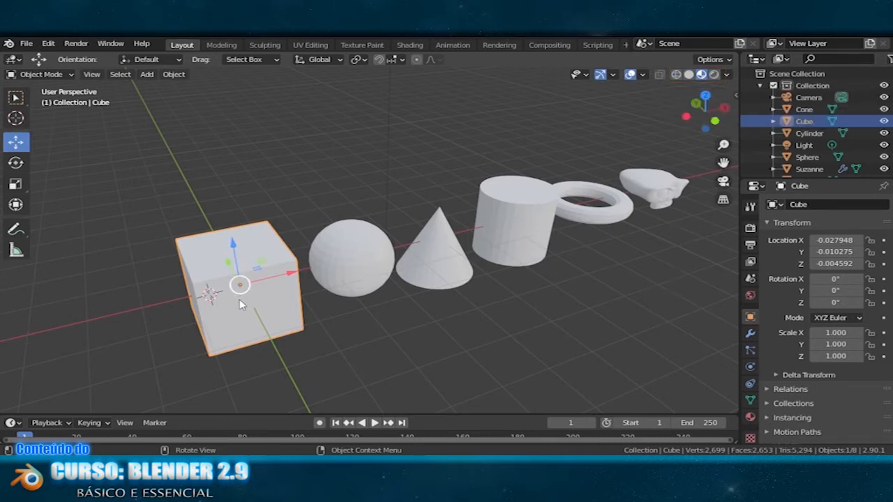
click(347, 245)
click(237, 266)
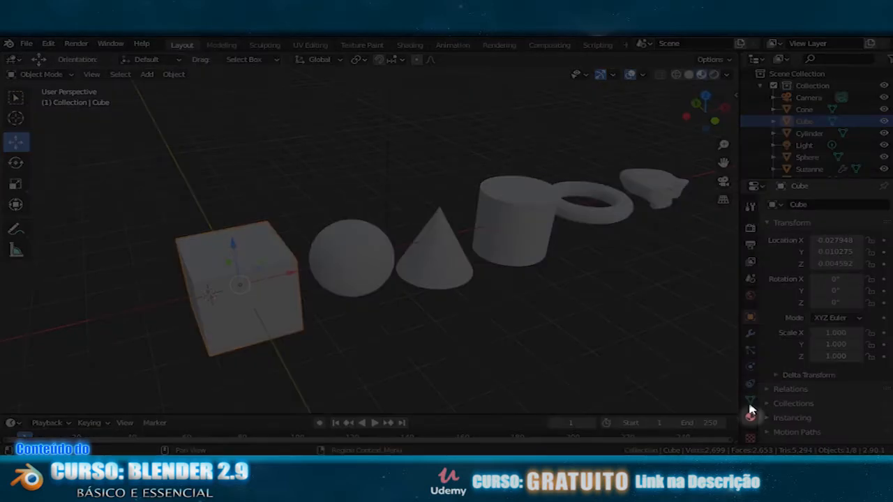
- Create a new material on the cube and rename it Azul
click(750, 416)
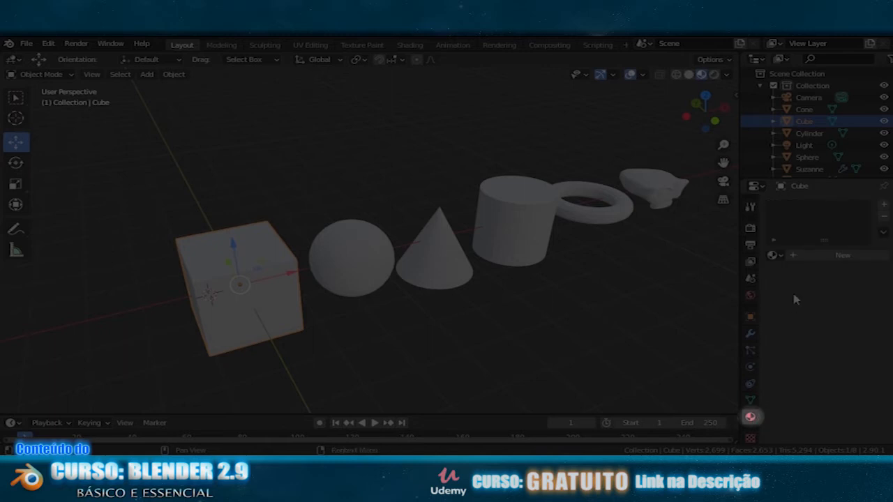
click(806, 257)
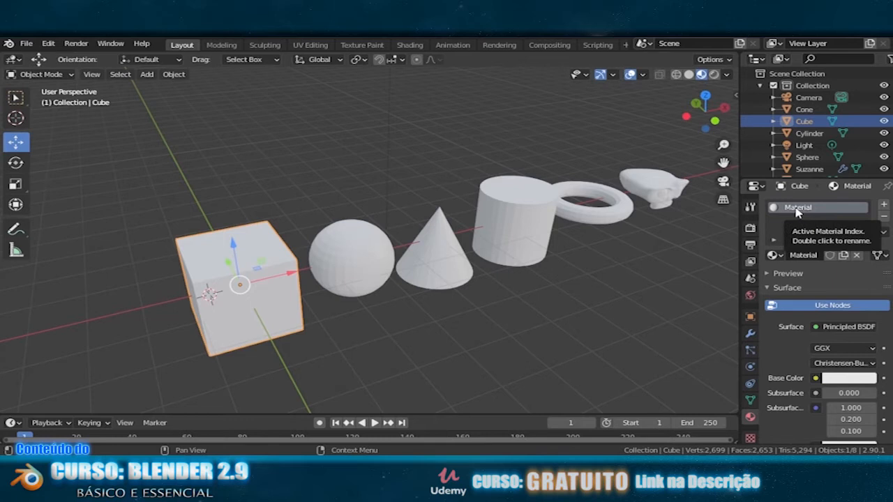
double_click(797, 209)
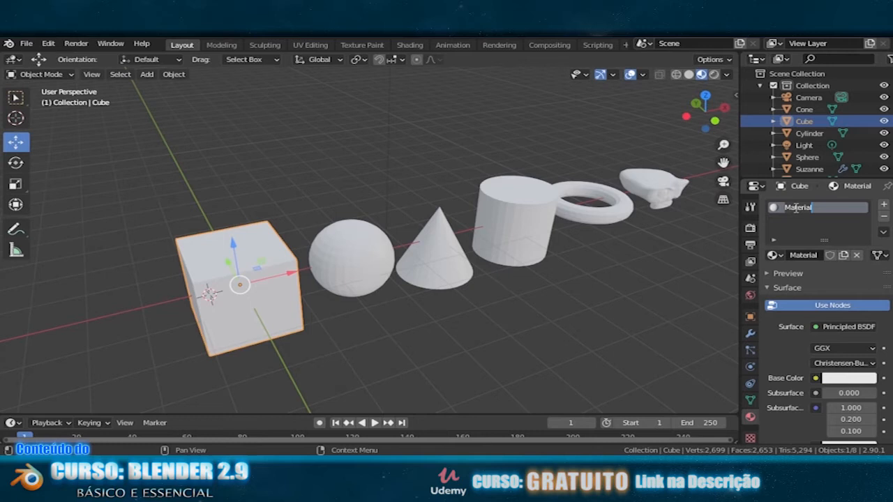
text(Azul)
key(Return)
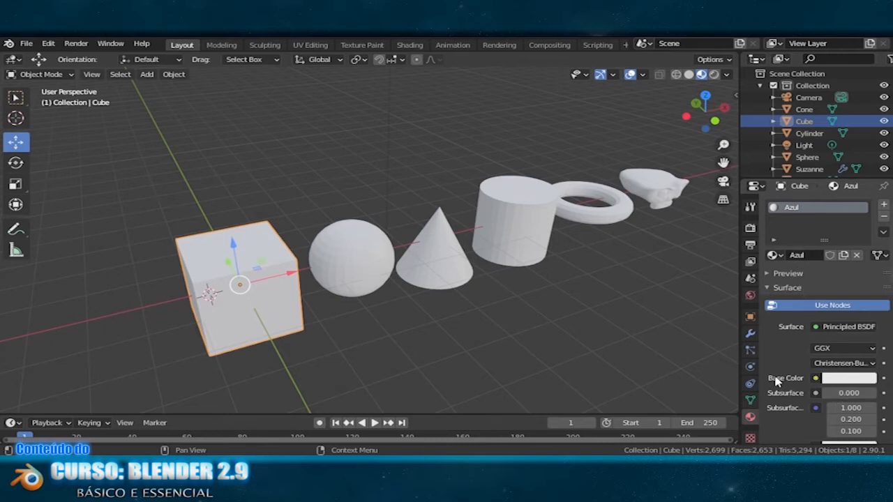
- Set the Azul material's base color to a saturated blue and its specular to 0.247
click(855, 379)
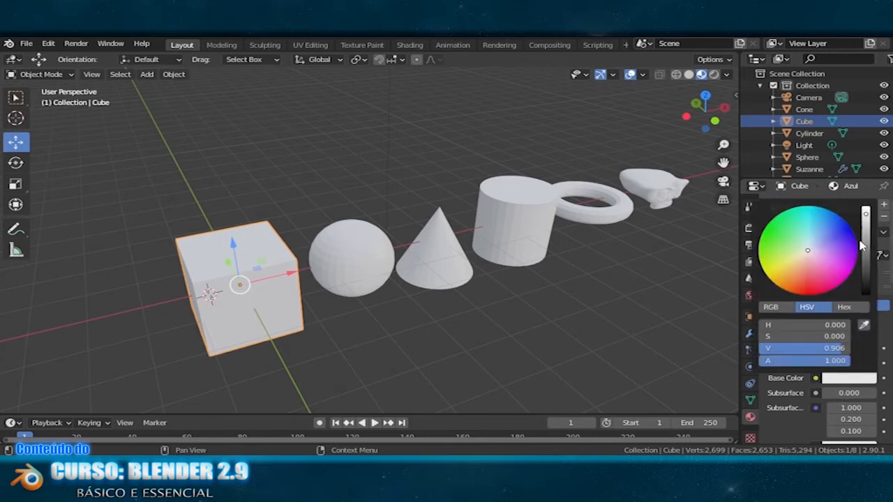
click(834, 212)
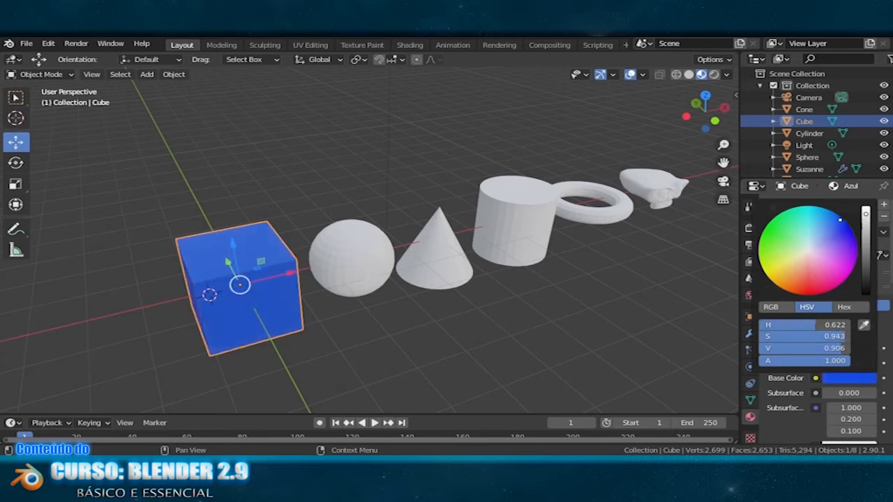
drag(835, 212, 840, 216)
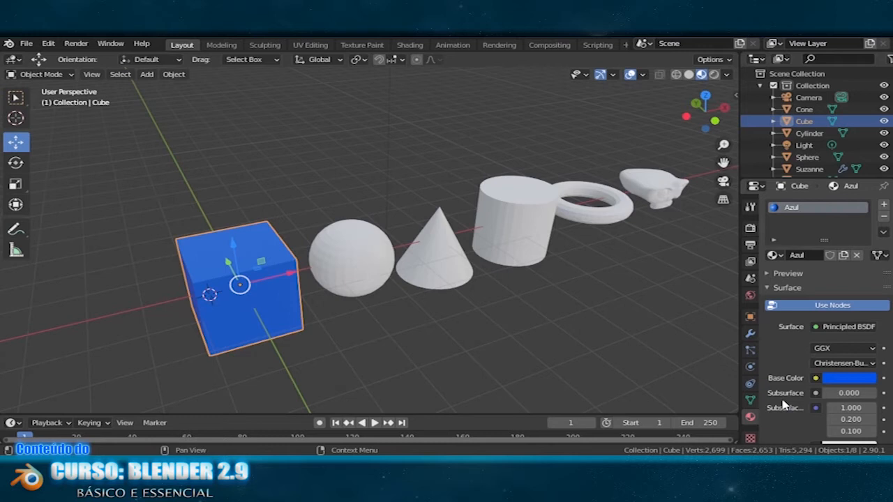
scroll(784, 405, down, 4)
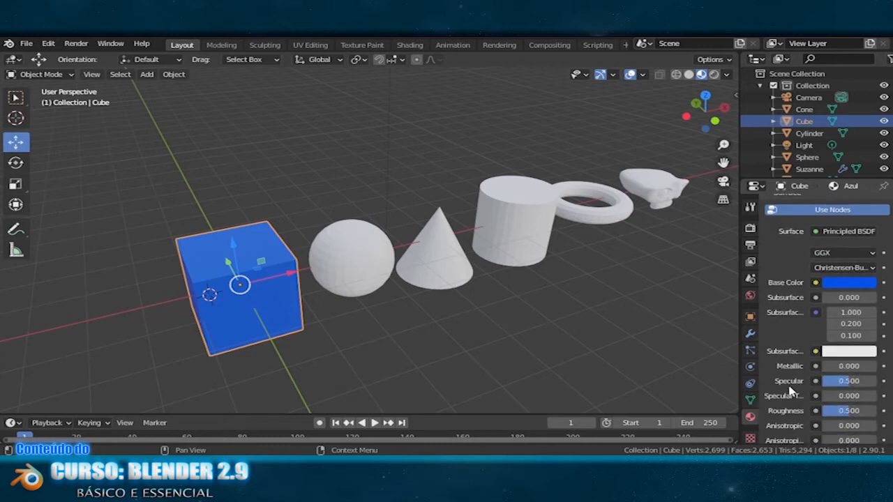
drag(852, 358, 835, 358)
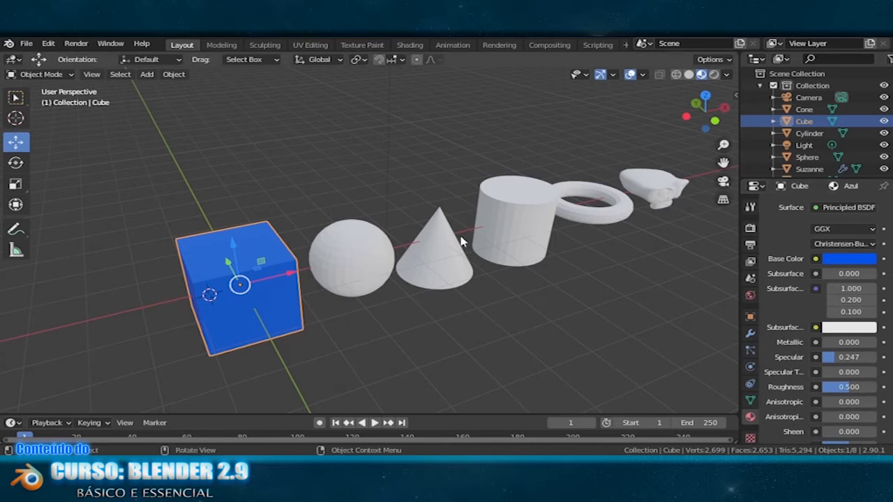
- Apply Shade Flat to the cube and try a roughness of 0.114 on its Azul material before raising it again
right_click(246, 261)
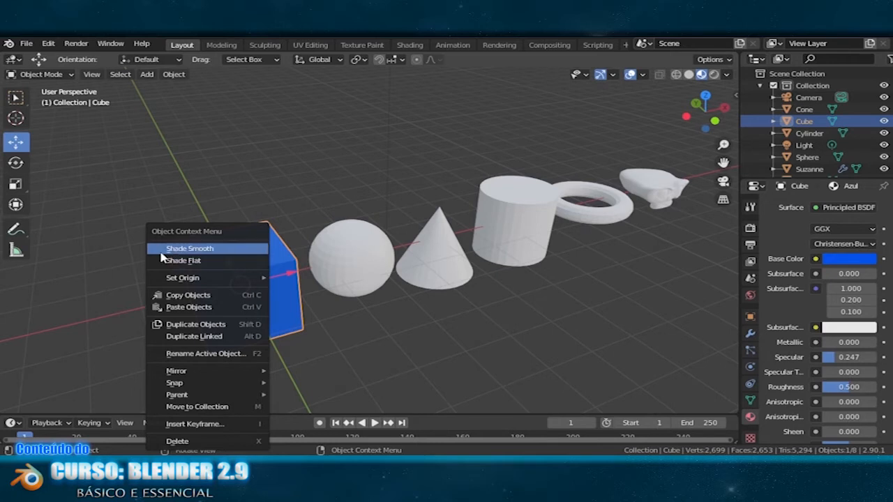
click(205, 263)
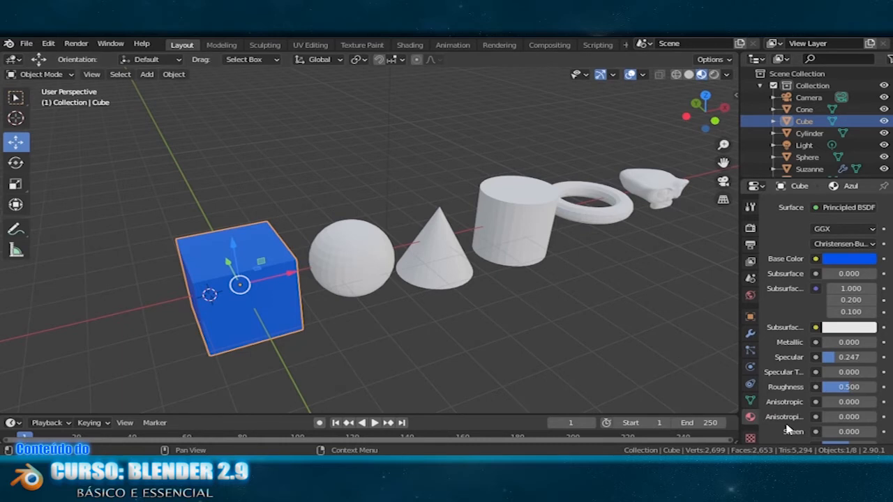
drag(848, 387, 824, 386)
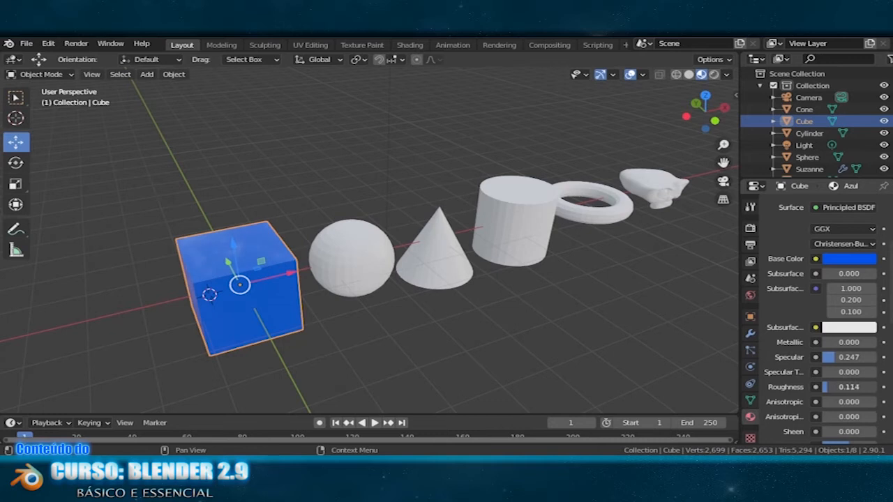
drag(821, 387, 848, 386)
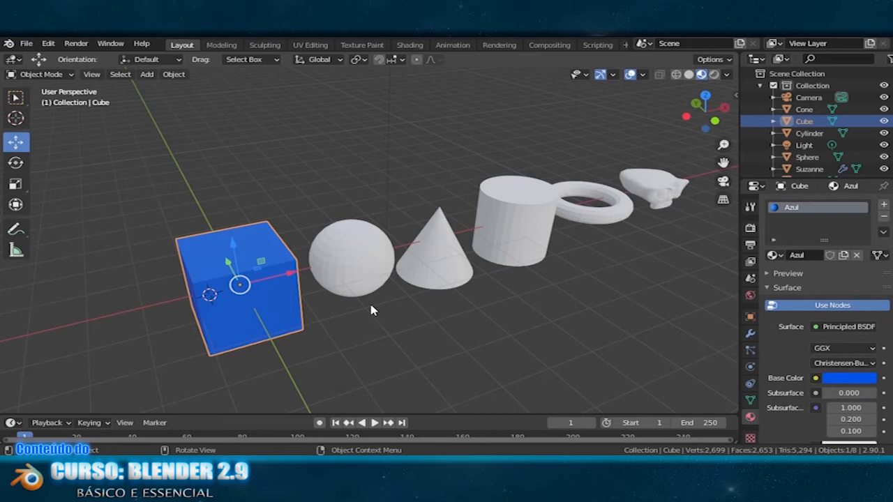
- Create a new material on the sphere with an orange base color and a specular of 0.271
click(360, 265)
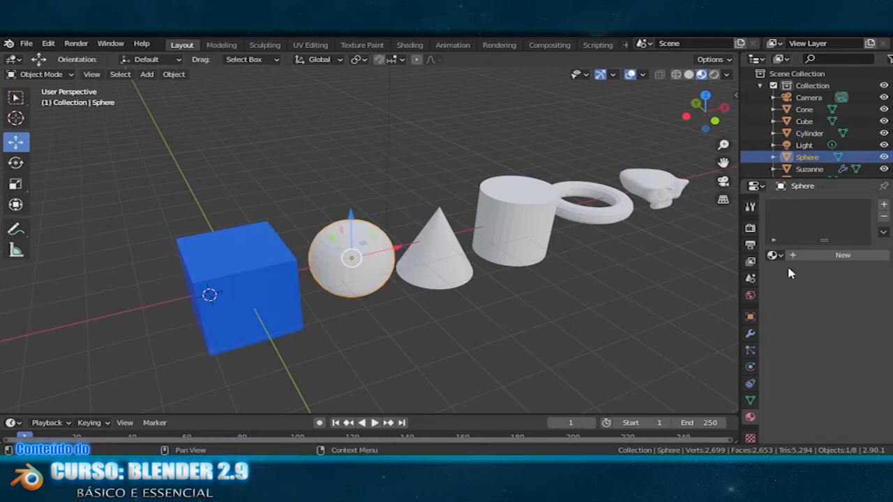
click(816, 255)
click(850, 378)
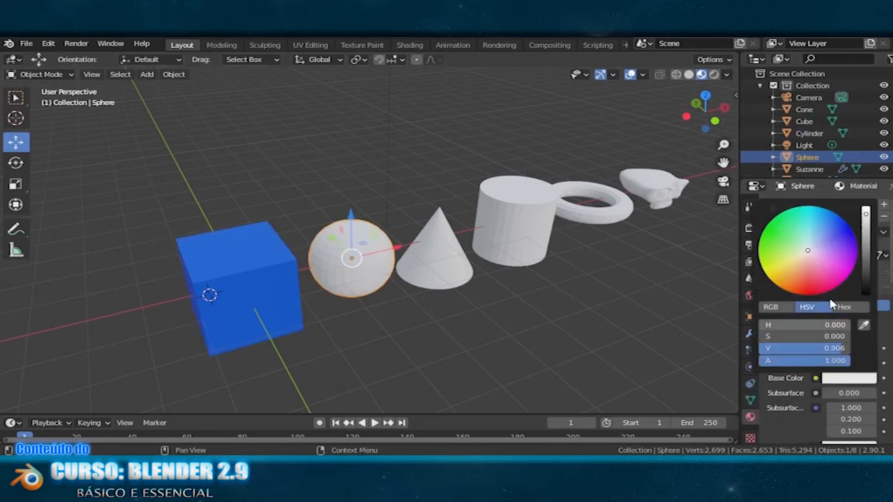
click(789, 286)
scroll(850, 393, down, 4)
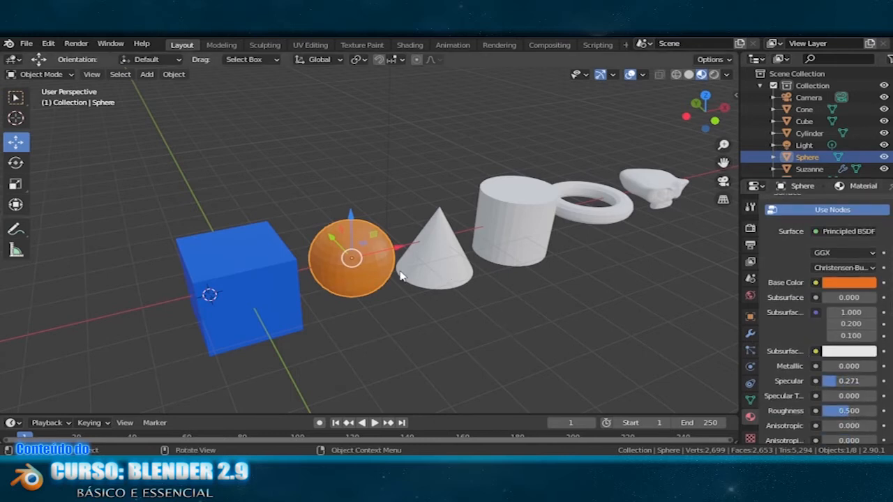
- Apply Shade Smooth to the orange sphere
right_click(353, 263)
click(313, 250)
scroll(451, 260, up, 4)
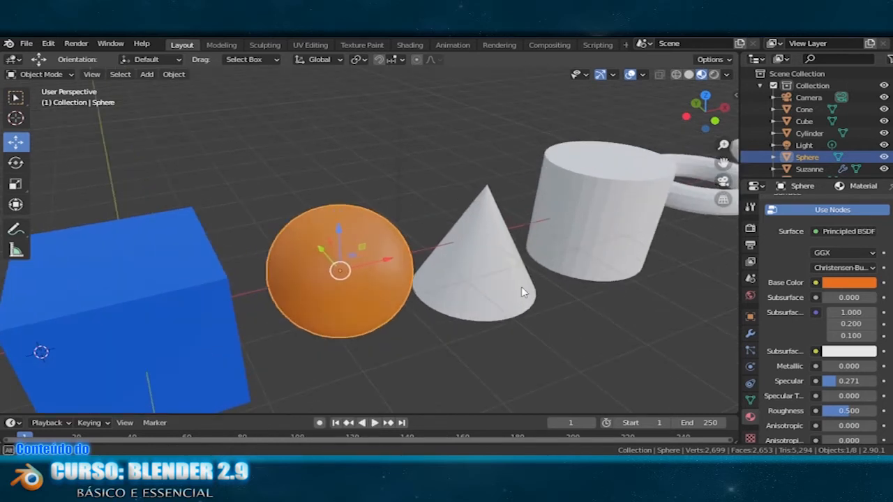
- Create a new material on the cone and rename it Verde
middle_drag(522, 287, 489, 283)
shift+middle_drag(542, 302, 409, 248)
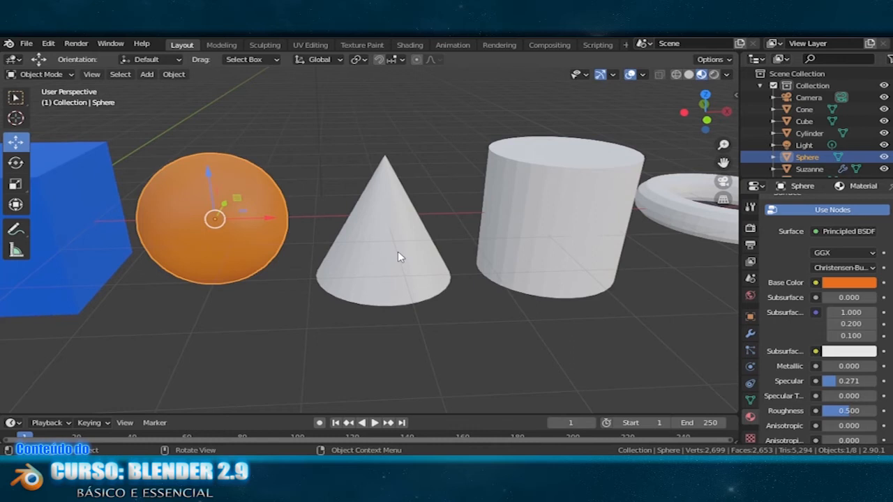
click(398, 251)
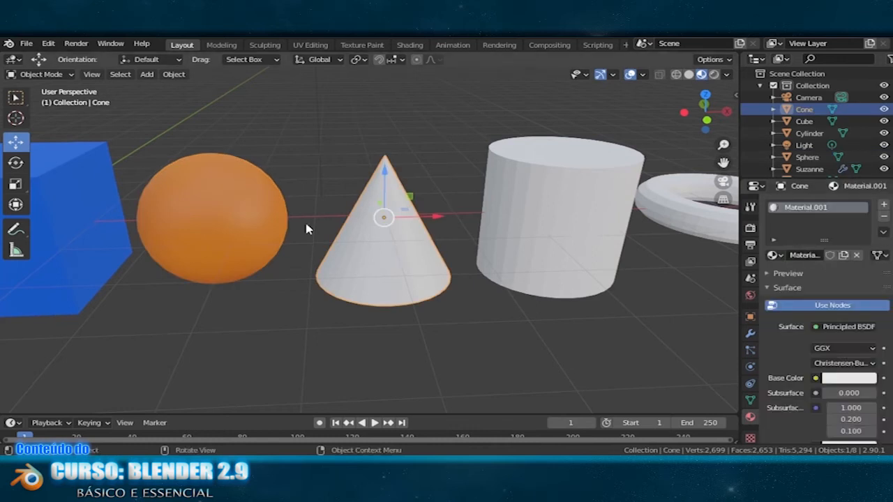
click(279, 224)
key(ctrl+z)
double_click(809, 207)
text(Verde)
key(Return)
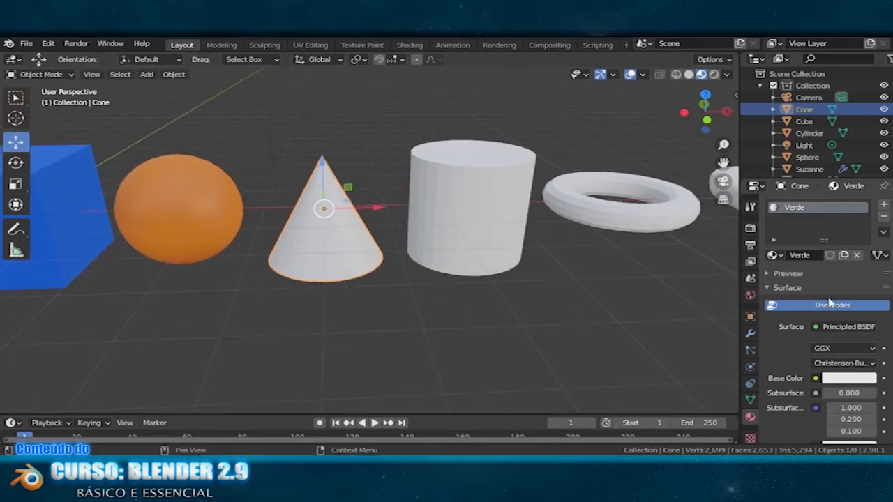
- Set the Verde material's base color to a dark green
click(849, 377)
click(768, 233)
click(866, 253)
drag(866, 253, 866, 258)
drag(792, 238, 772, 220)
drag(867, 268, 866, 263)
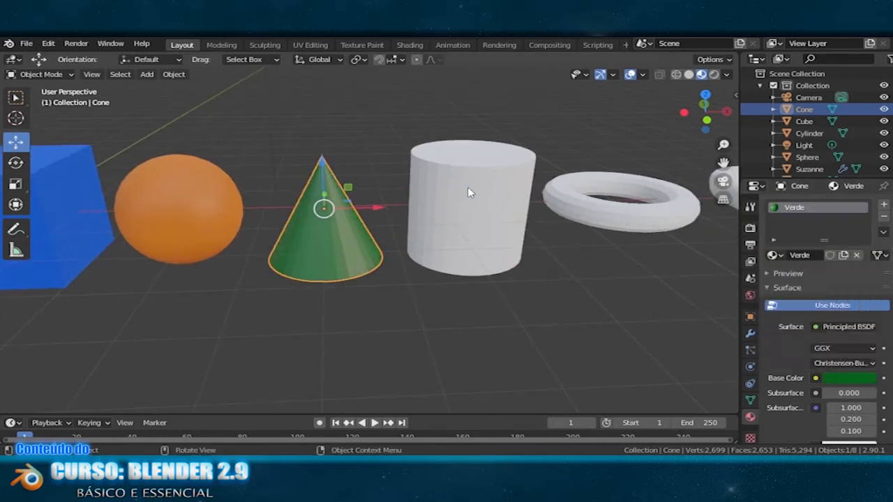
- Create a new material on the cylinder and rename it marrom
click(467, 193)
click(796, 255)
click(325, 210)
click(469, 210)
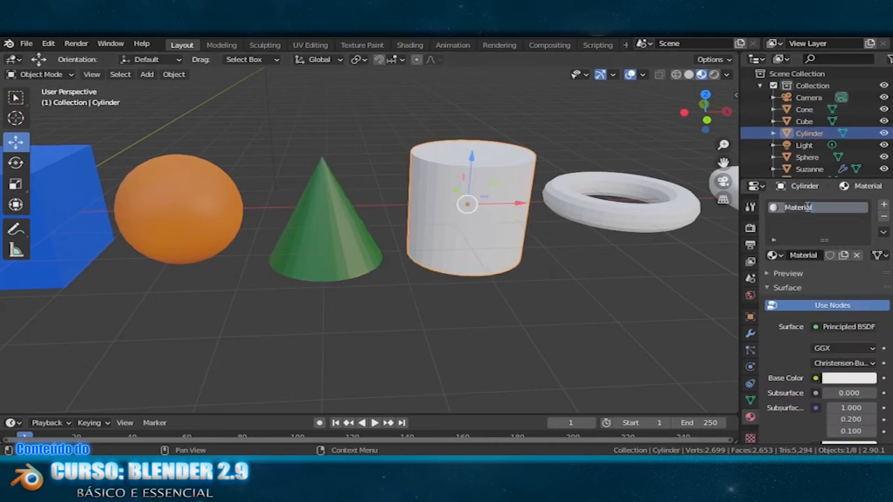
text(marrom)
key(Return)
- Set the marrom material's base color to dark brown with hue 0.079, saturation 0.761 and value 0.267
click(849, 378)
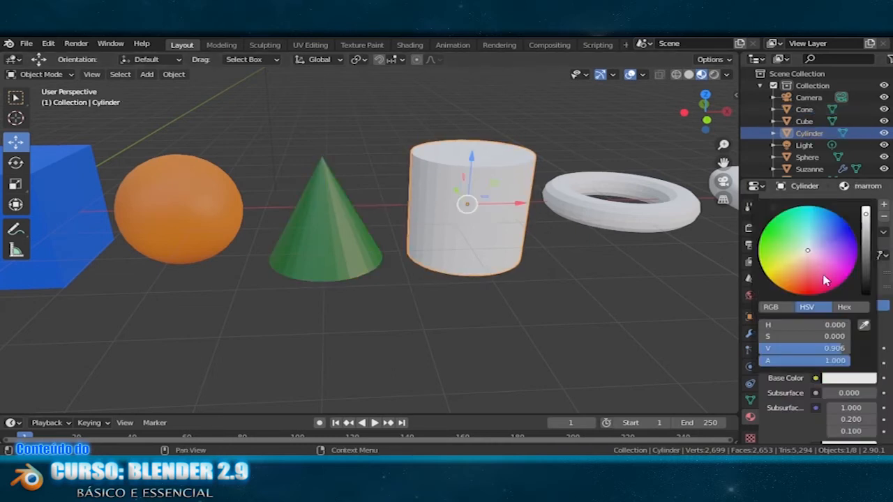
click(798, 277)
drag(866, 214, 866, 276)
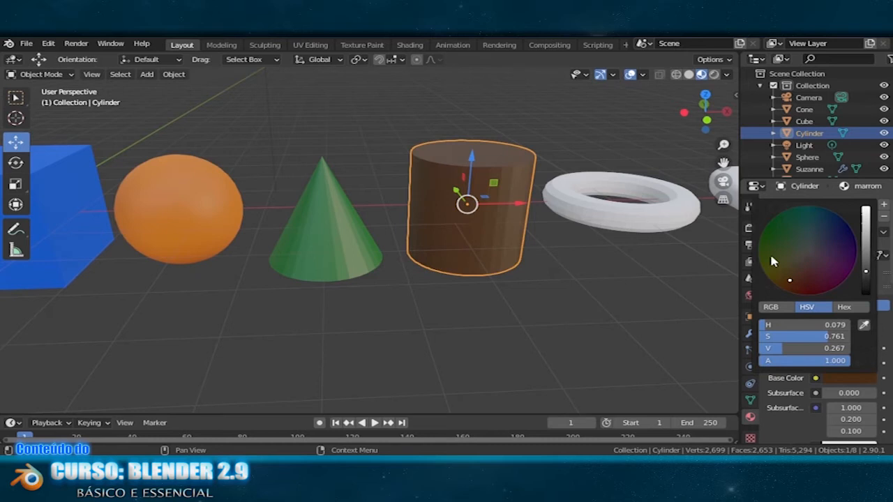
- Shade the cone and the cylinder smooth, and add an Edge Split modifier to the cylinder
click(341, 233)
click(468, 200)
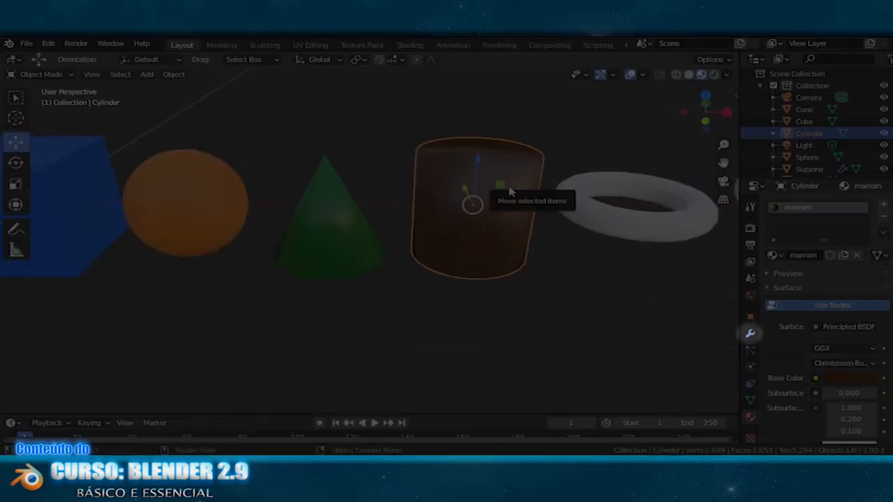
click(751, 334)
click(789, 205)
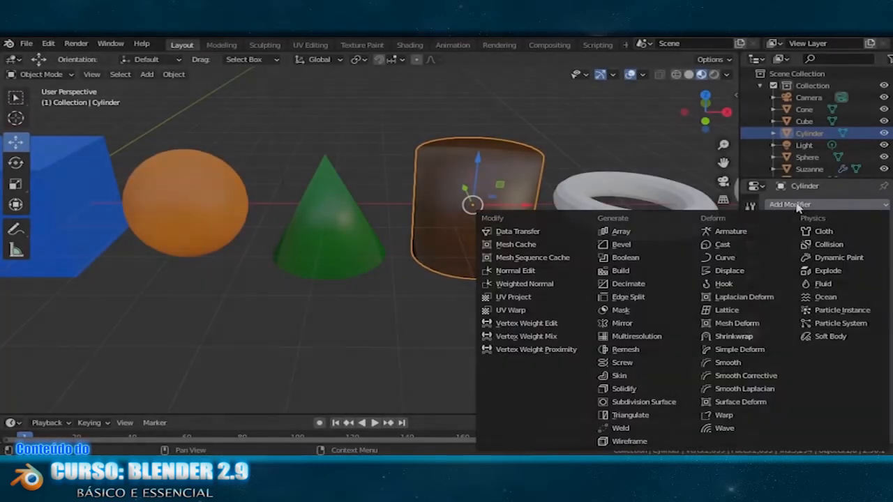
click(623, 298)
- Add an Edge Split modifier to the green cone
click(356, 239)
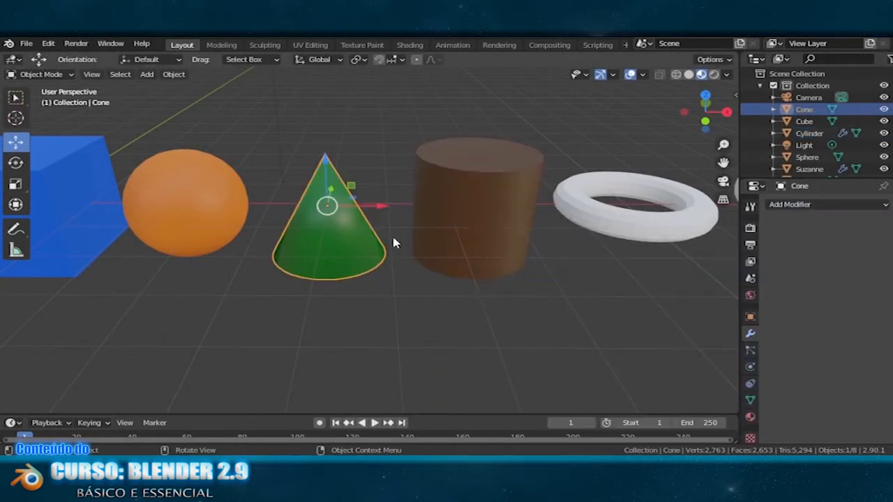
click(787, 207)
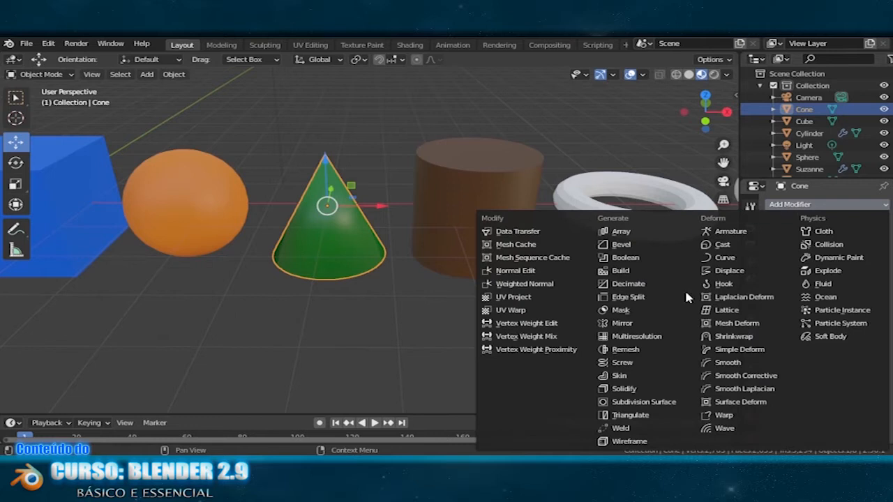
click(628, 305)
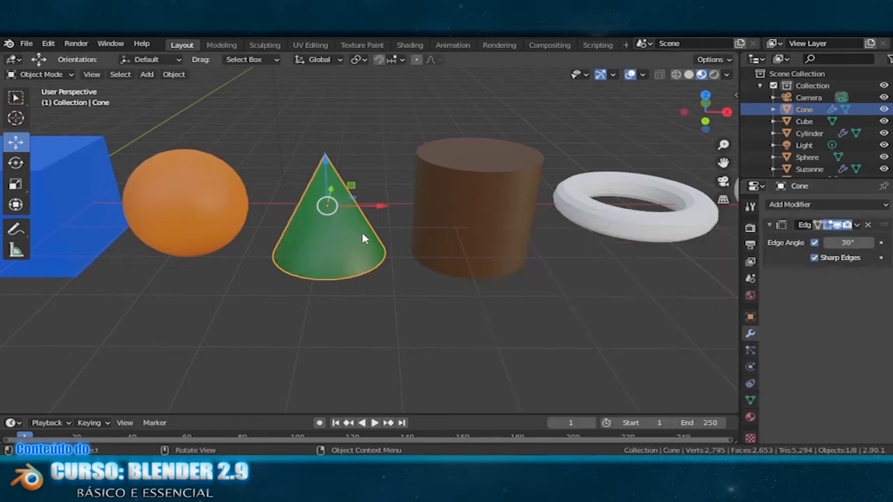
- Create a new material on the torus and rename it Prata
click(639, 229)
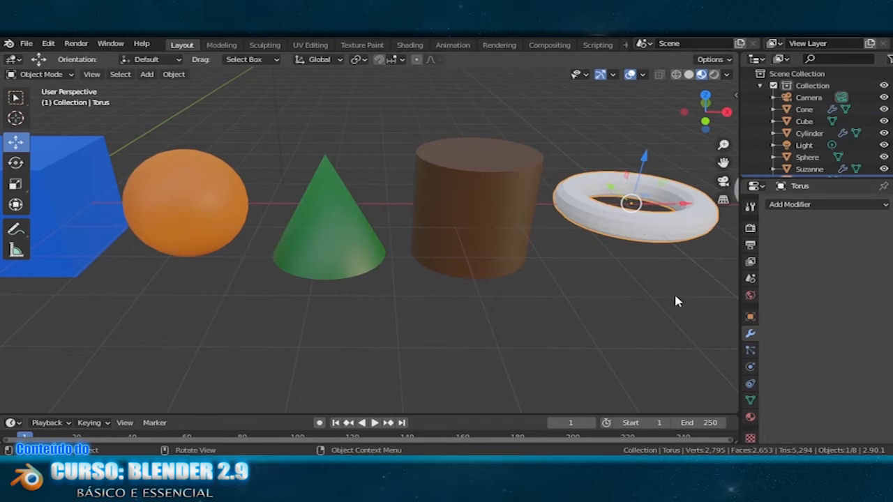
shift+middle_drag(691, 302, 498, 321)
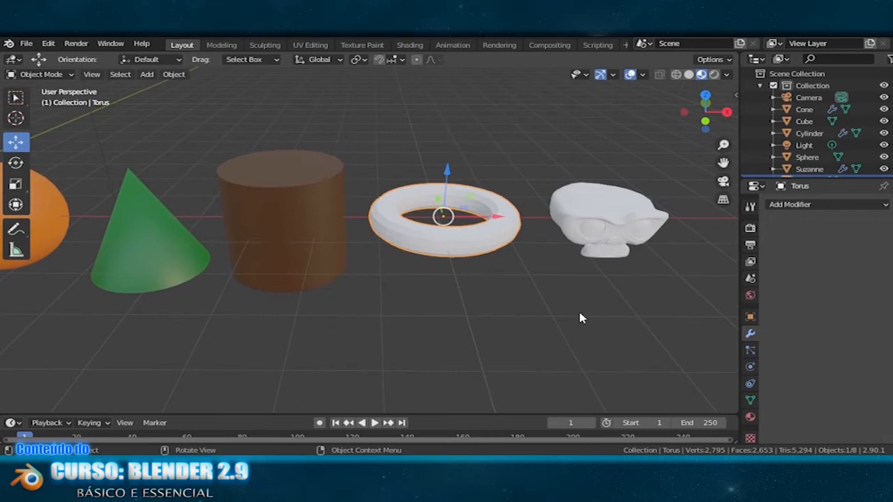
click(799, 205)
click(751, 418)
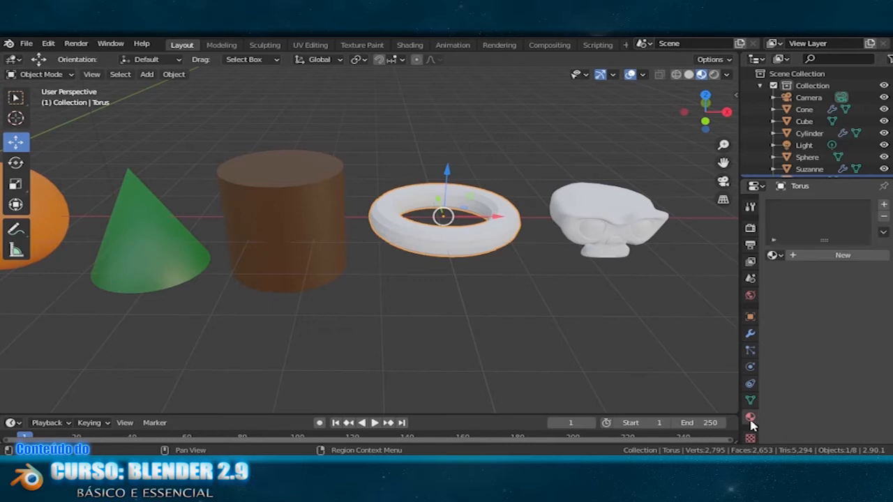
click(823, 256)
double_click(803, 207)
text(P)
key(Return)
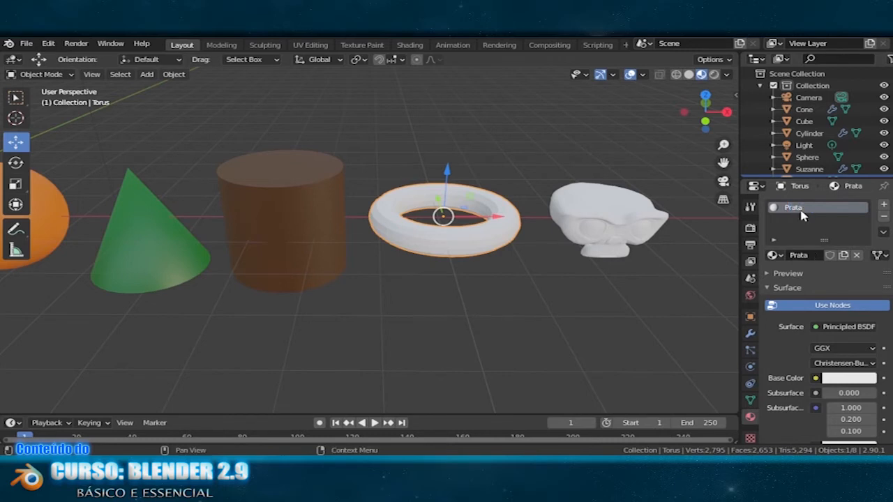
- Darken the Prata material's base color to gray with value 0.513 and shade the torus smooth
click(834, 378)
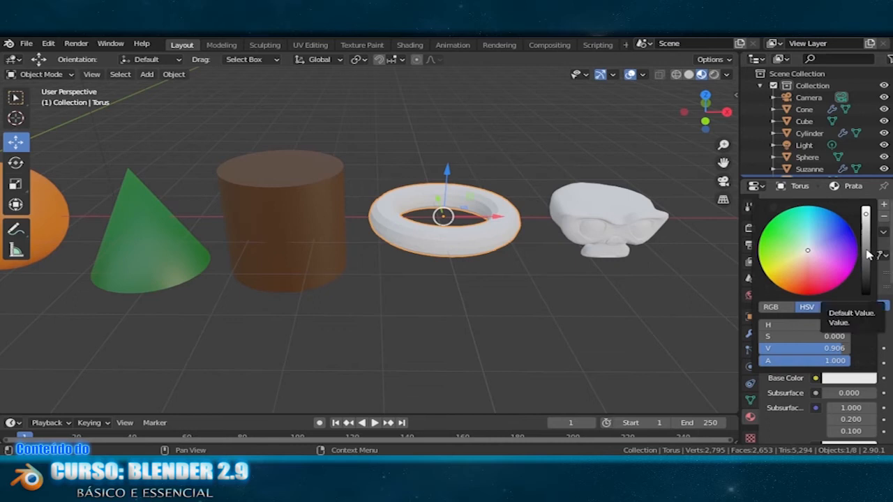
click(867, 252)
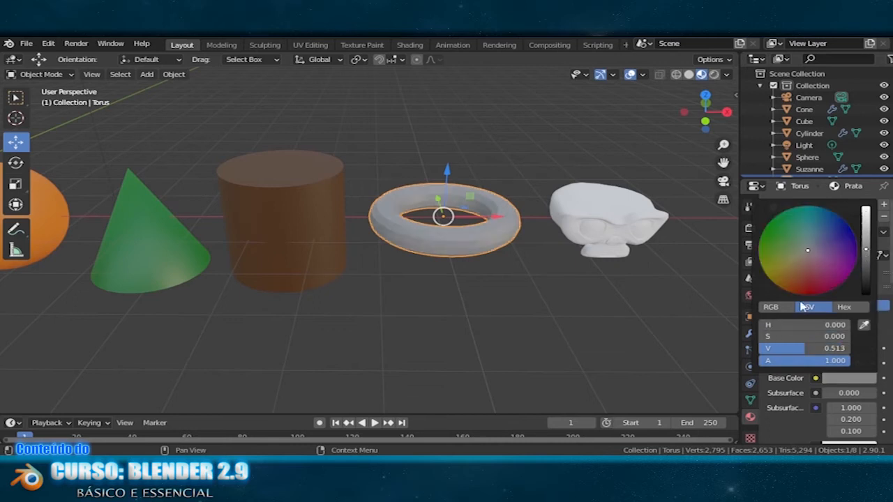
right_click(408, 233)
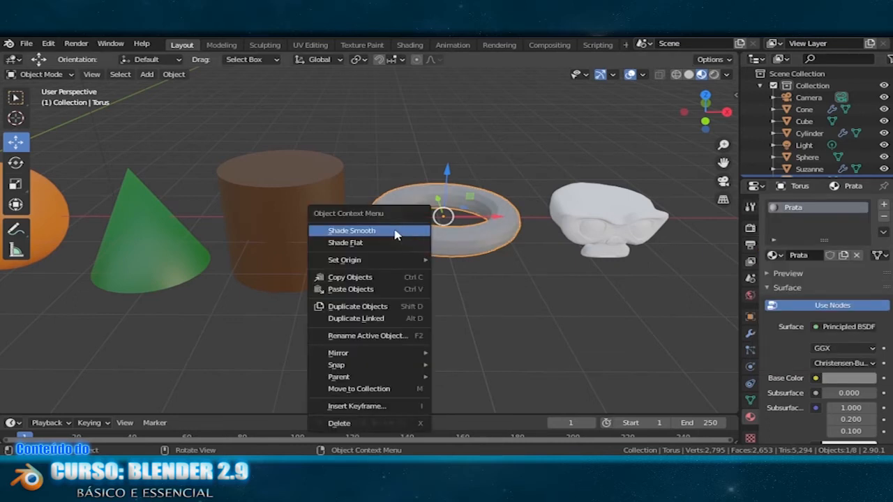
click(373, 231)
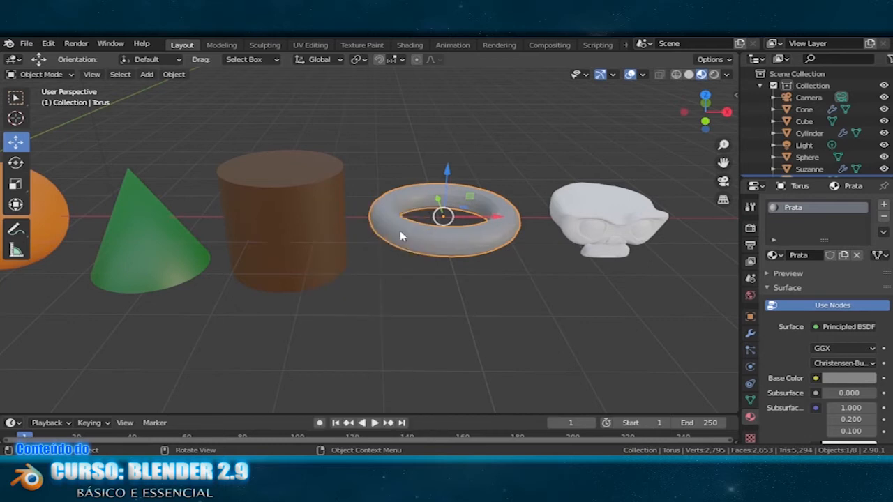
- Lower the Prata material's roughness to 0.127 and raise its metallic value to 0.855
scroll(853, 365, down, 5)
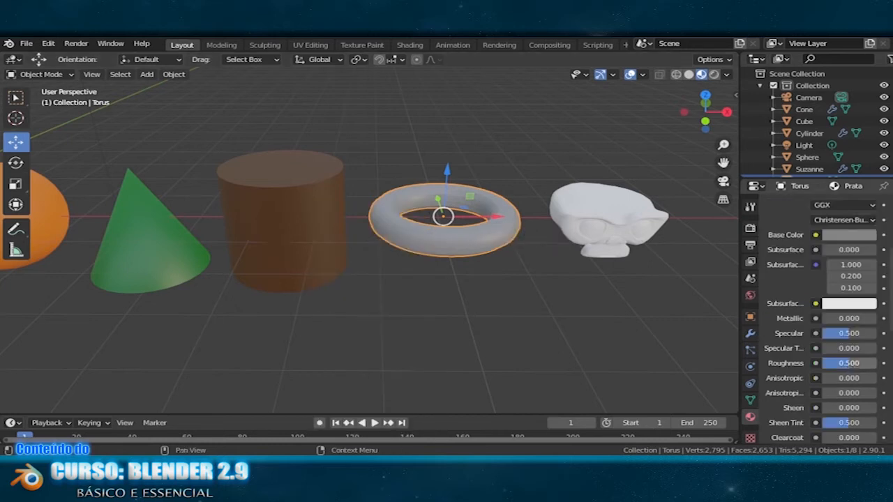
double_click(851, 363)
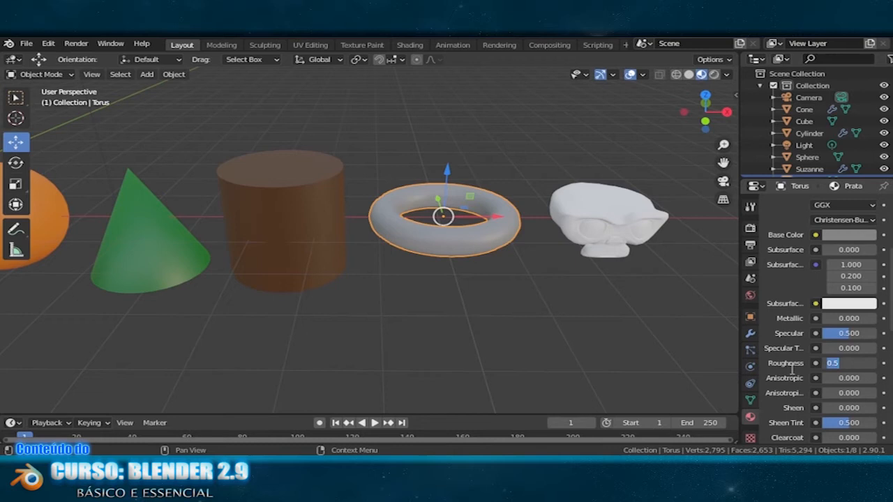
text(0.319)
key(Return)
drag(839, 364, 832, 364)
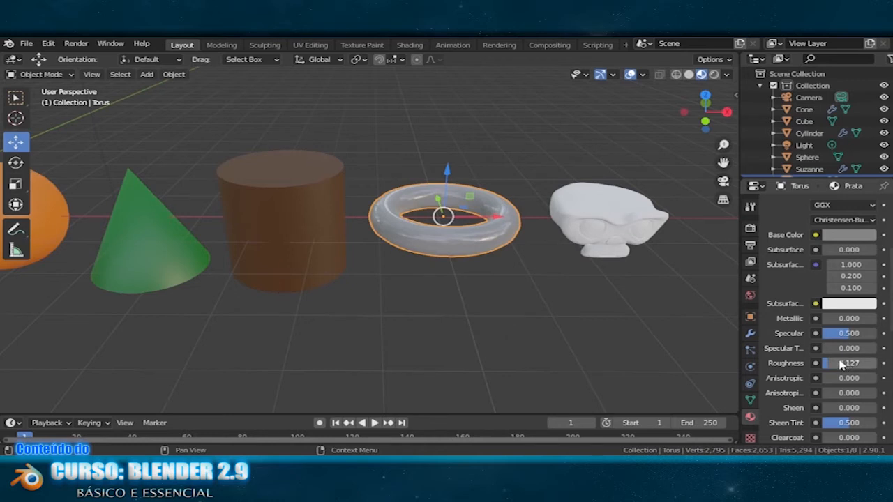
drag(833, 318, 865, 319)
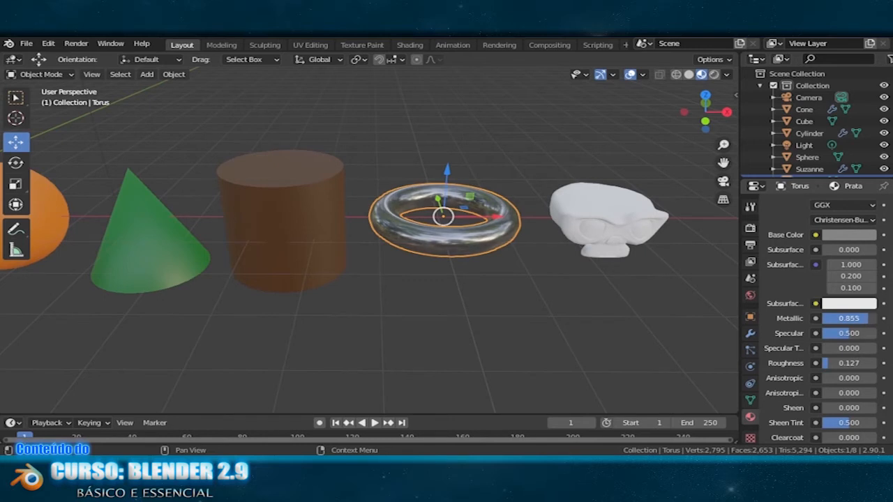
mouse_move(867, 319)
mouse_down()
mouse_move(804, 333)
mouse_move(865, 333)
mouse_up()
- Create a new material on the Suzanne head and name it Plastic
middle_drag(432, 328, 490, 298)
click(622, 228)
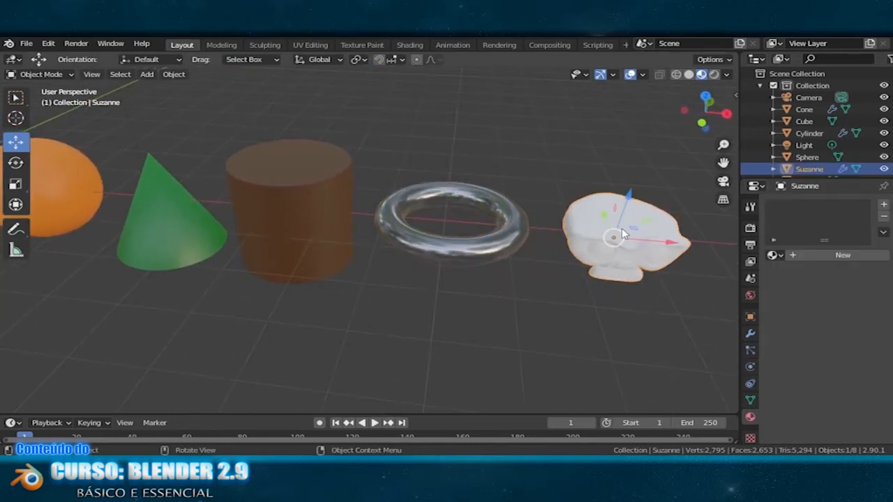
click(839, 255)
text(Platic)
key(Return)
click(795, 207)
text(s)
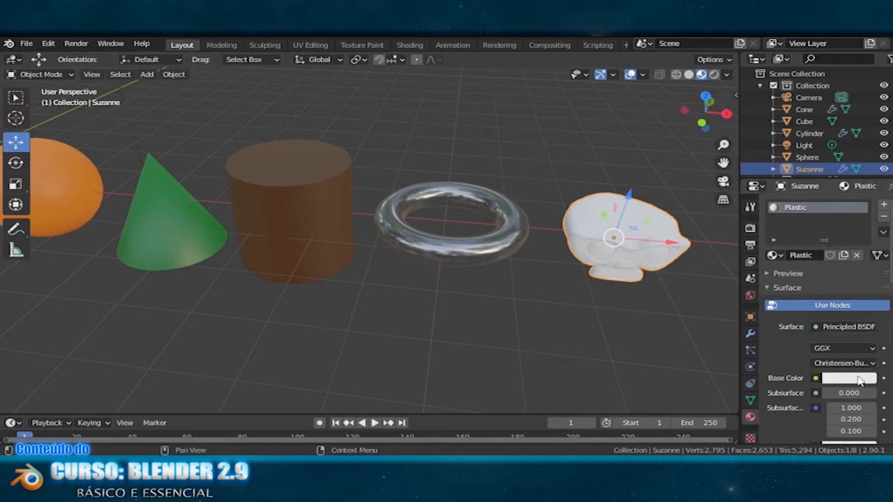
- Set the Plastic material's base color to pink with hue 0.926, saturation 0.894 and value 0.906, and lower its roughness
click(827, 377)
click(824, 285)
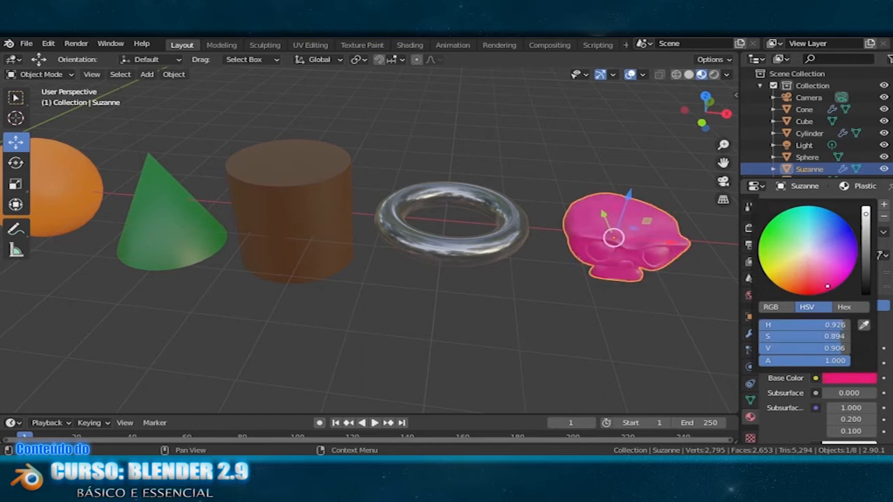
scroll(858, 392, down, 5)
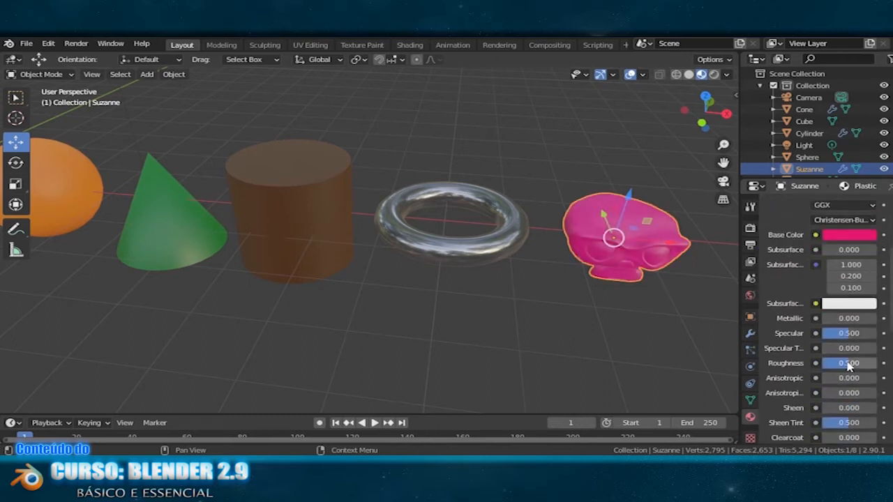
drag(849, 363, 829, 363)
- Add a second material slot to the orange sphere and create a new material named Vermelho in it
middle_drag(677, 337, 636, 307)
scroll(538, 294, down, 4)
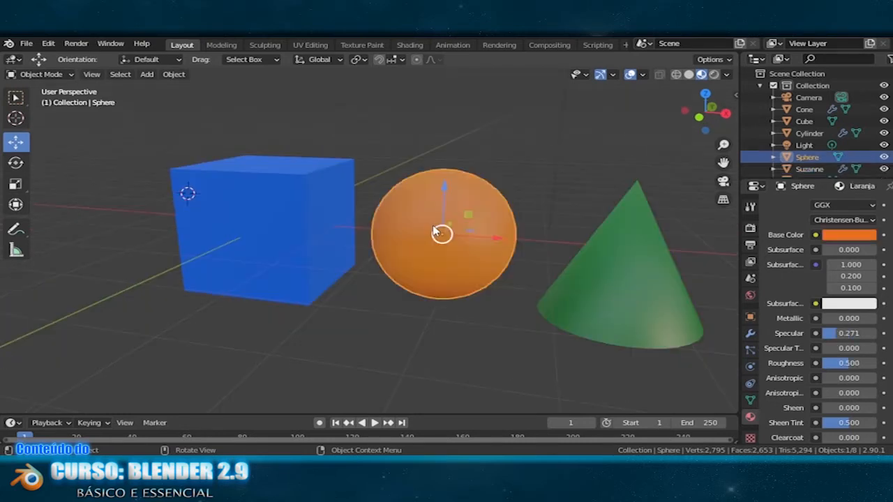
key(Tab)
click(451, 231)
key(Tab)
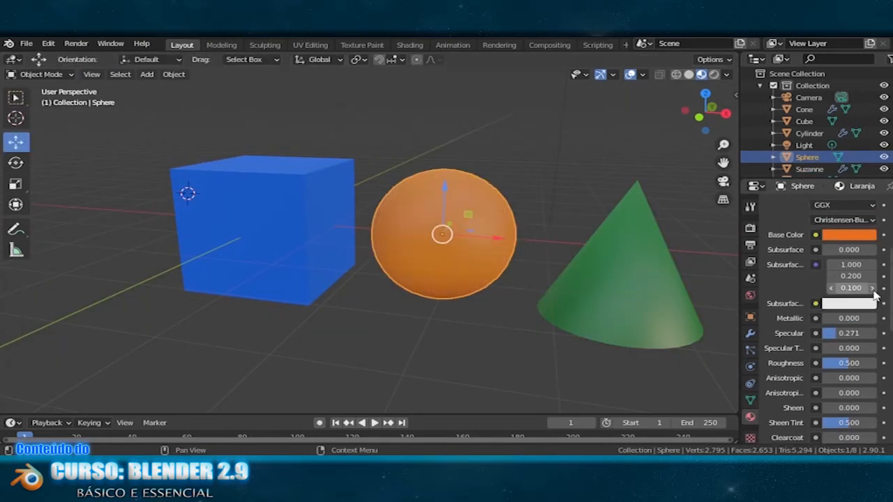
scroll(859, 279, up, 5)
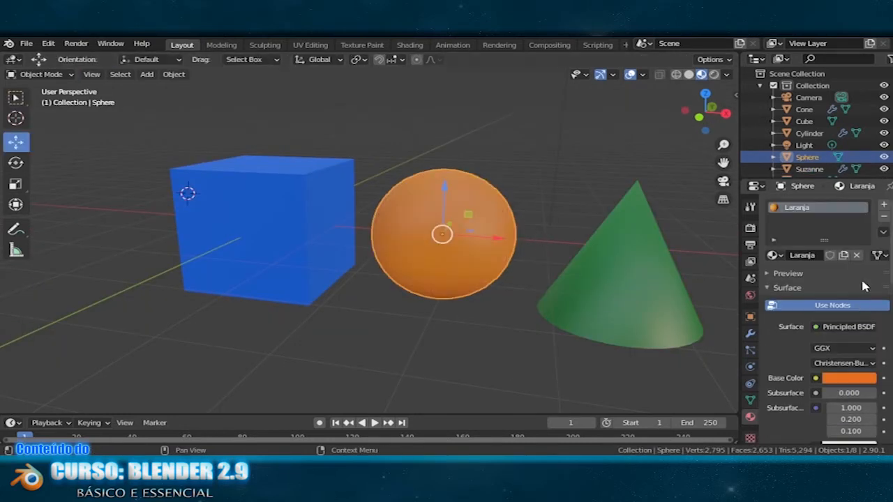
click(884, 205)
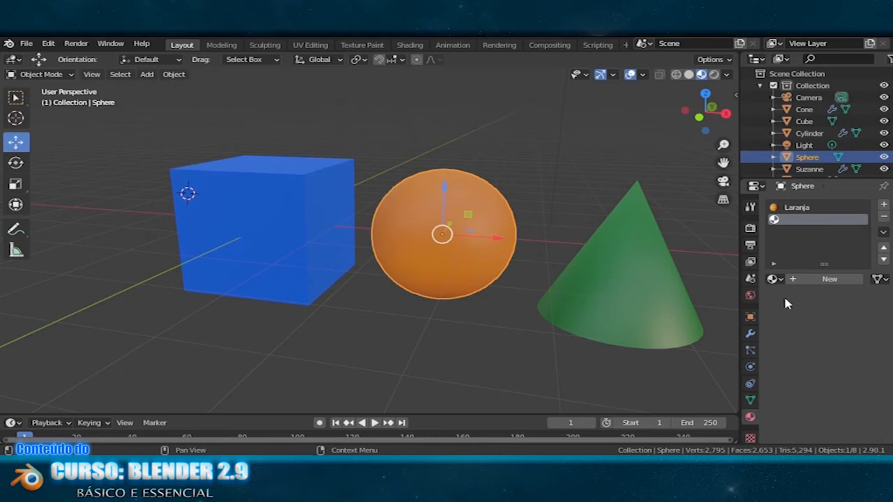
click(806, 280)
double_click(802, 223)
text(Ver)
key(Return)
- Set the Vermelho material's base color to pure red and its roughness to 0.163
click(843, 403)
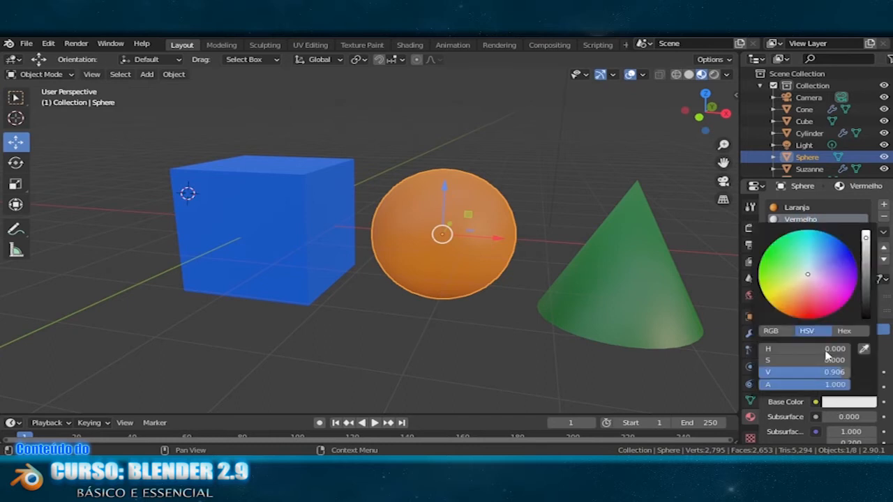
click(809, 319)
scroll(851, 391, down, 5)
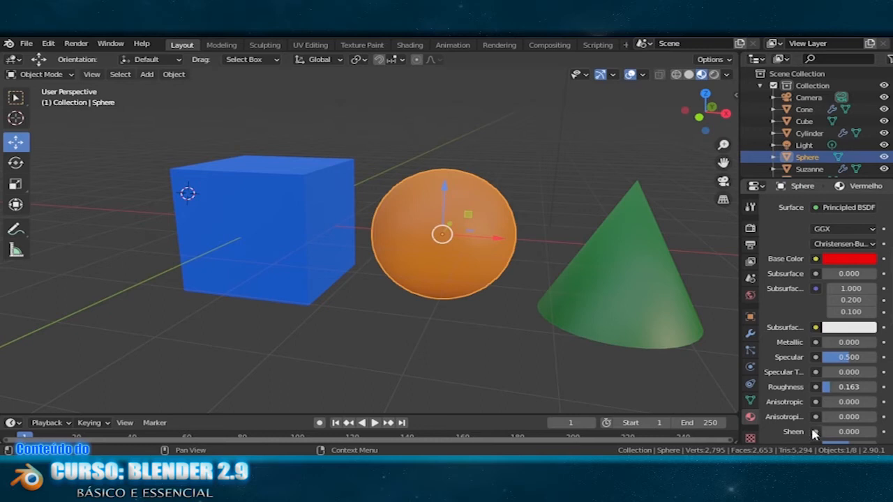
scroll(783, 363, up, 4)
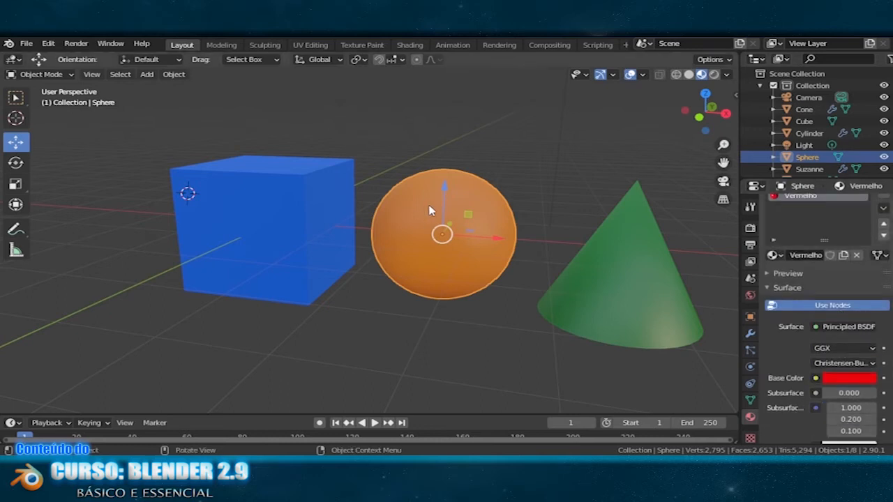
- Select six alternating horizontal face loops on the sphere in Edit Mode, assign the Vermelho material to them and return to Object Mode
scroll(593, 251, up, 2)
scroll(563, 259, down, 3)
scroll(562, 259, up, 1)
shift+middle_drag(548, 279, 495, 308)
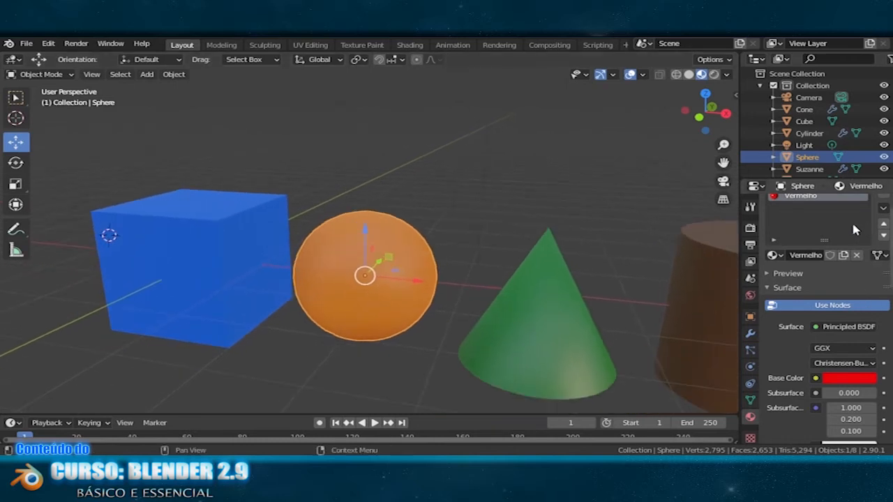
scroll(852, 219, up, 1)
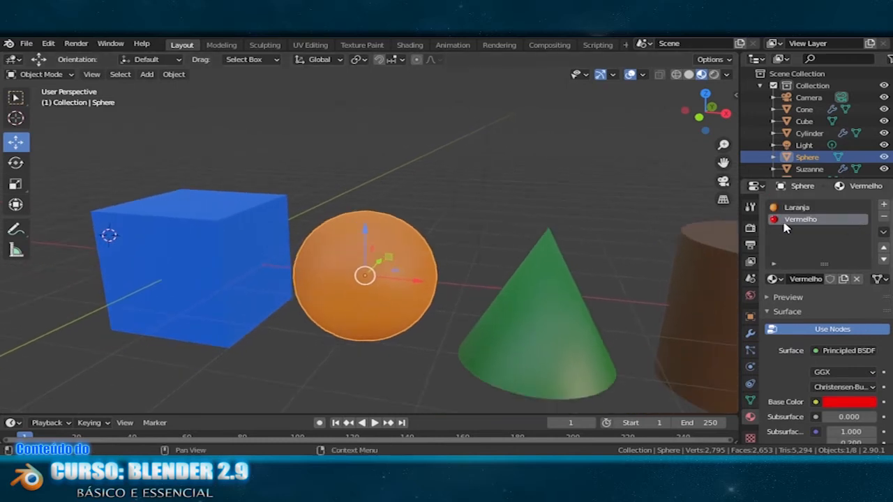
key(Tab)
alt+click(367, 251)
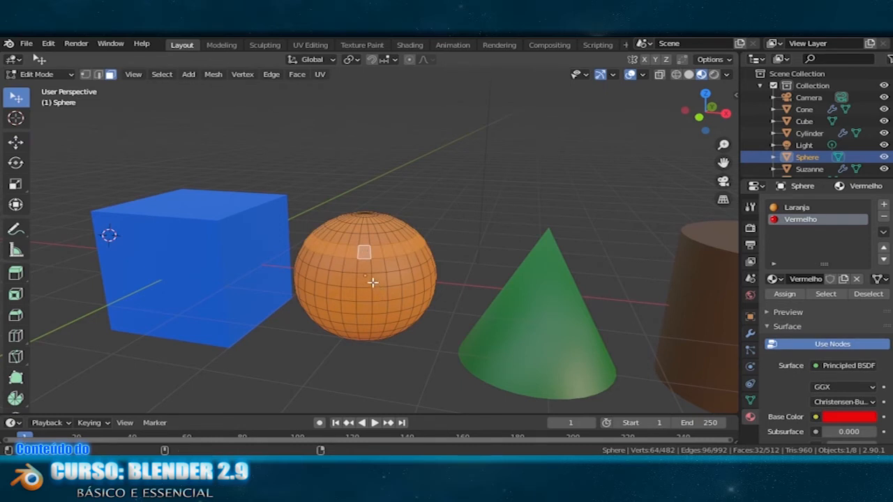
alt+shift+click(373, 281)
alt+shift+click(376, 307)
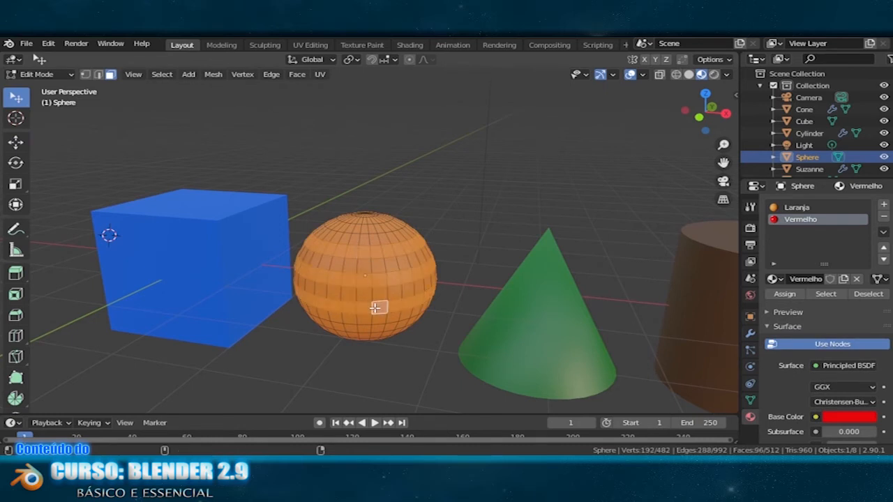
alt+shift+click(366, 228)
middle_drag(421, 340, 421, 301)
alt+shift+click(381, 276)
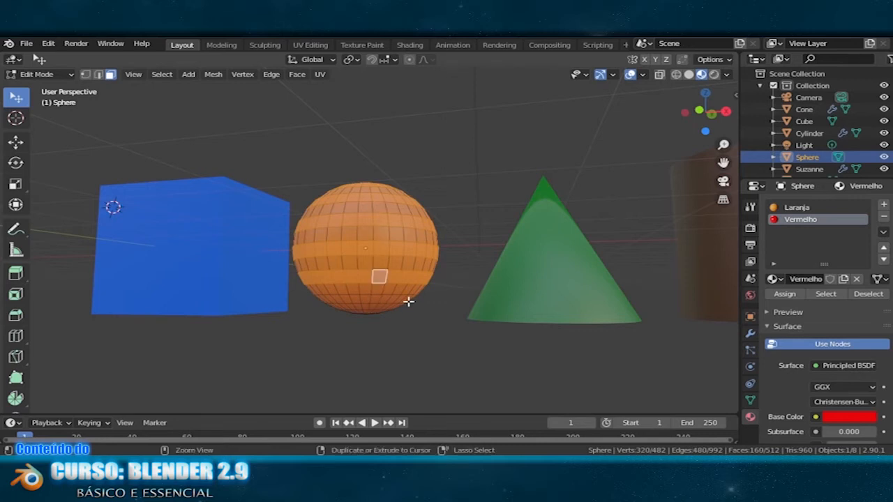
alt+shift+click(384, 300)
middle_drag(411, 305, 422, 360)
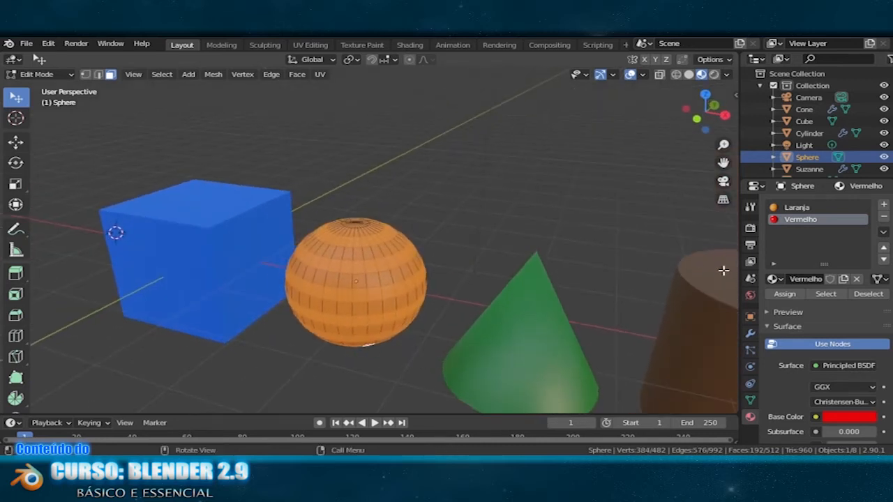
click(783, 295)
key(Tab)
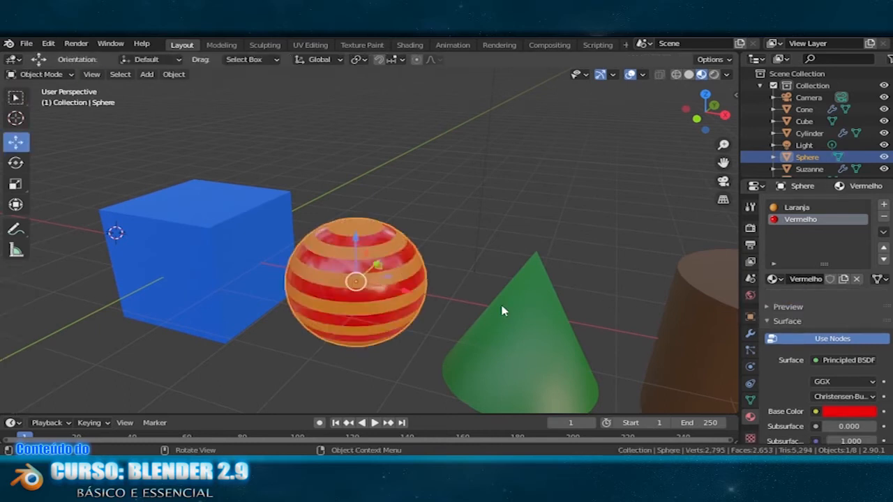
- Select the scene's camera and switch the viewport to the camera's view
middle_drag(457, 298, 460, 351)
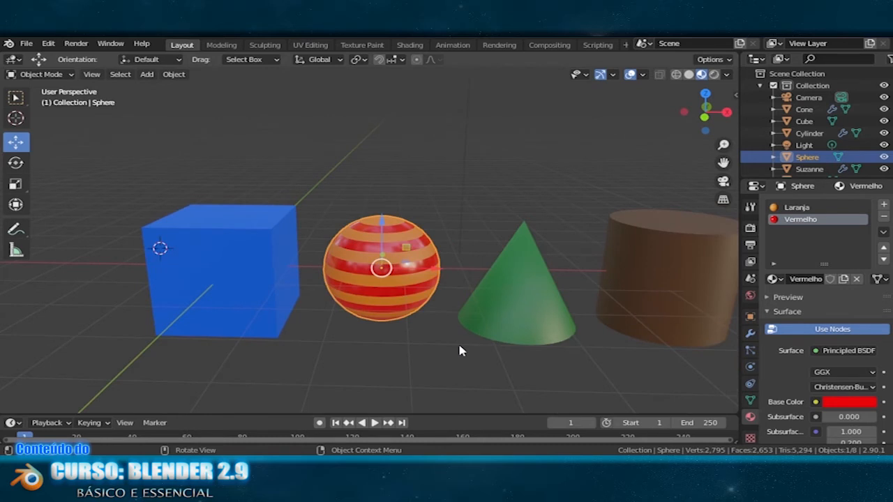
scroll(465, 340, down, 2)
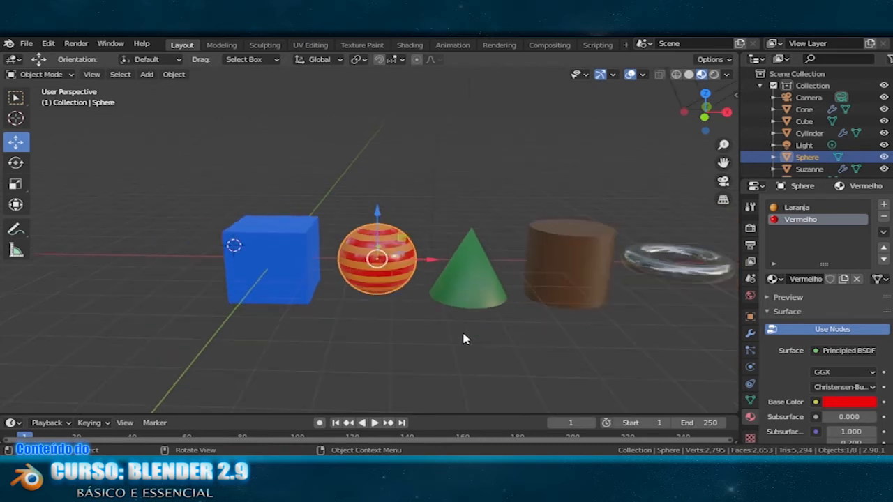
shift+middle_drag(464, 339, 457, 365)
click(433, 335)
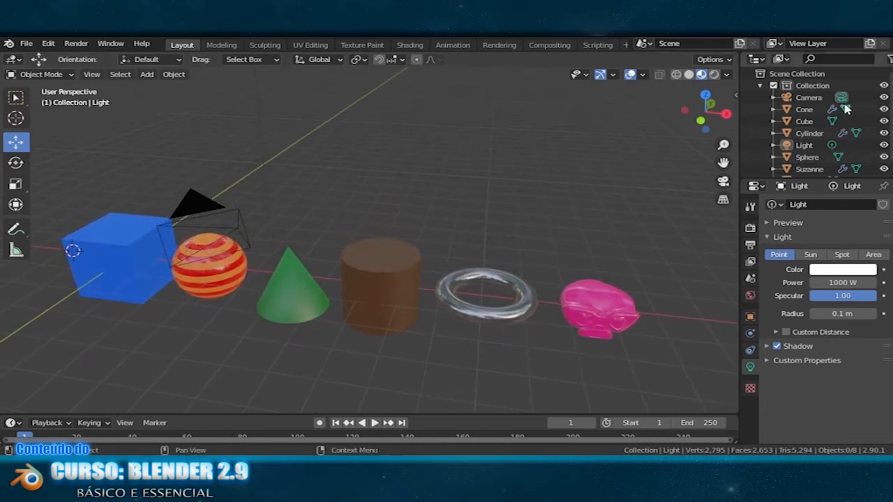
click(810, 98)
middle_drag(425, 282, 471, 288)
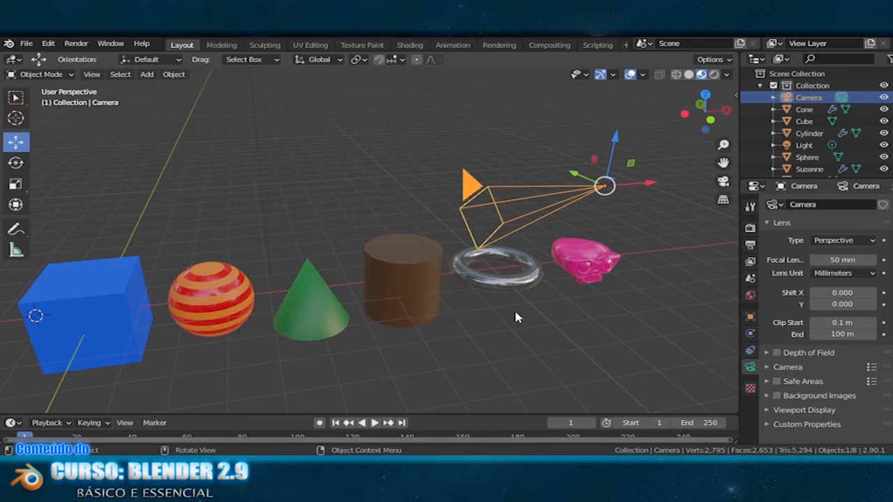
key(KP_0)
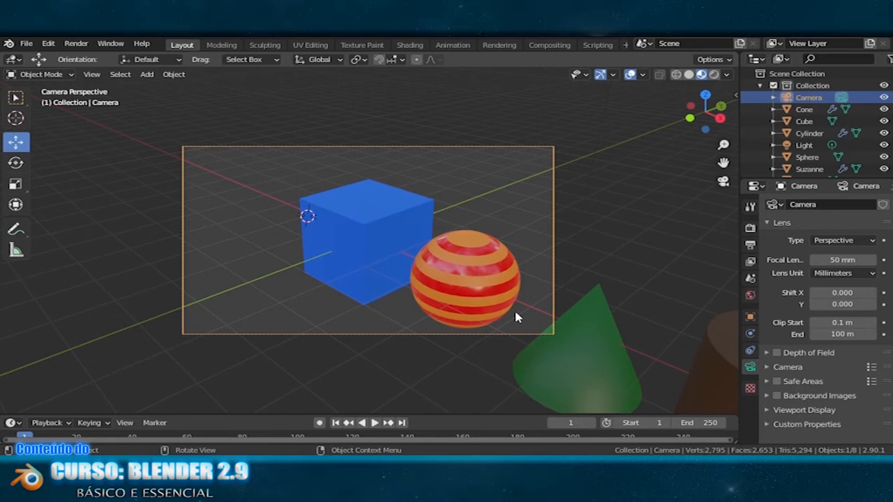
- Compare the free perspective with the camera's view, ending in the camera's view
key(KP_0)
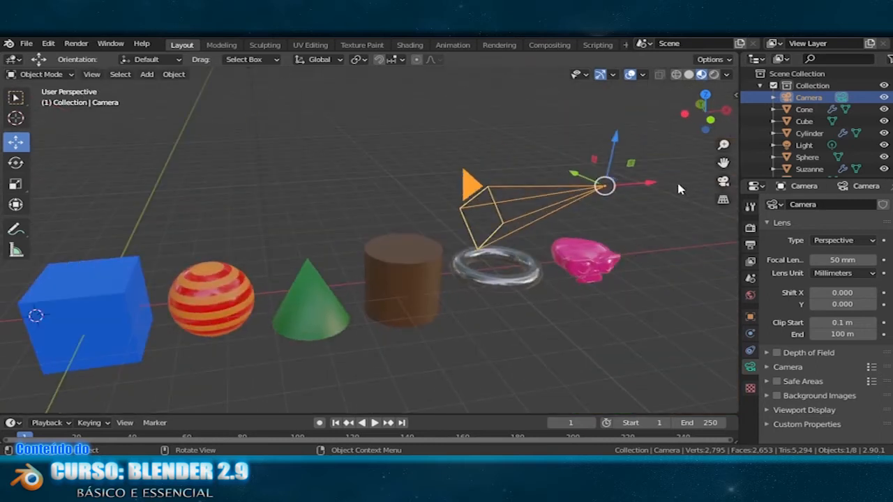
key(ctrl+z)
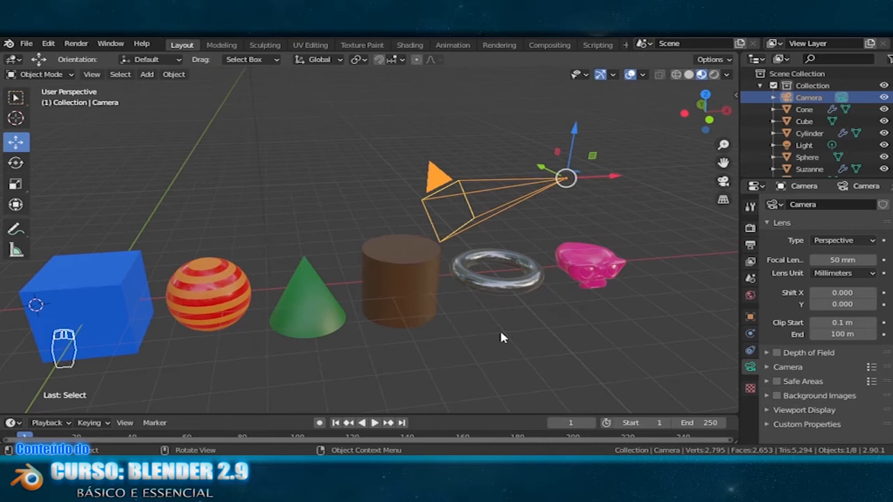
mouse_move(498, 337)
middle_down()
mouse_move(522, 328)
mouse_move(497, 338)
middle_up()
key(KP_0)
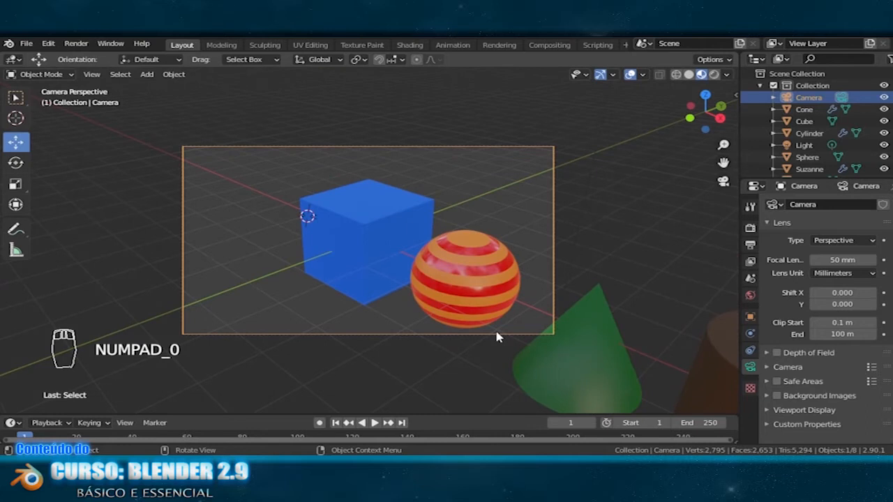
key(KP_0)
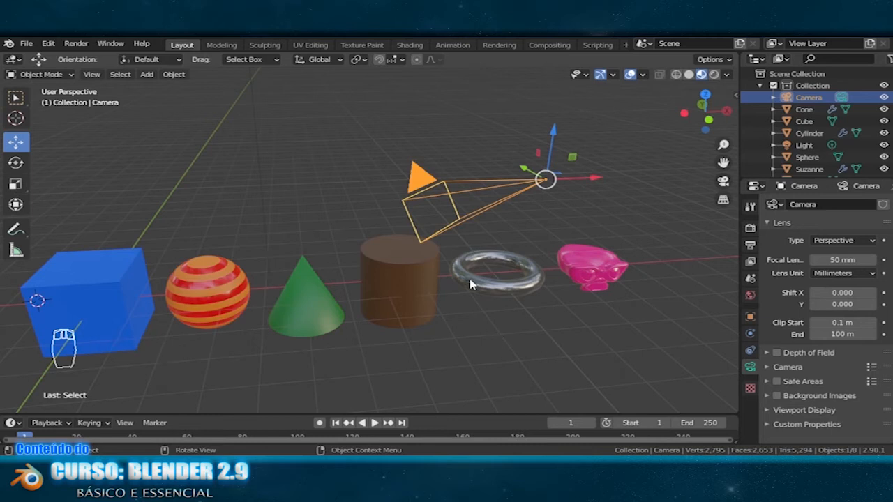
key(KP_0)
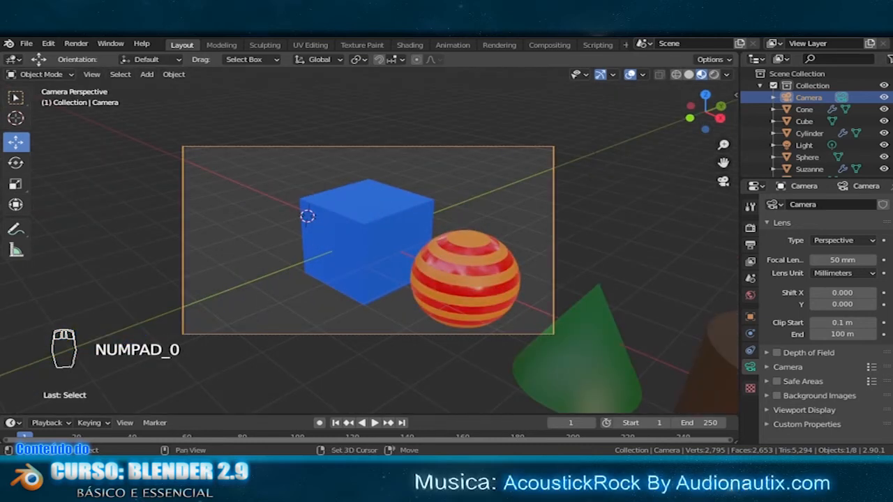
- Reposition the camera with walk navigation, backing it away until all six objects fit inside its frame
key(shift+grave)
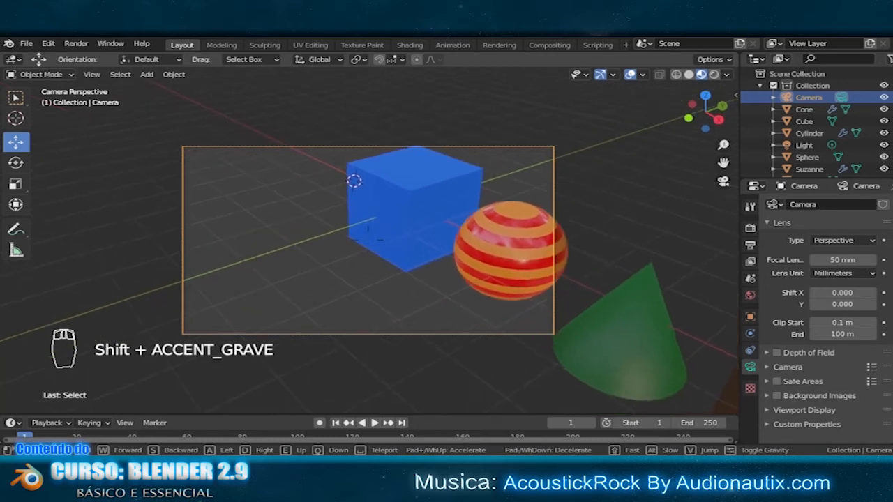
key(s)
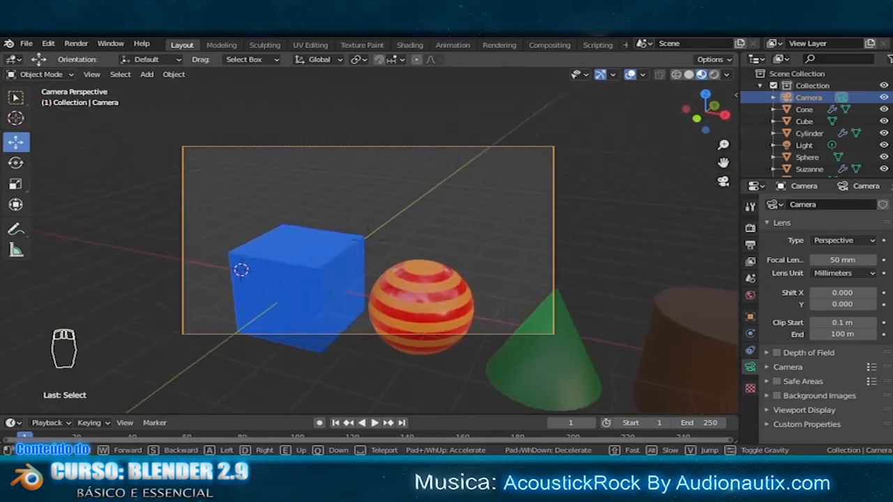
key(a)
key(s)
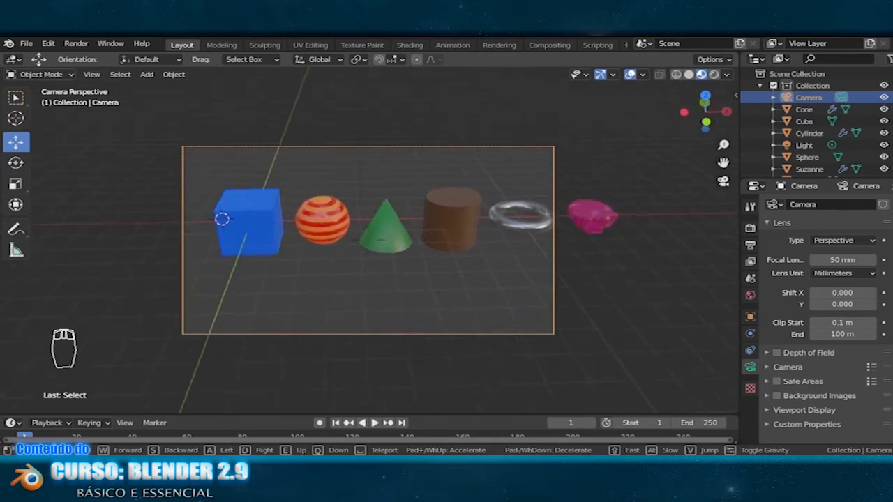
key(s)
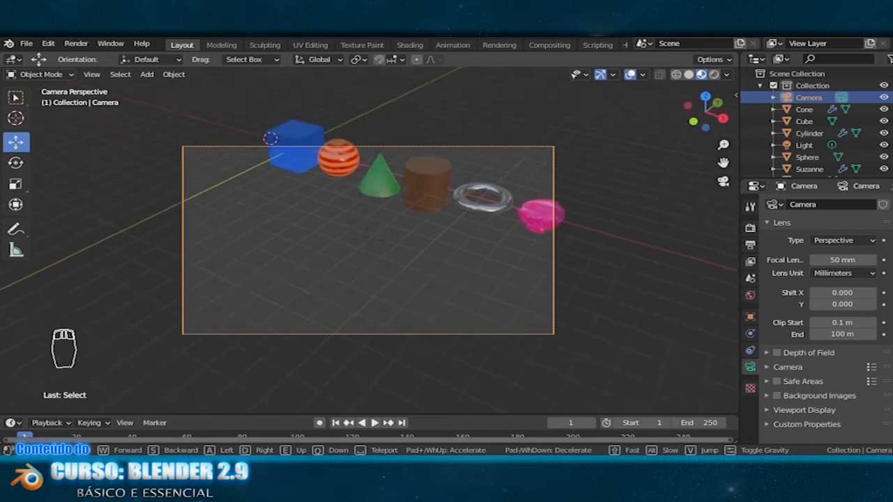
key(w)
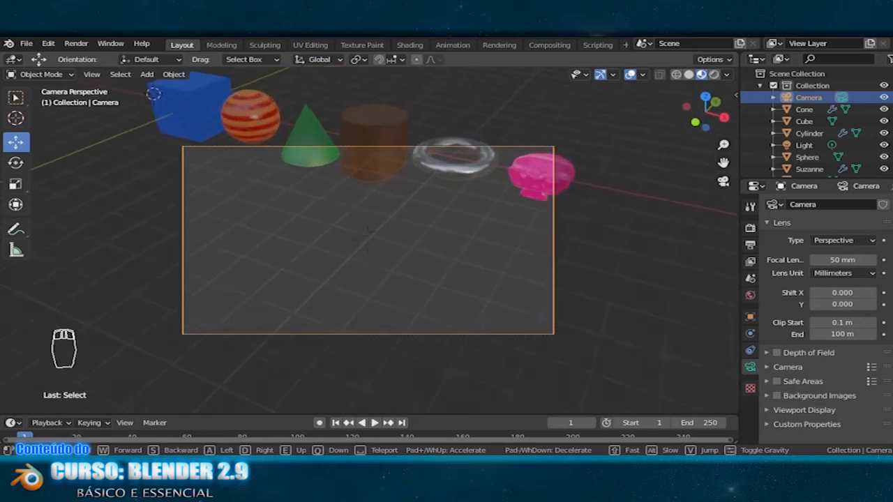
key(d)
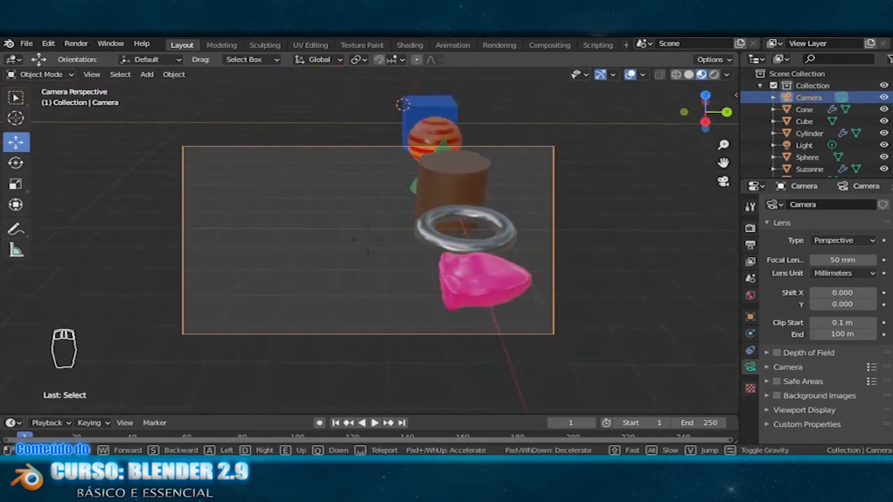
key(s)
key(a)
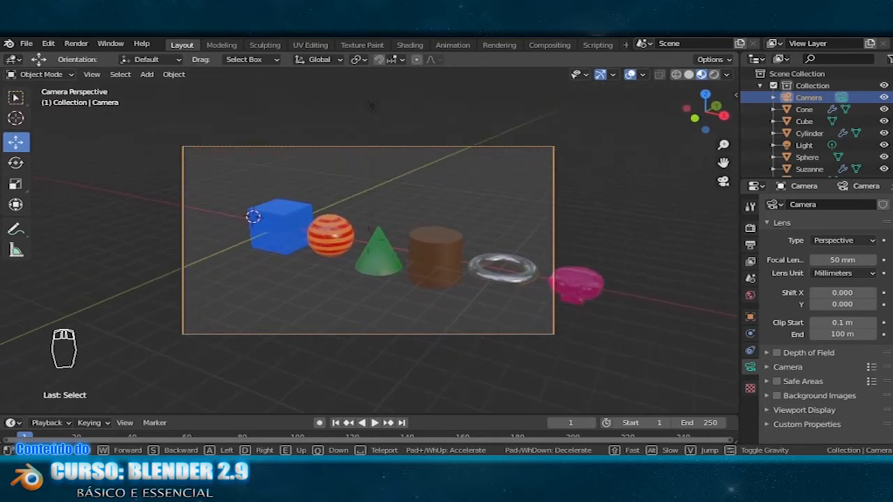
key(s)
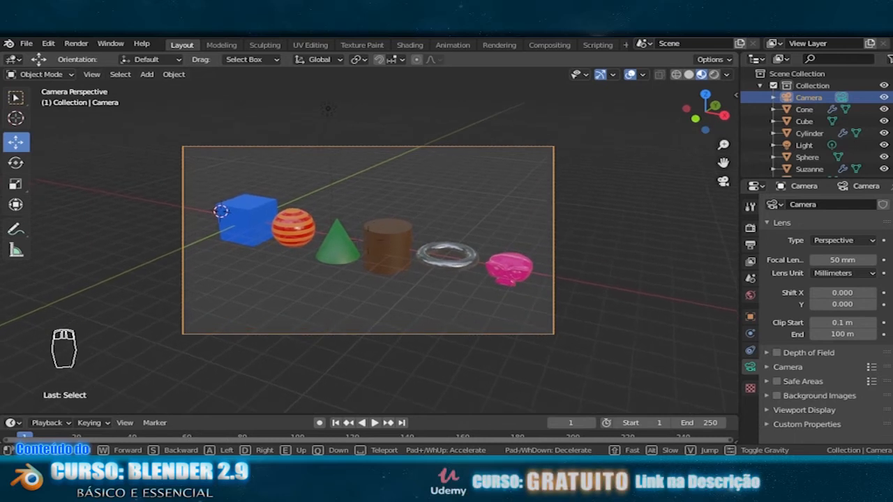
click(370, 245)
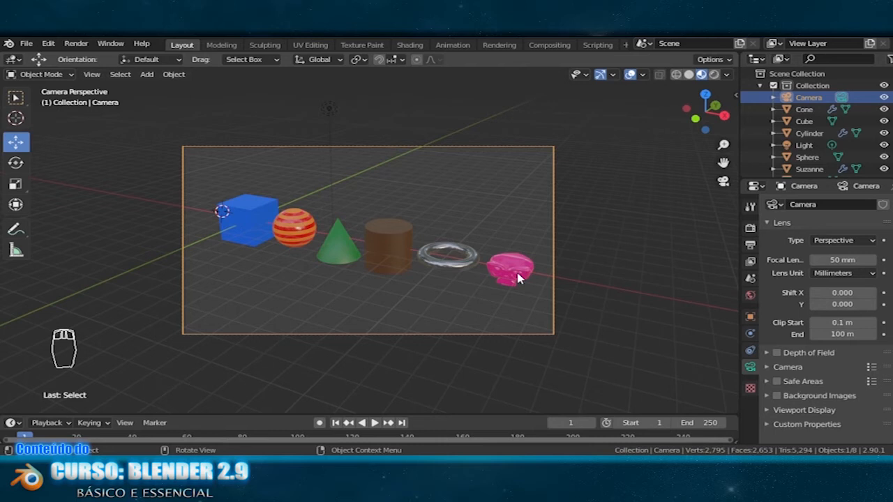
- Render the current frame from the camera and close the render result
key(F12)
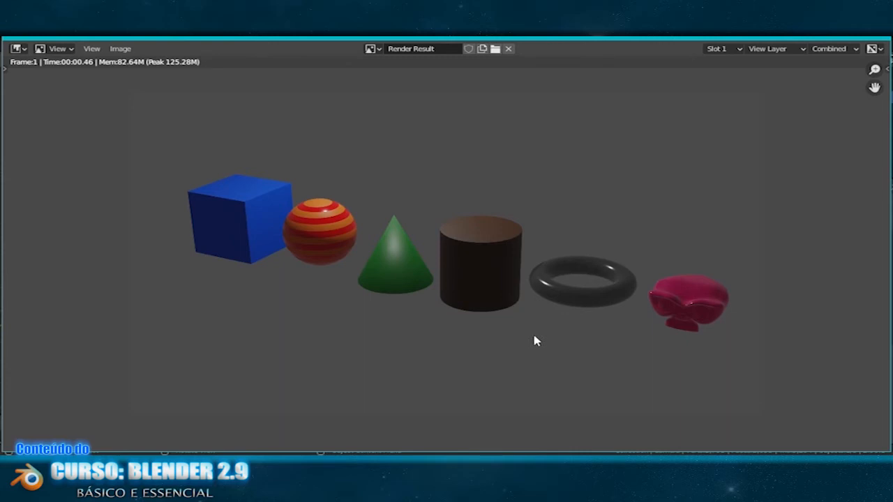
key(Escape)
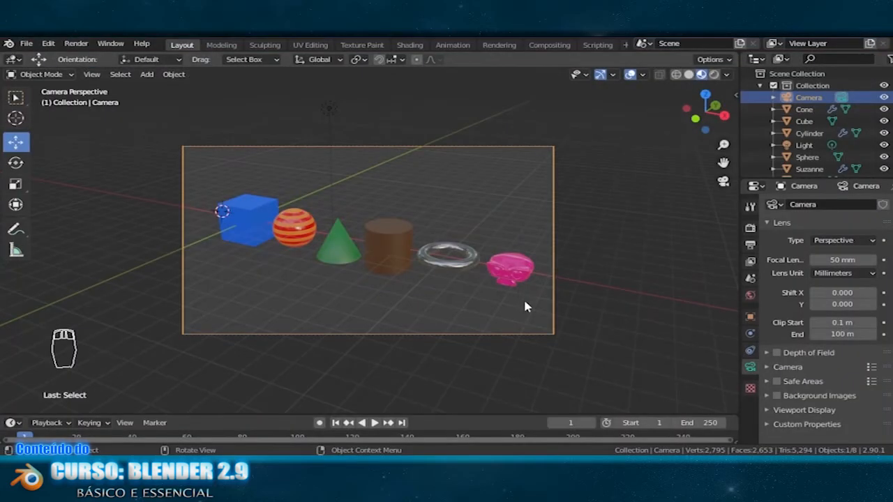
- Align the camera to a new perspective view from the cube's side and move it slightly to centre the six objects in its frame
key(KP_0)
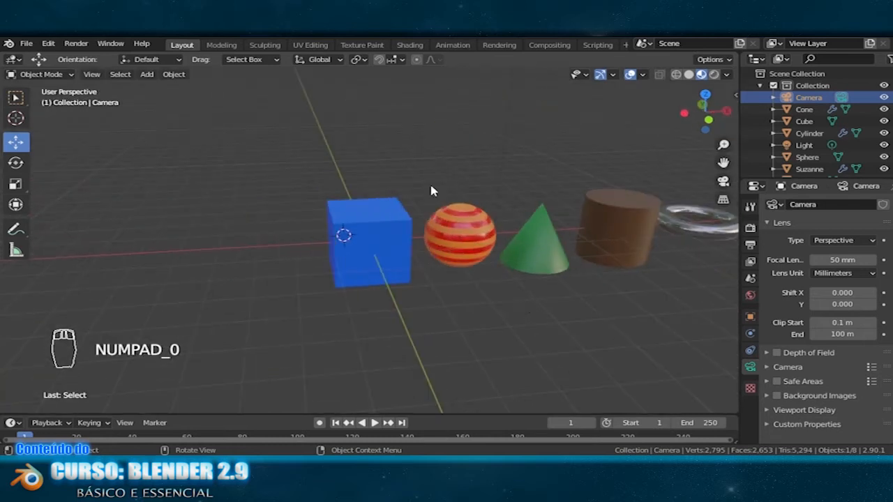
scroll(512, 253, down, 4)
middle_drag(500, 256, 590, 258)
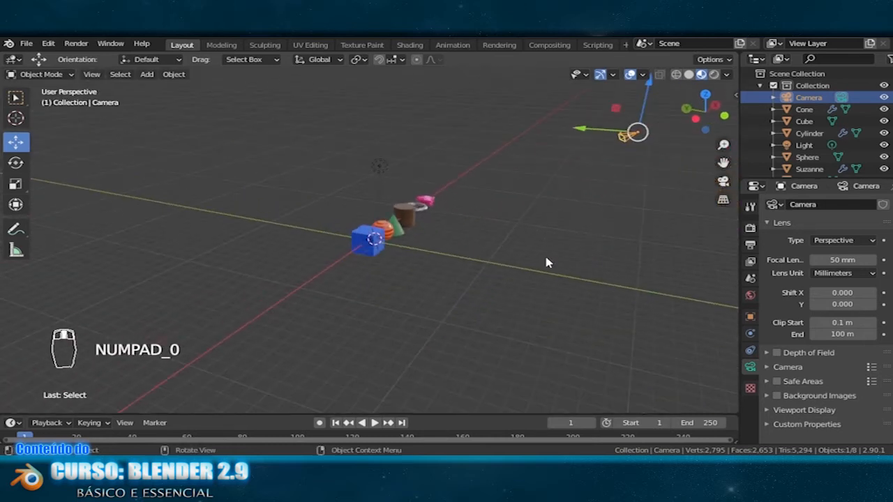
middle_drag(472, 251, 493, 305)
scroll(451, 291, up, 6)
key(ctrl+alt+KP_0)
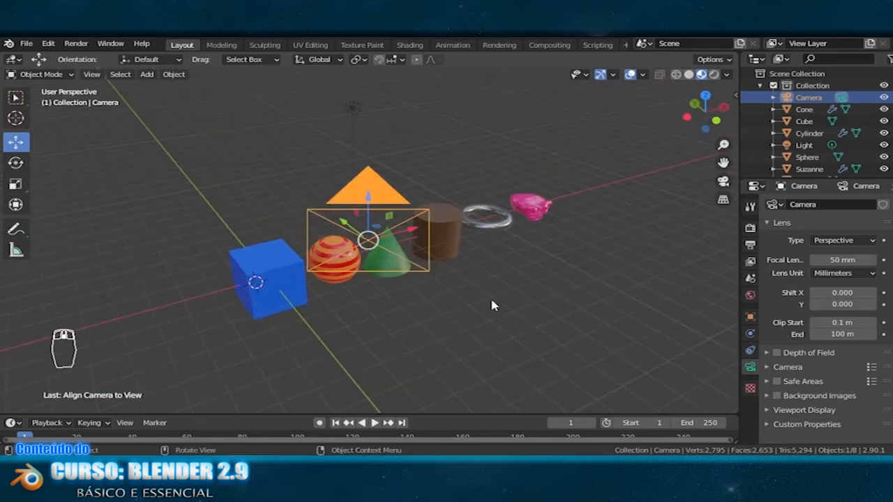
key(ctrl+alt+KP_0)
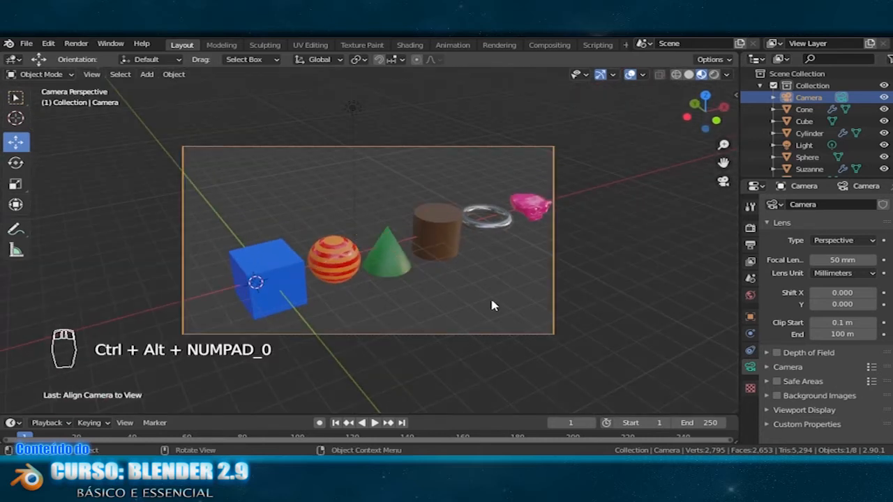
key(g)
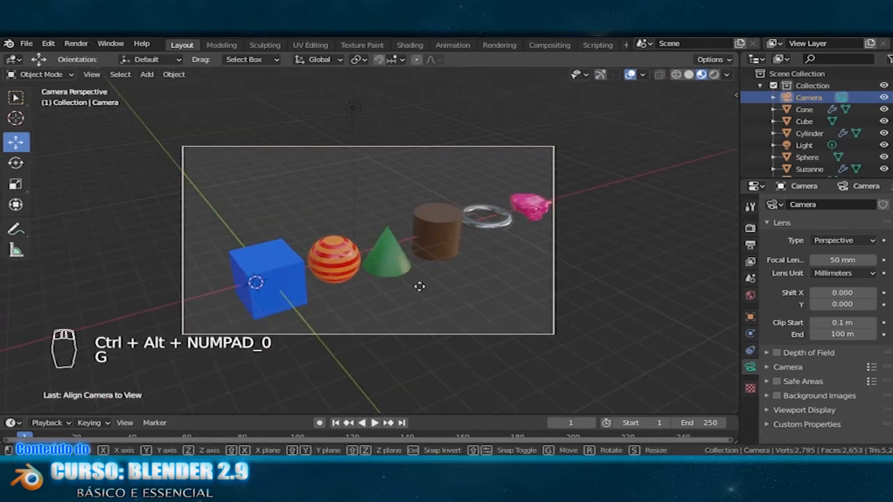
click(467, 299)
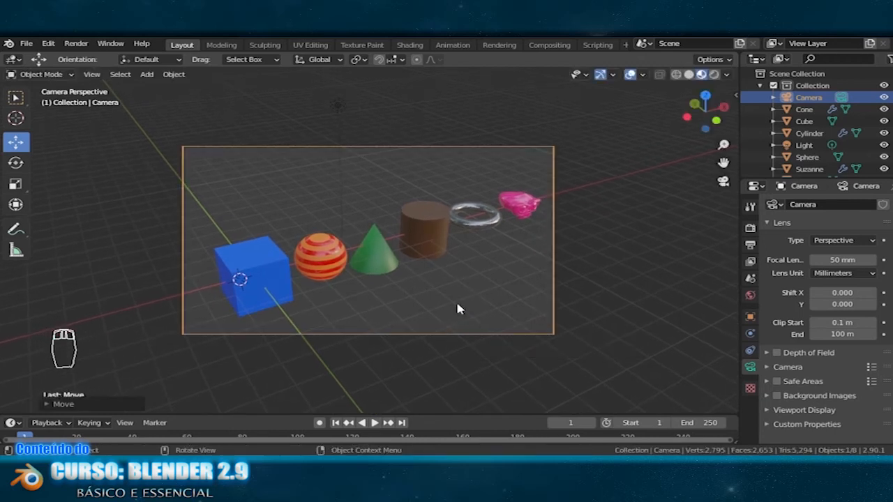
- Render the realigned camera's view twice, inspect the image and close the render result
key(F12)
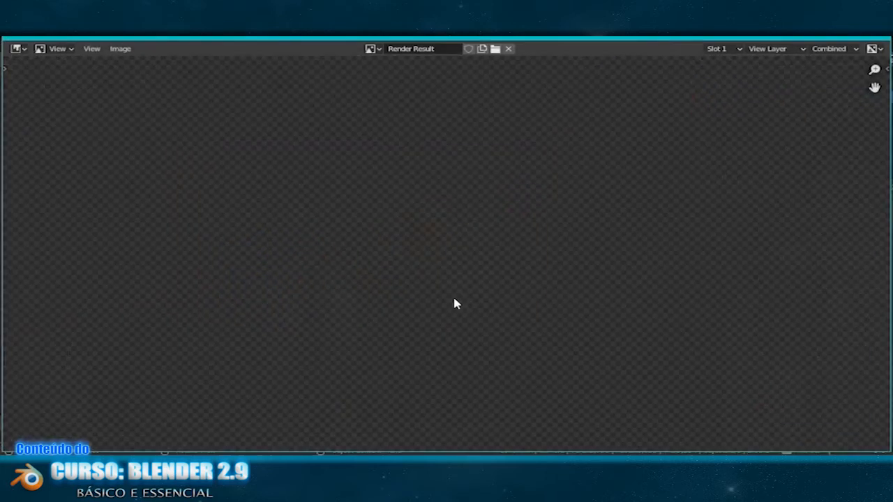
scroll(453, 304, down, 2)
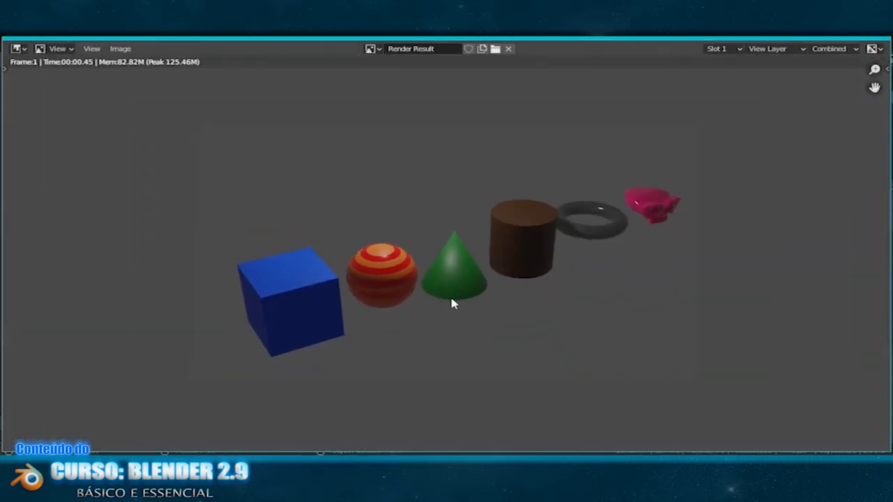
scroll(452, 304, up, 1)
key(F12)
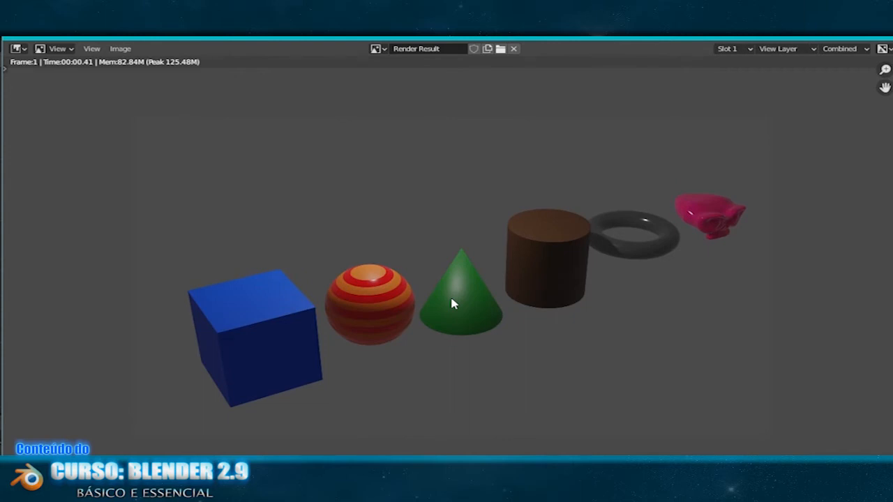
key(Escape)
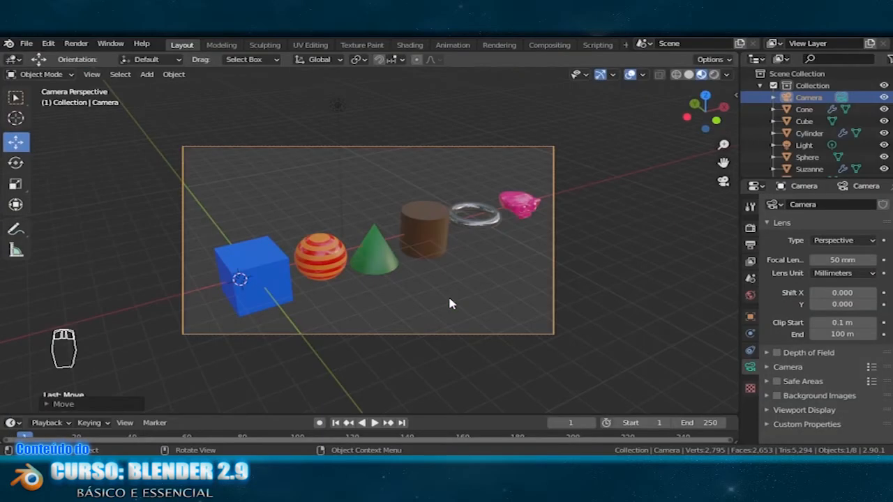
- Undo the camera's last move and its alignment to the view
key(ctrl+z)
key(ctrl+z)
key(ctrl+z)
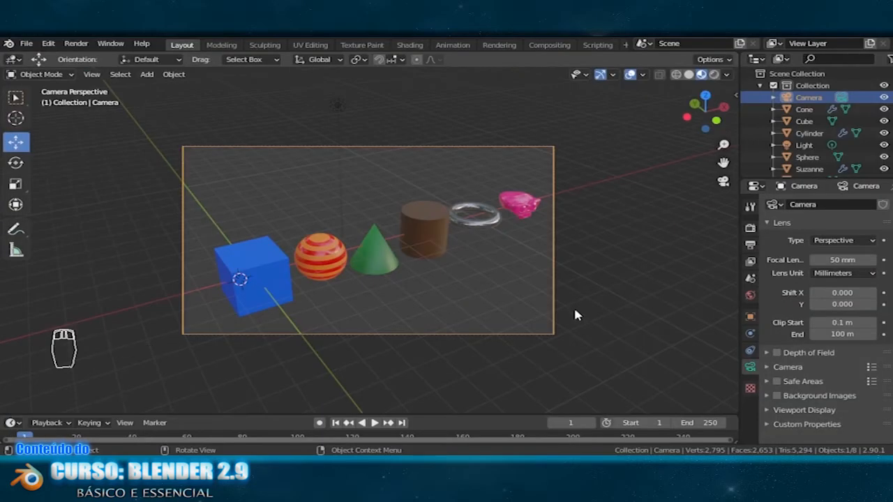
- Leave the camera's view, add a plane mesh to the scene and scale it up into a large floor
middle_drag(369, 360, 430, 350)
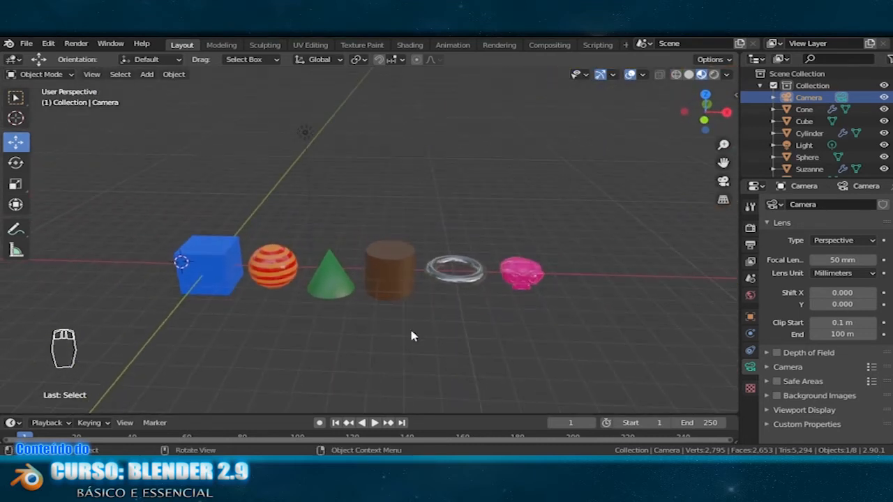
click(50, 76)
click(52, 76)
click(267, 314)
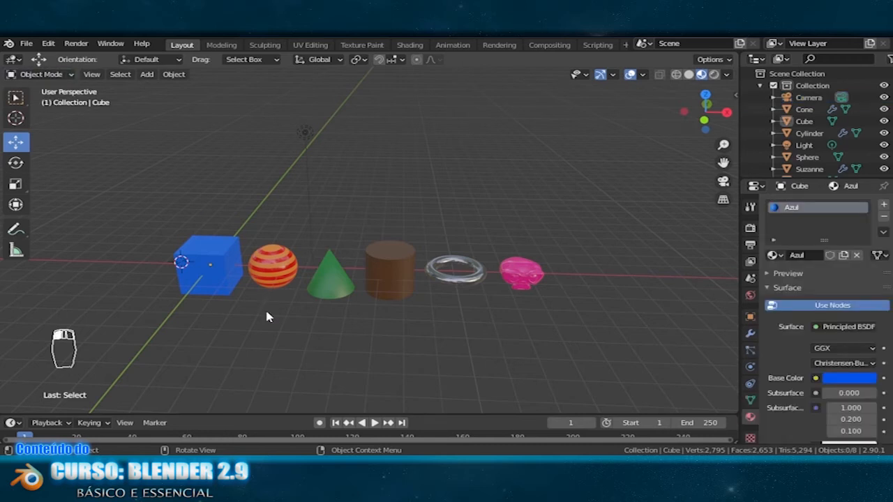
key(shift+a)
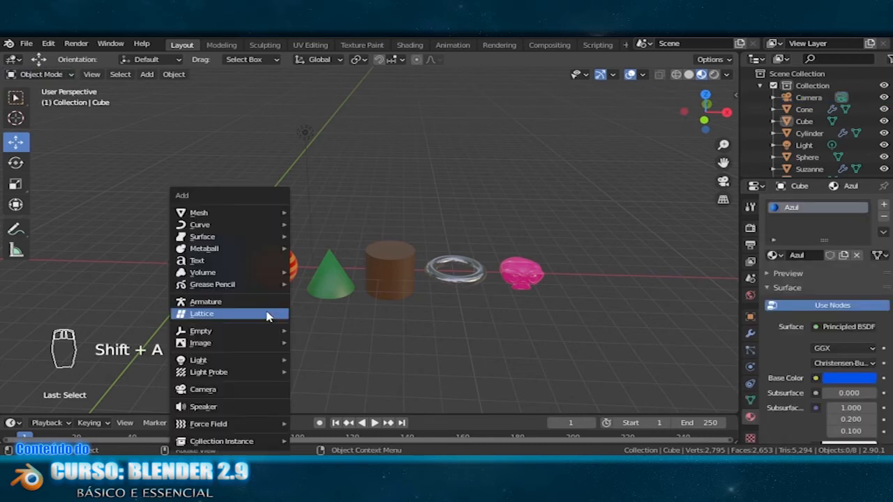
mouse_move(238, 214)
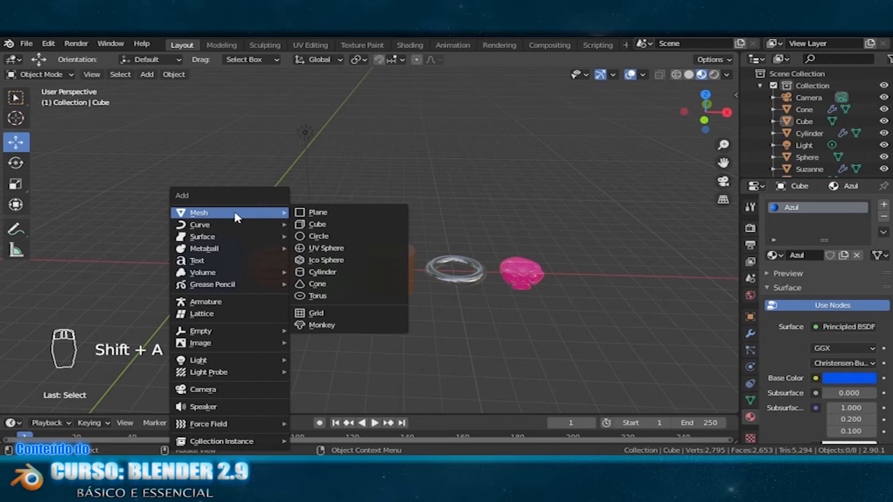
click(318, 213)
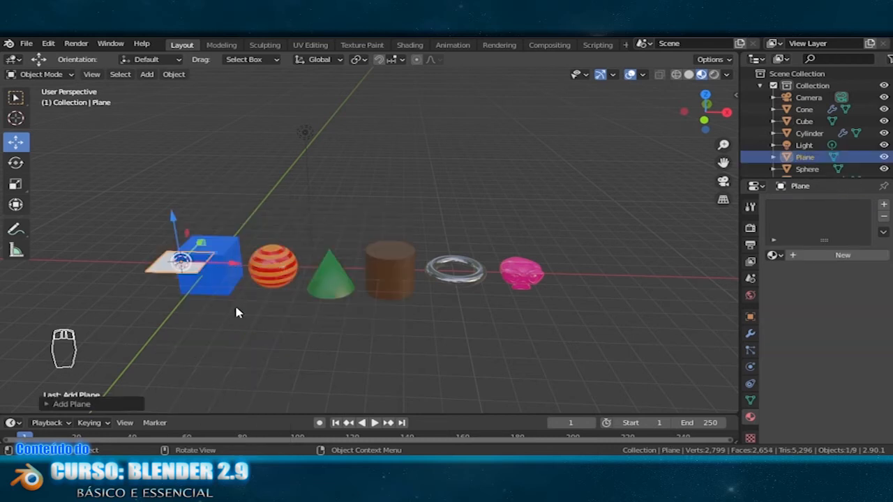
key(s)
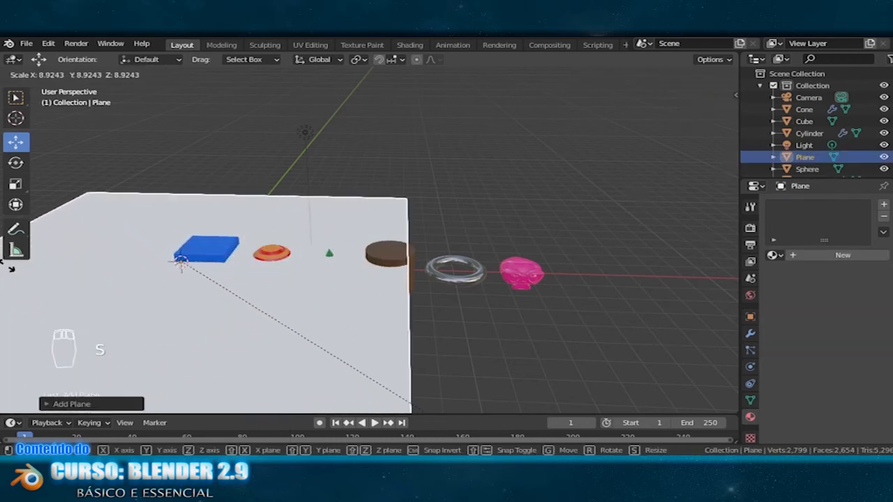
click(721, 248)
- Lower the plane along Z beneath the objects and shift it along X so the whole row sits over it
drag(174, 218, 203, 265)
middle_drag(263, 288, 255, 263)
drag(182, 259, 182, 245)
drag(236, 293, 443, 305)
scroll(443, 305, down, 2)
middle_drag(444, 304, 451, 331)
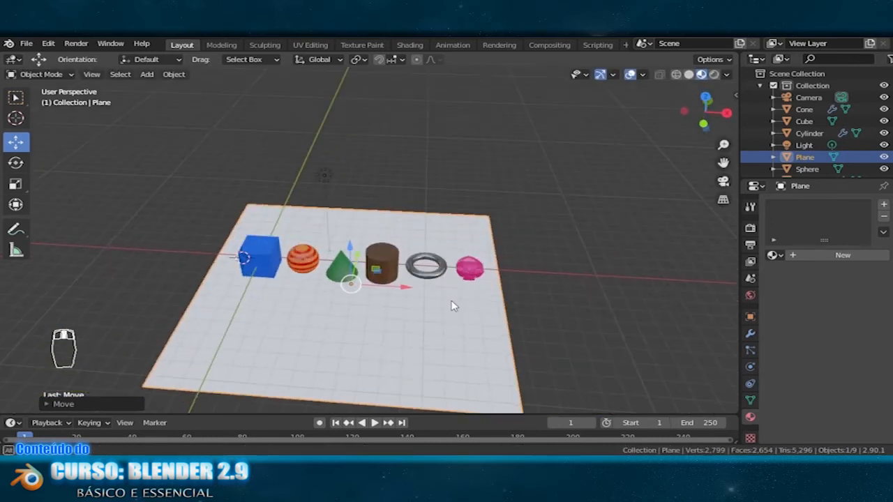
drag(405, 288, 411, 287)
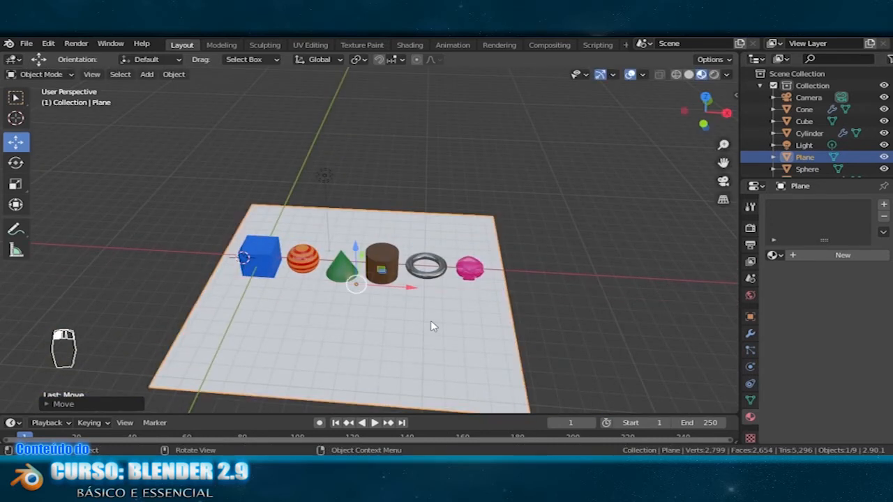
- Stretch the floor plane along X and reposition it so the whole row of objects sits within it
key(s)
key(x)
click(450, 358)
middle_drag(450, 357, 453, 314)
key(g)
click(406, 265)
middle_drag(407, 265, 386, 315)
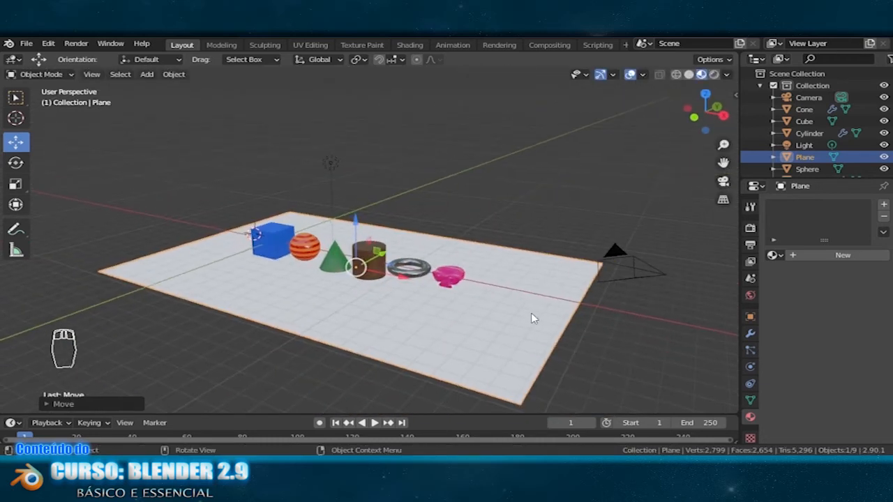
- Create a material named Piso on the floor plane and darken its base colour to a value of 0.400
click(843, 254)
double_click(798, 207)
text(Piso)
key(Return)
click(844, 378)
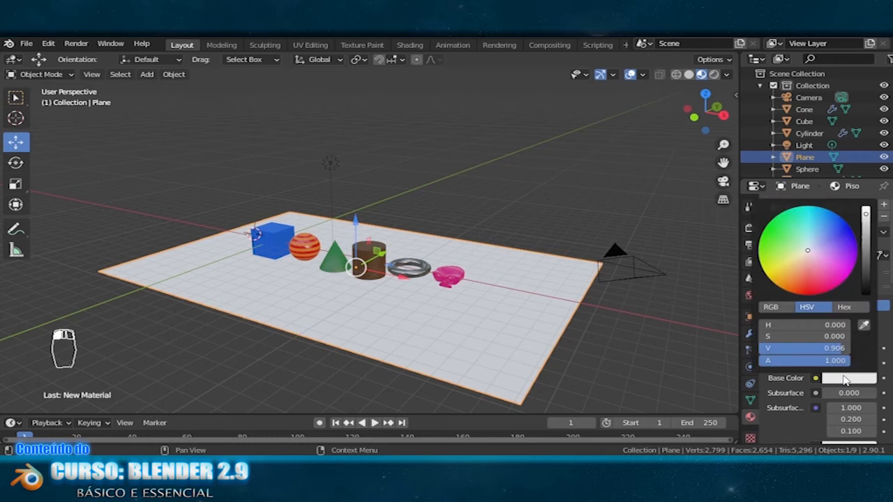
click(867, 254)
mouse_move(867, 254)
mouse_down()
mouse_move(867, 266)
mouse_move(867, 258)
mouse_up()
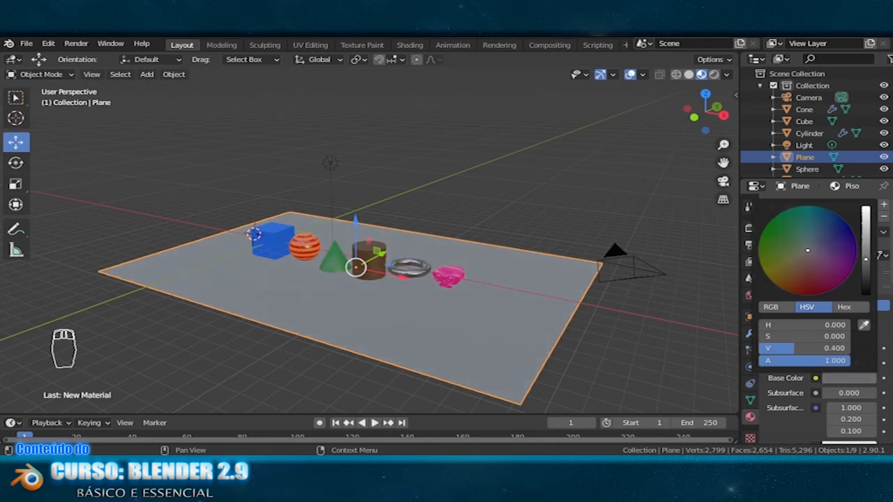
- Set the floor material's specular to 0.596 and its roughness to 0.139
scroll(787, 414, down, 1)
scroll(787, 414, down, 5)
drag(845, 336, 850, 337)
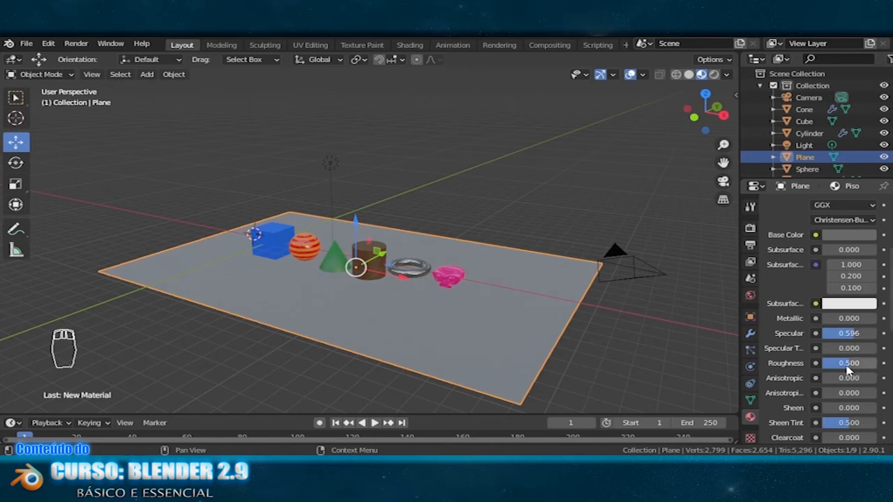
drag(849, 363, 829, 363)
middle_drag(339, 293, 335, 261)
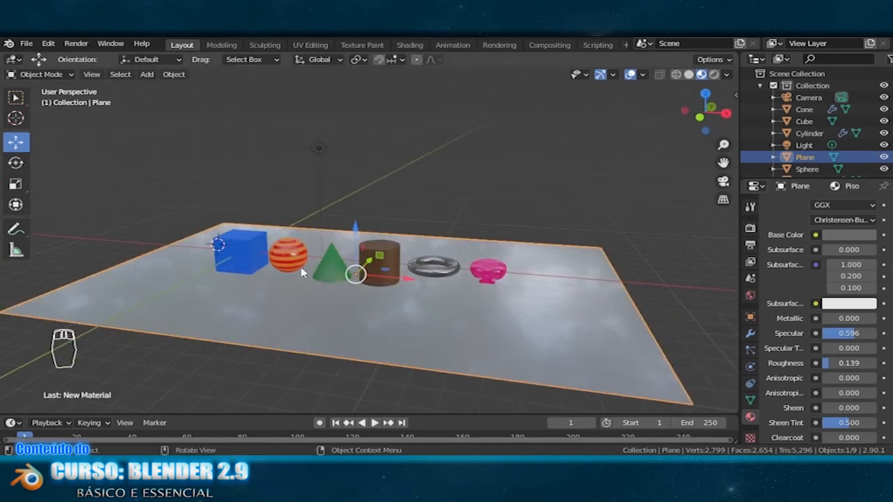
- Move the floor plane down along Z, clear of the objects' undersides
click(270, 272)
key(g)
key(z)
click(333, 303)
middle_drag(333, 303, 351, 73)
- Enable snapping and set the snap target to Face
click(379, 59)
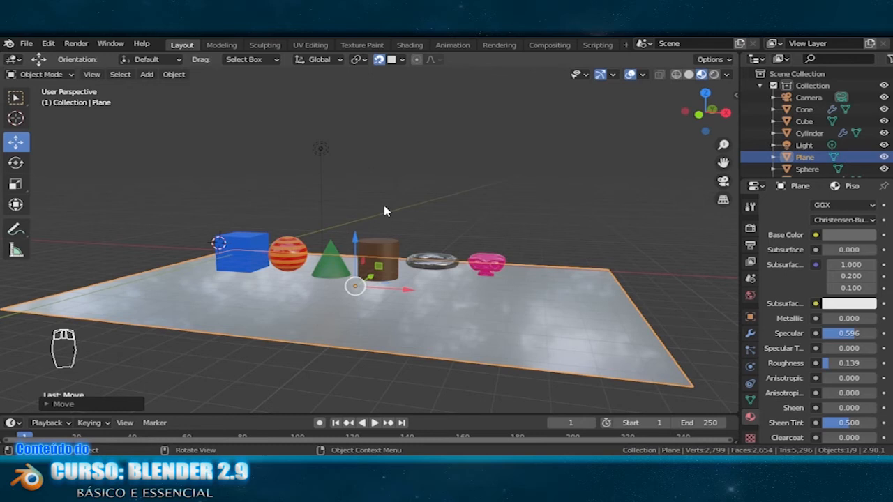
click(402, 60)
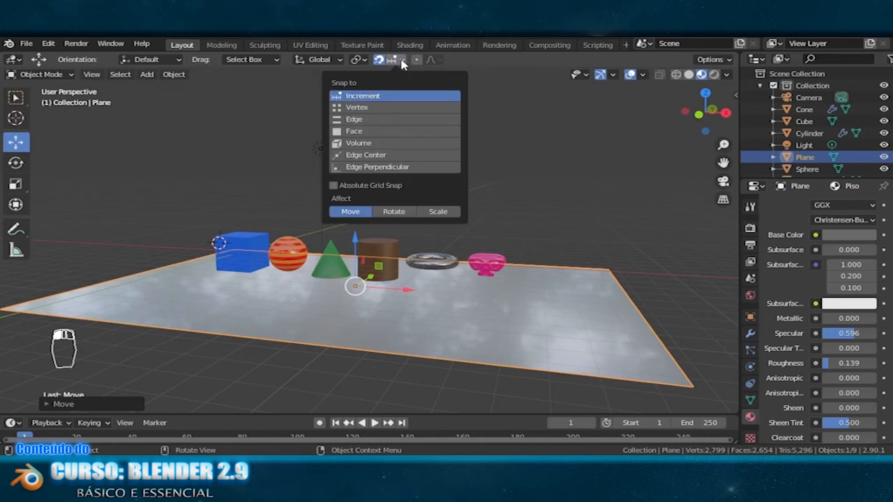
click(362, 132)
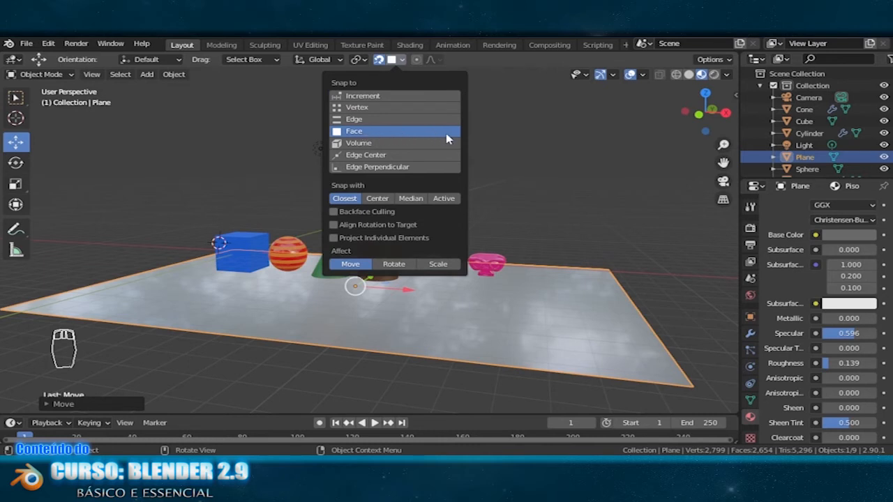
- Select the cube, sphere, cone, cylinder, torus and monkey head together and shift them along Z onto the floor plane
click(241, 248)
shift+click(286, 254)
shift+click(328, 262)
shift+click(377, 259)
shift+click(419, 267)
shift+click(487, 265)
middle_drag(466, 309, 487, 290)
drag(363, 220, 359, 193)
middle_drag(359, 193, 420, 205)
drag(351, 202, 352, 228)
middle_drag(476, 202, 523, 165)
middle_drag(462, 193, 476, 125)
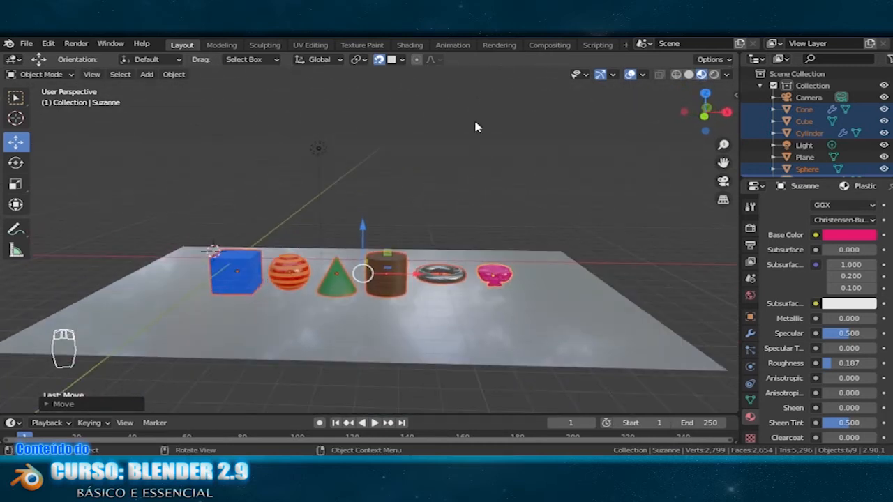
- Turn off snapping and deselect all objects
click(378, 59)
middle_drag(424, 179, 385, 182)
middle_drag(365, 323, 392, 338)
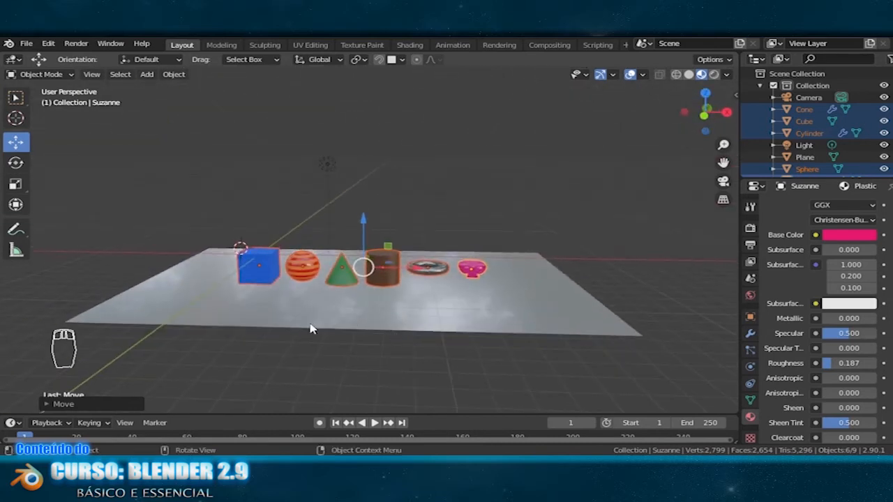
click(293, 361)
middle_drag(370, 204, 448, 188)
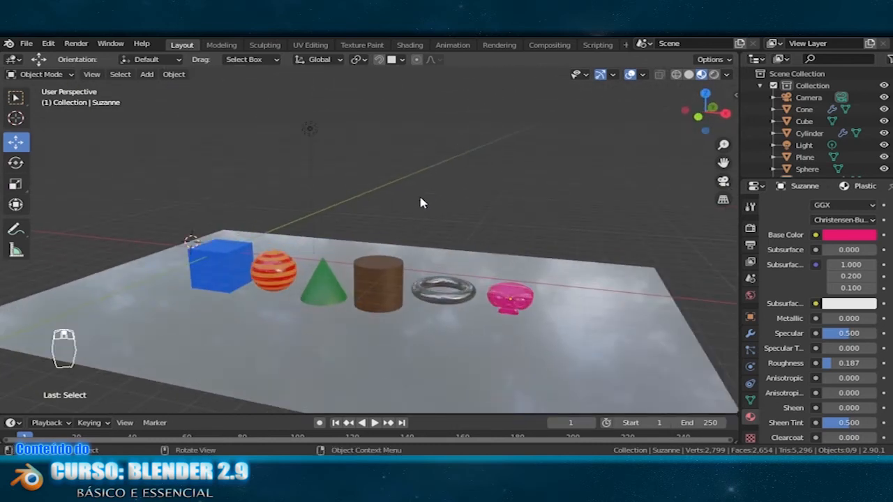
middle_drag(614, 334, 391, 228)
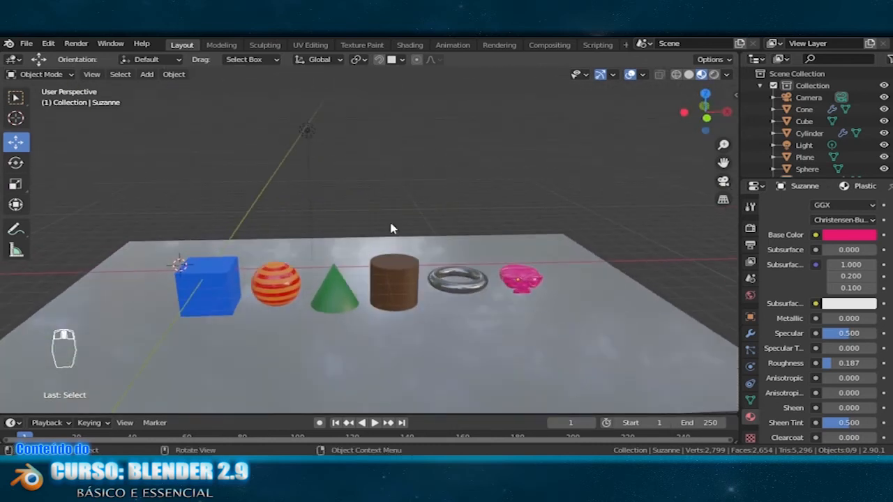
- Change the scene's light to a Sun and set its strength to 5
click(307, 131)
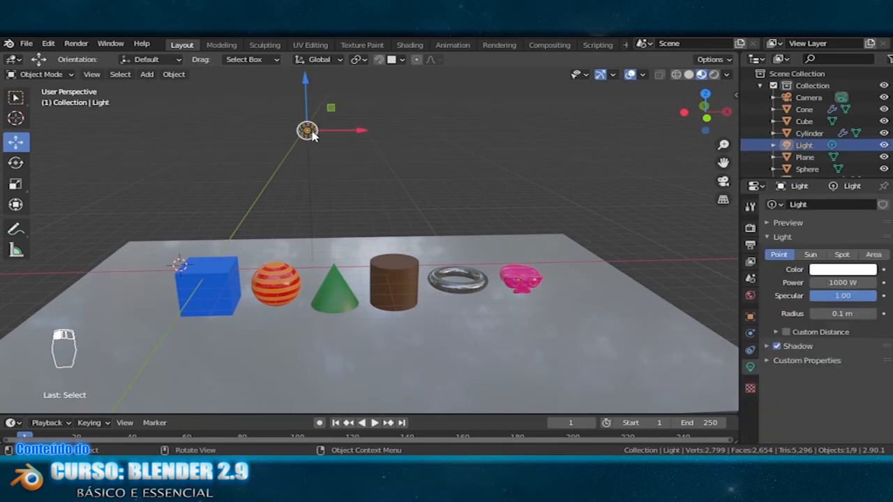
click(808, 149)
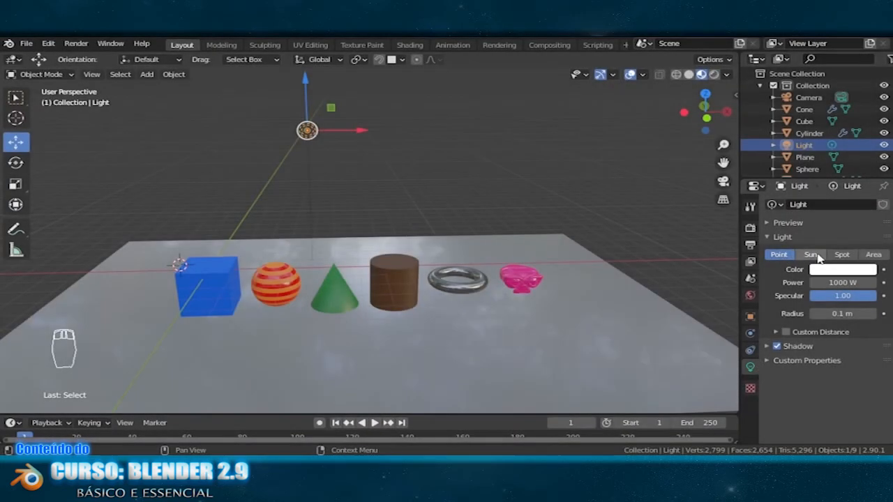
click(816, 256)
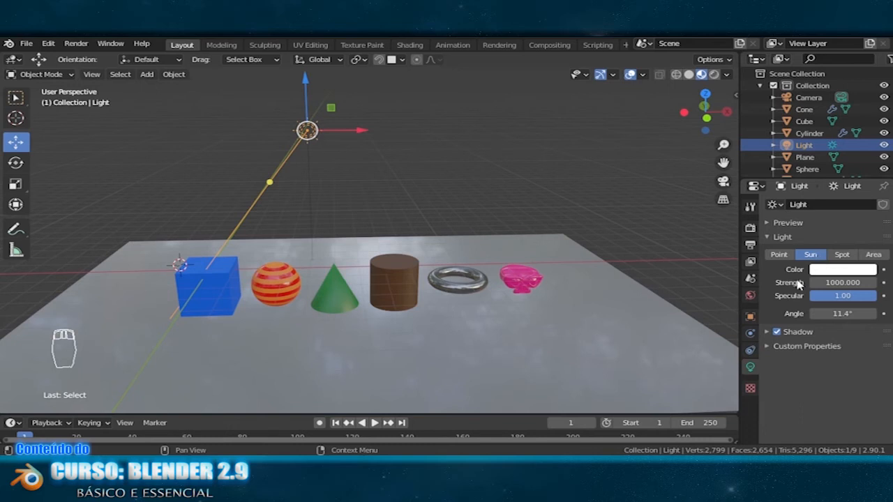
click(846, 283)
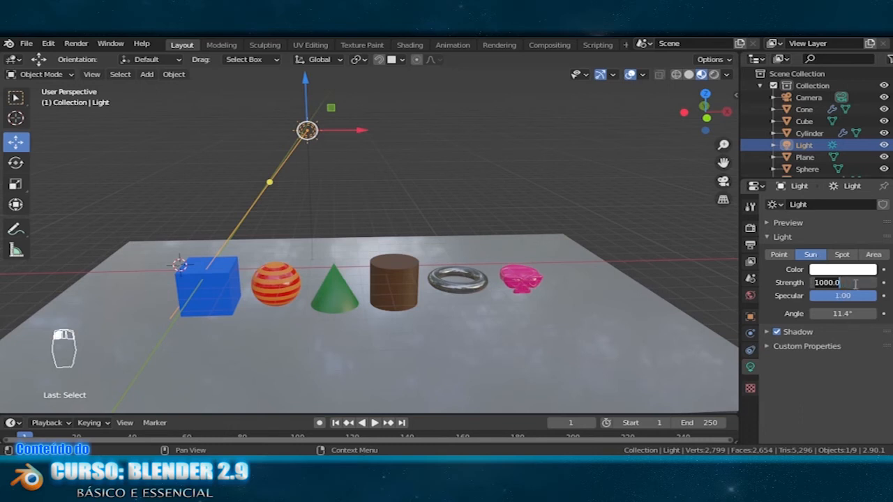
text(5)
key(Return)
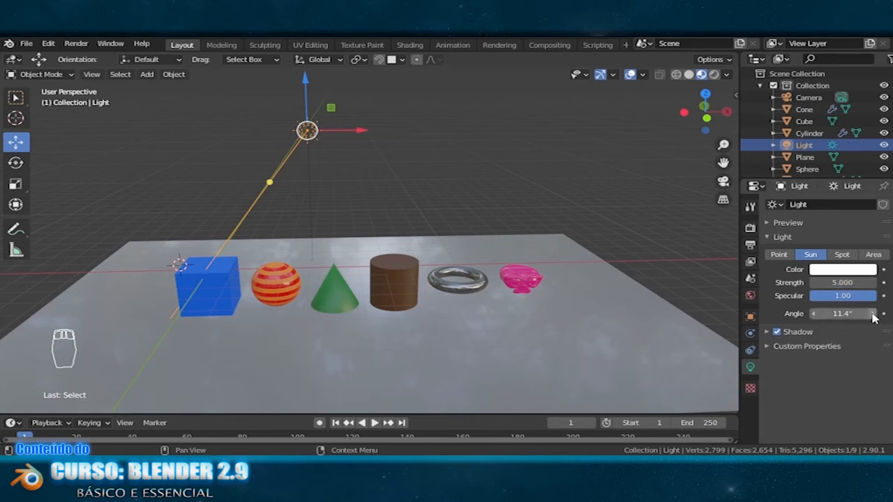
- Move the sun light along X towards the monkey head and scale the floor plane up by about 1.32
drag(362, 129, 572, 166)
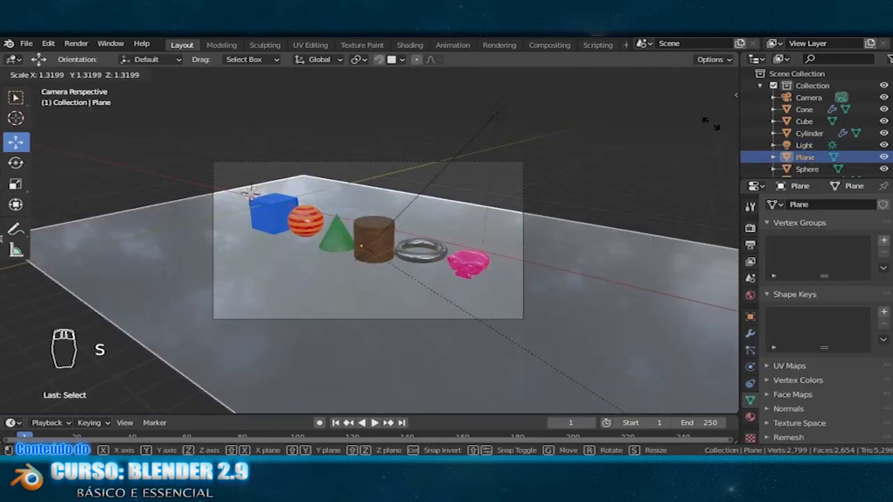
key(Return)
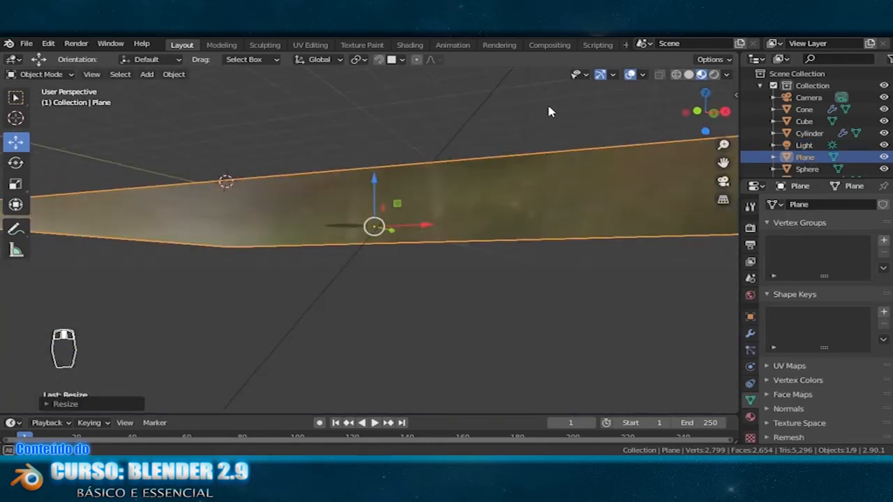
middle_drag(548, 107, 527, 144)
- Render the camera's view, inspect the objects' shadows on the floor and close the render result
key(F12)
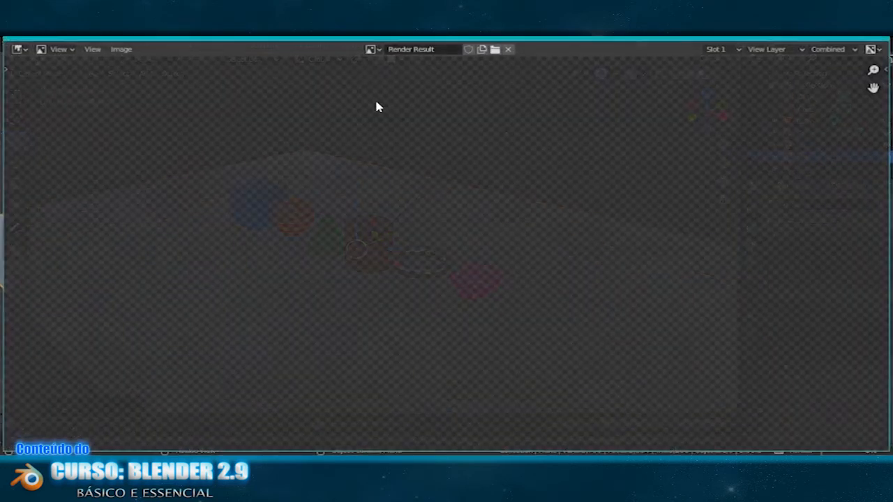
scroll(528, 202, down, 2)
scroll(528, 205, up, 1)
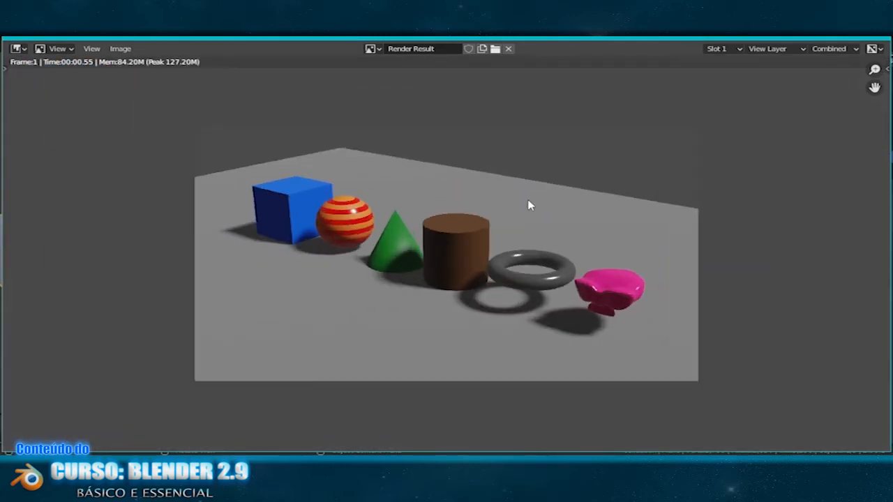
middle_drag(576, 275, 532, 260)
key(Escape)
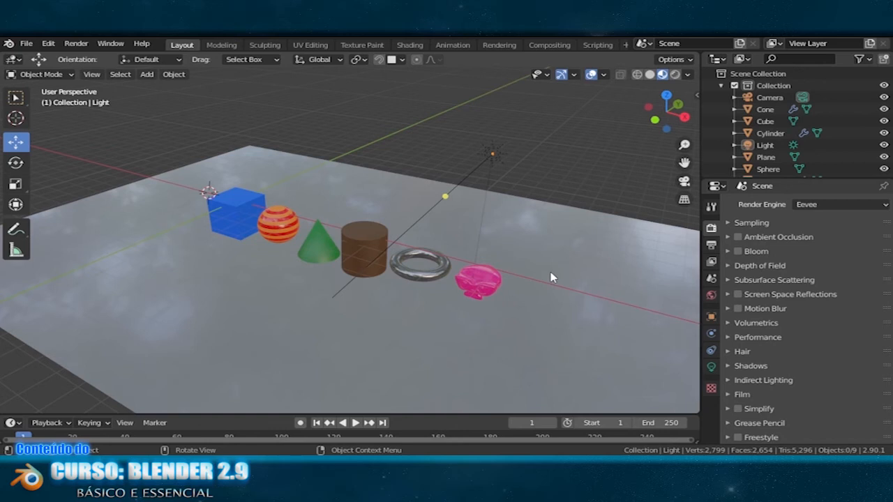
- Render the scene again, examine the lighting and colours, and close the image
middle_drag(517, 318, 537, 235)
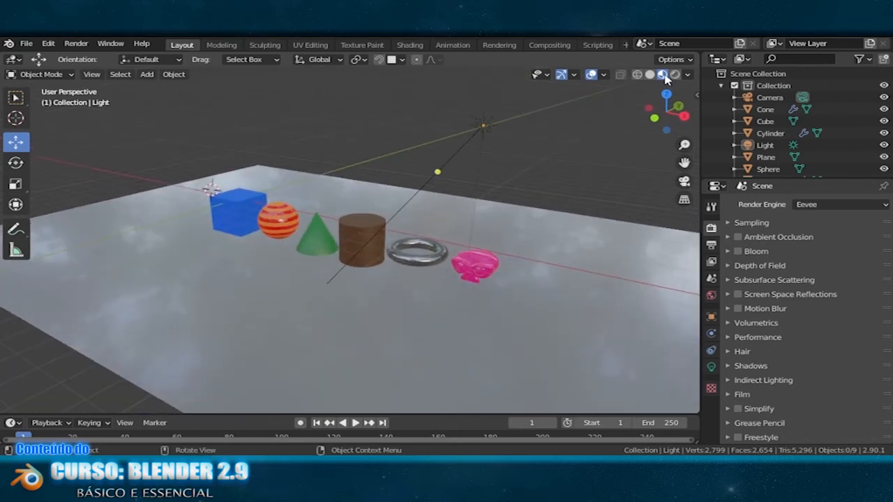
key(F12)
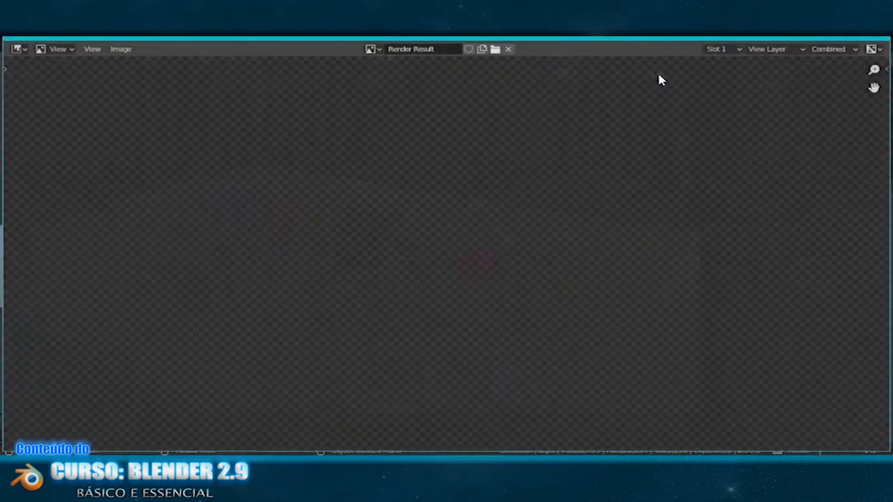
scroll(660, 226, down, 3)
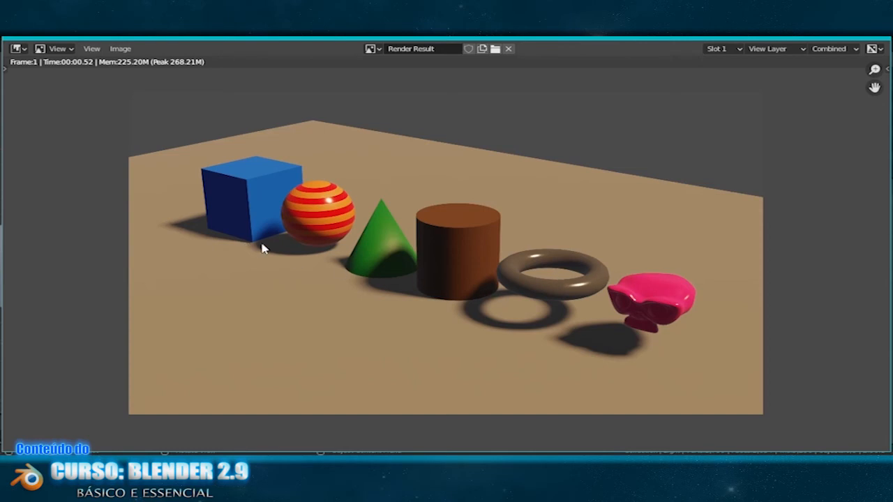
key(Escape)
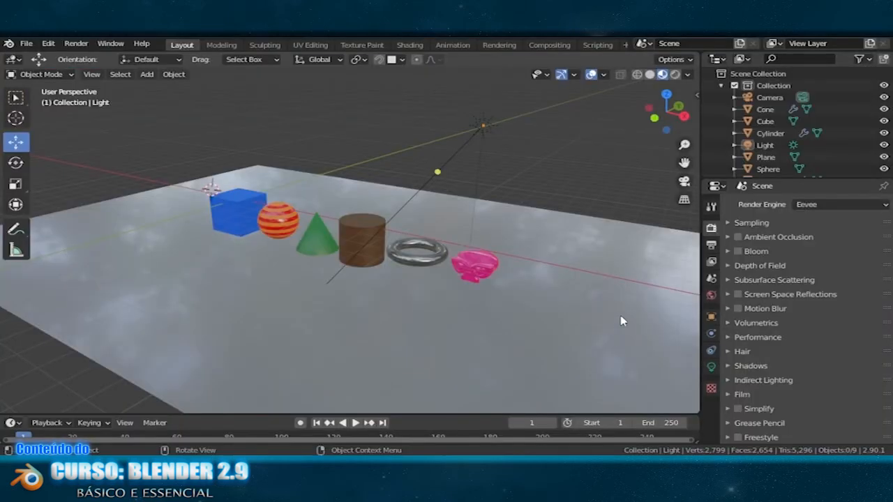
- Switch the viewport to rendered shading, enable nodes for the World and set its surface to Background
click(675, 74)
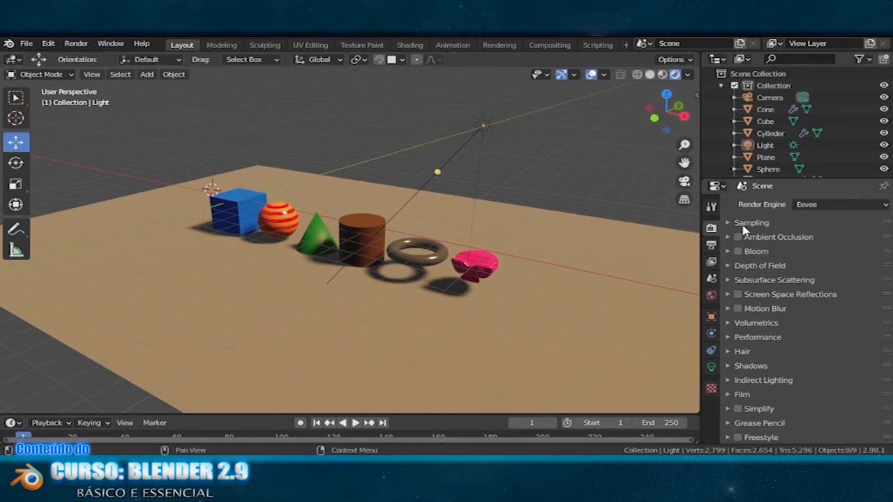
click(711, 296)
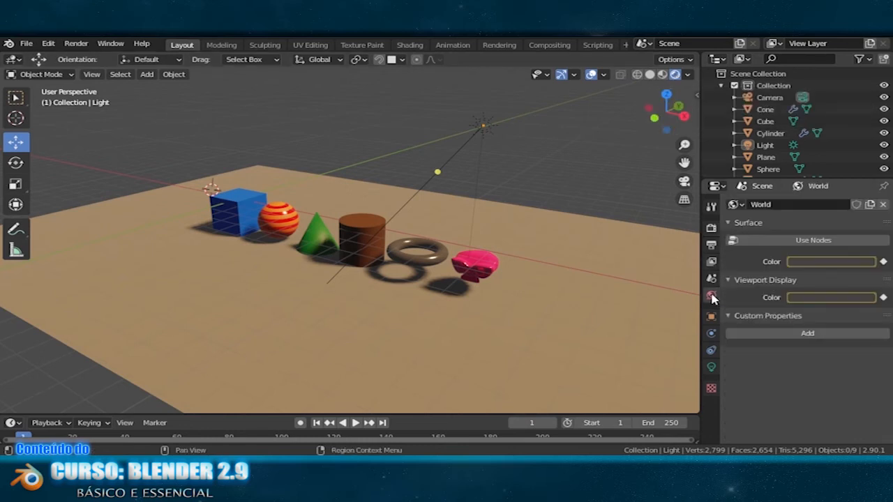
click(751, 242)
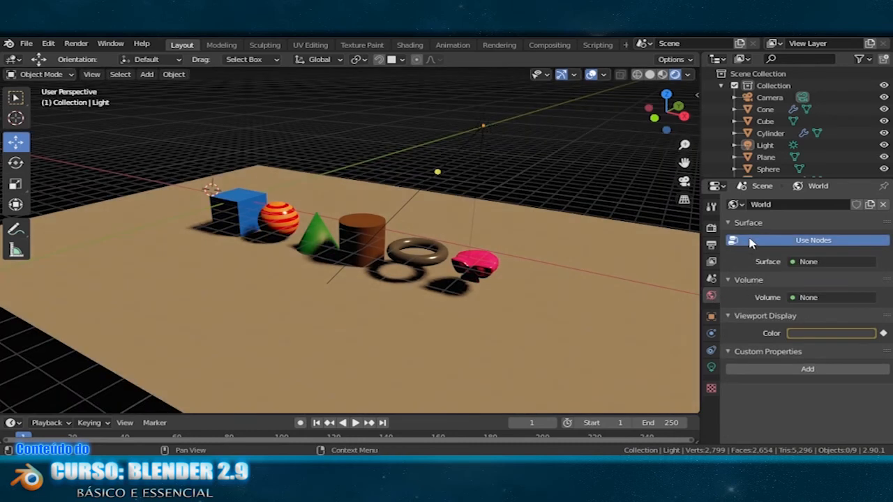
click(825, 263)
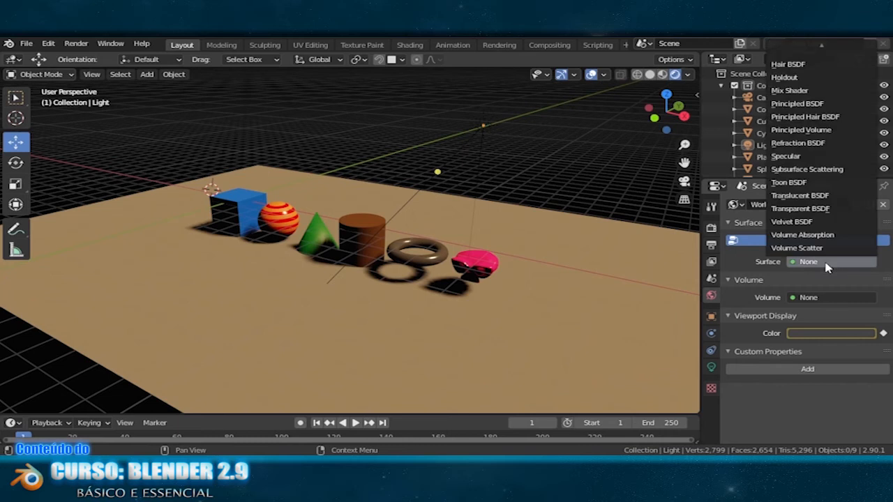
mouse_move(812, 44)
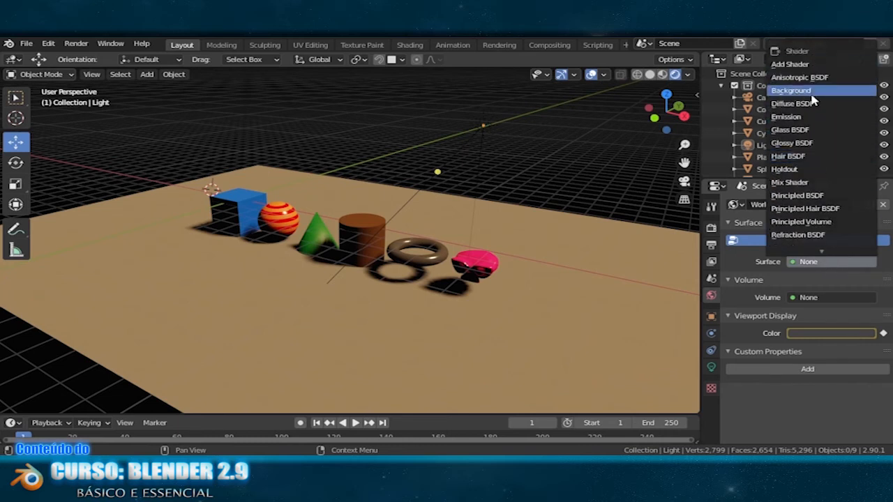
click(824, 94)
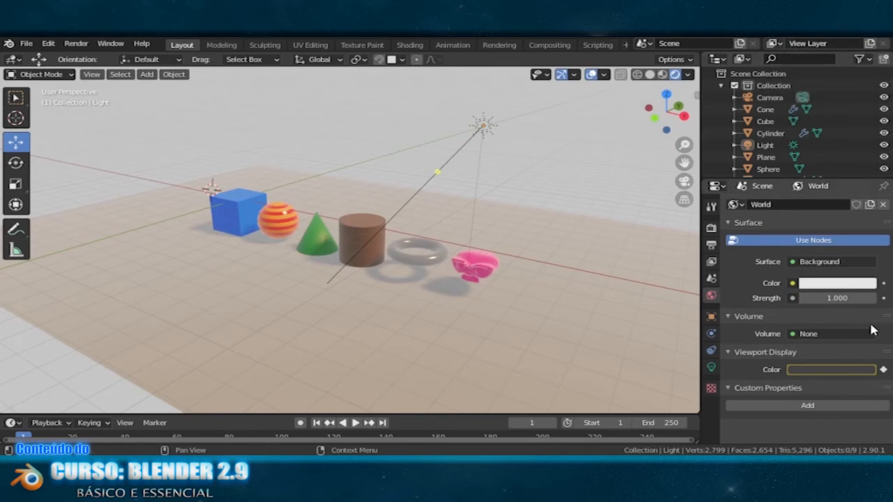
- Assign an Environment Texture to the World's background color and load mine.hdr from the HDR folder
click(793, 284)
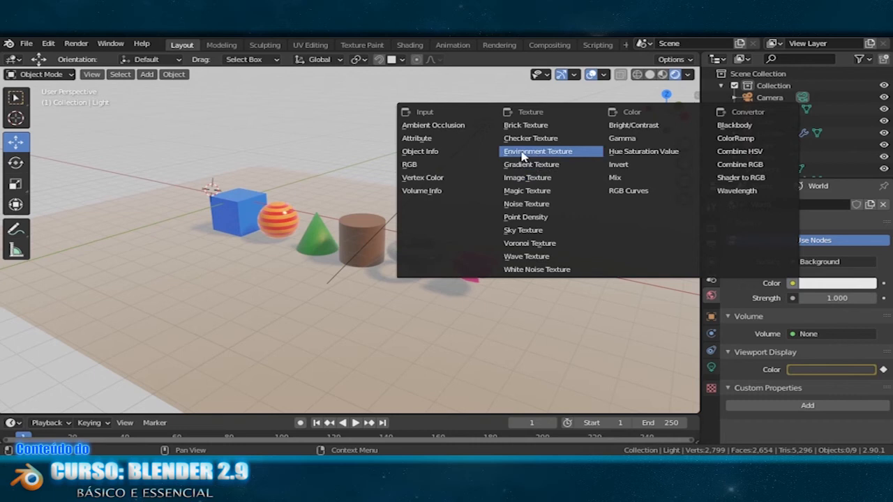
click(569, 154)
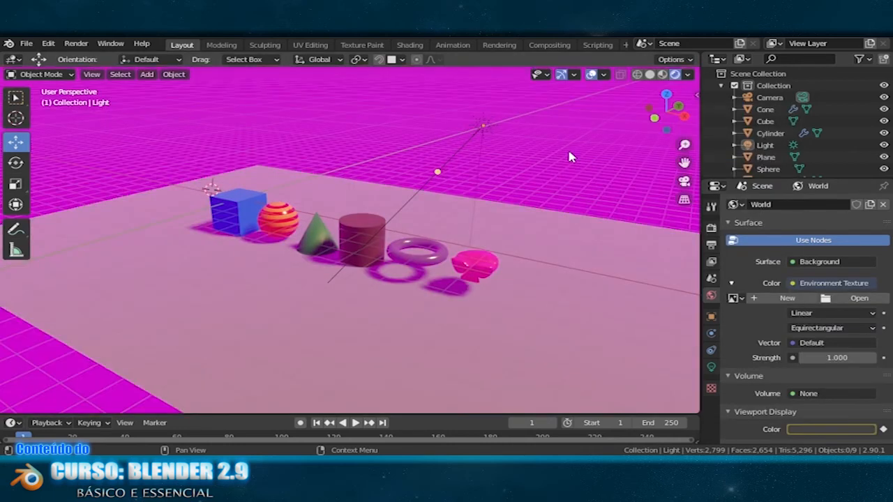
click(859, 298)
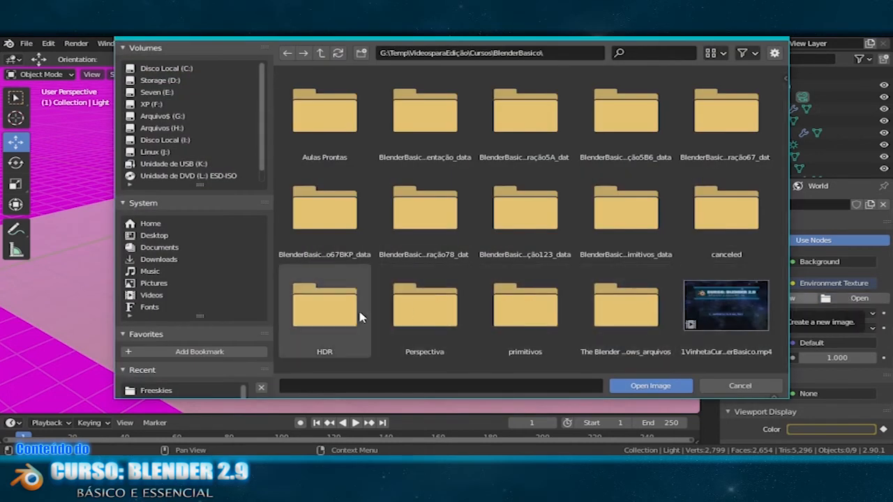
double_click(331, 313)
click(321, 137)
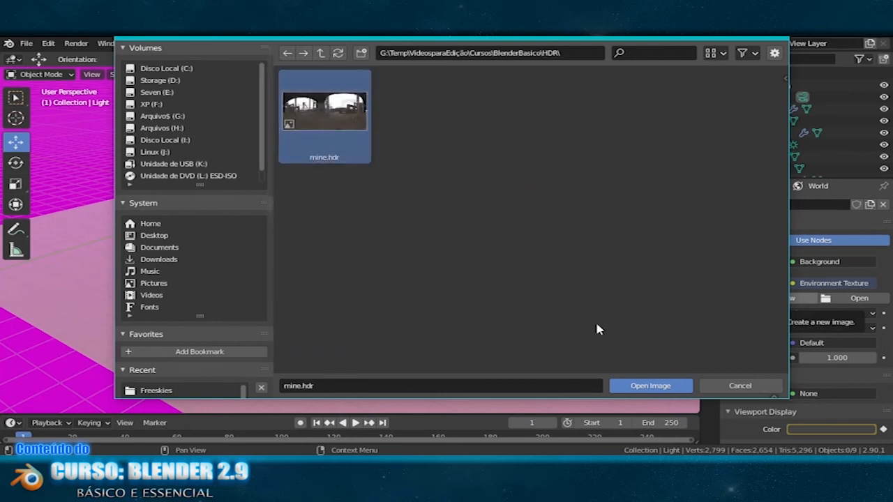
click(648, 388)
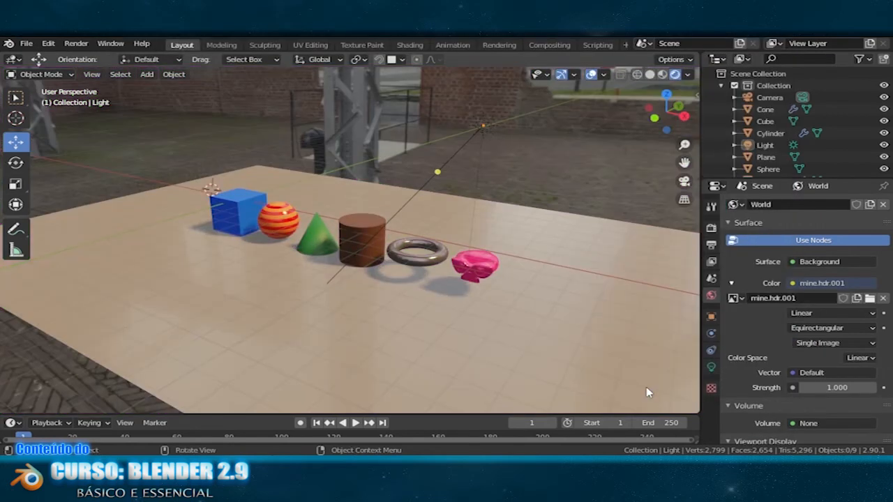
- Set the World background's strength to 1.5 after trying stronger lighting from the environment image
middle_drag(576, 322, 443, 295)
scroll(481, 311, down, 4)
scroll(443, 290, up, 5)
middle_drag(494, 305, 466, 298)
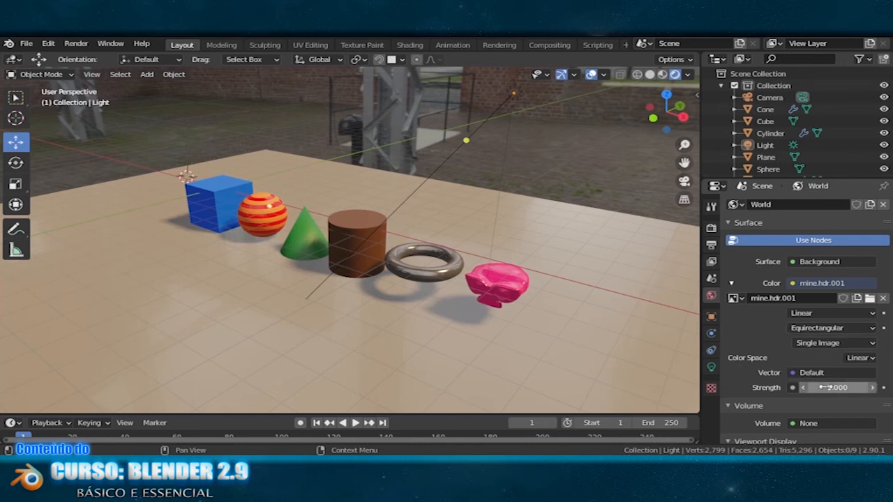
mouse_move(827, 387)
mouse_down()
mouse_move(886, 387)
mouse_move(830, 387)
mouse_move(840, 387)
mouse_up()
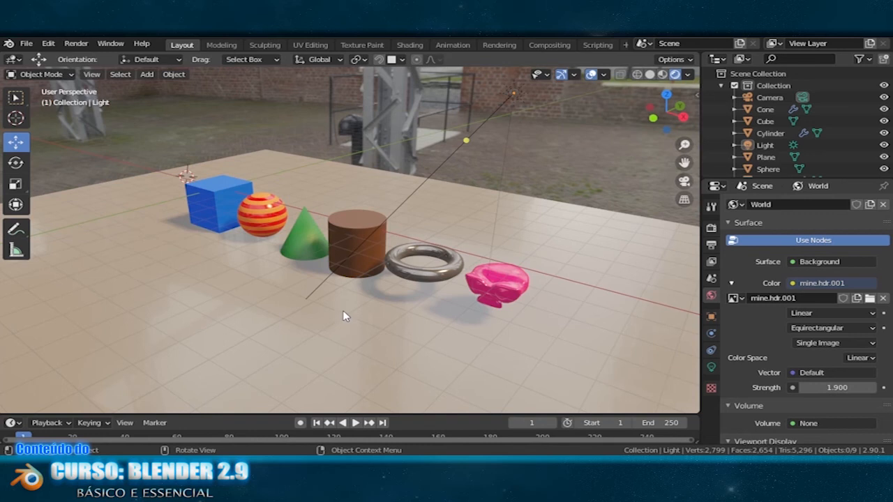
click(834, 388)
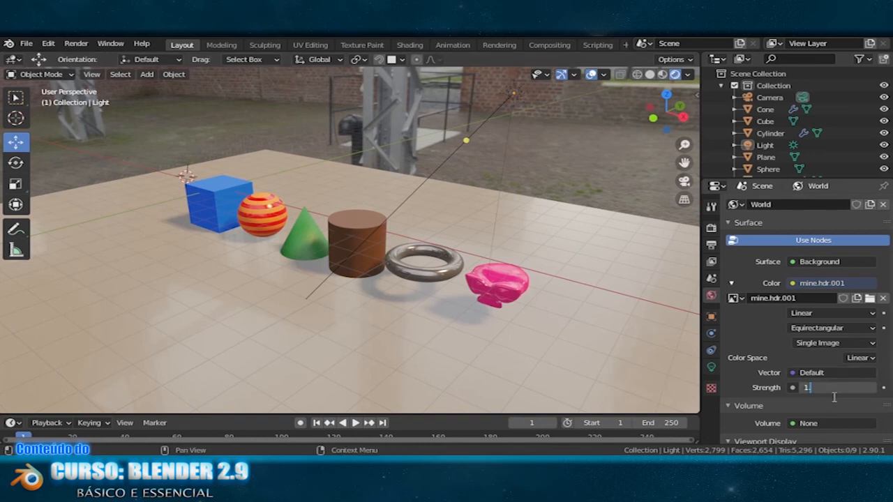
key(Return)
- Enable Ambient Occlusion in the Eevee render settings and set its distance to 1.5 m
middle_drag(628, 328, 540, 334)
scroll(540, 334, up, 6)
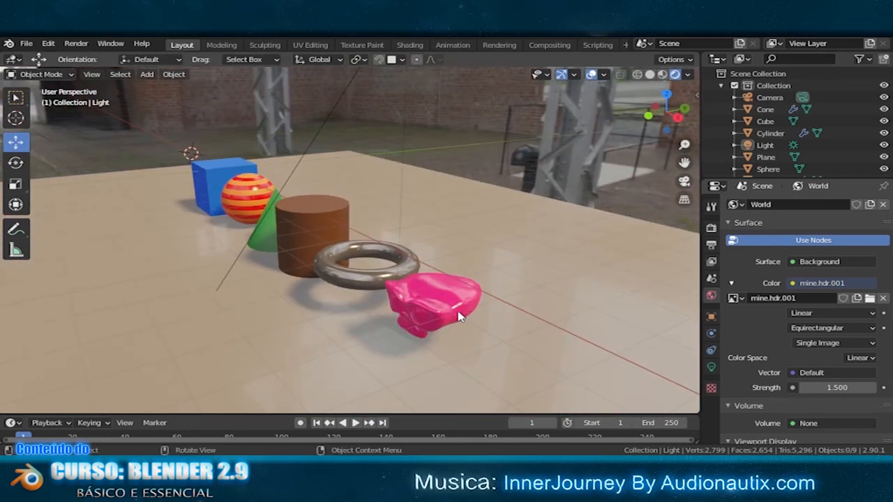
middle_drag(481, 310, 516, 221)
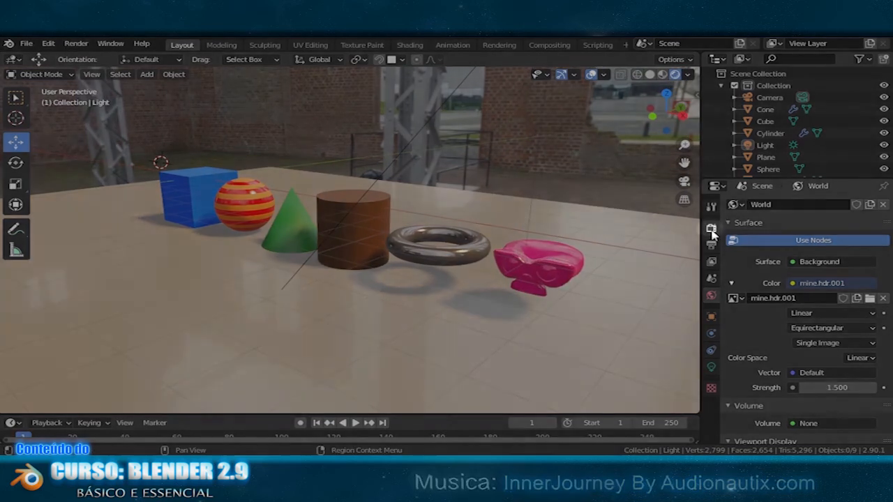
click(712, 231)
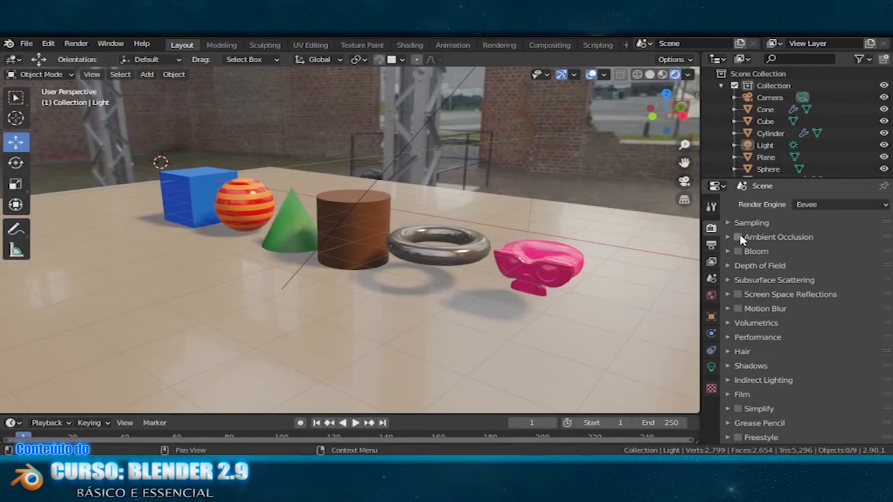
click(739, 238)
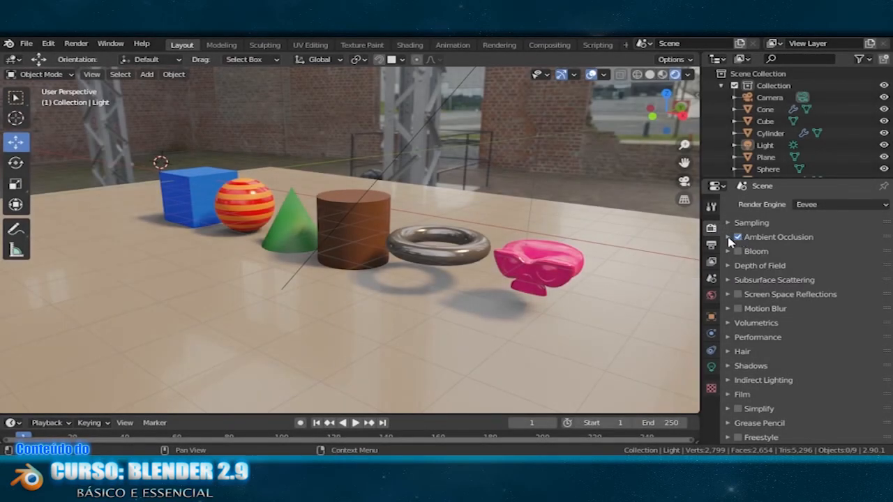
click(728, 237)
mouse_move(830, 255)
mouse_down()
mouse_move(802, 255)
mouse_move(836, 254)
mouse_move(817, 254)
mouse_up()
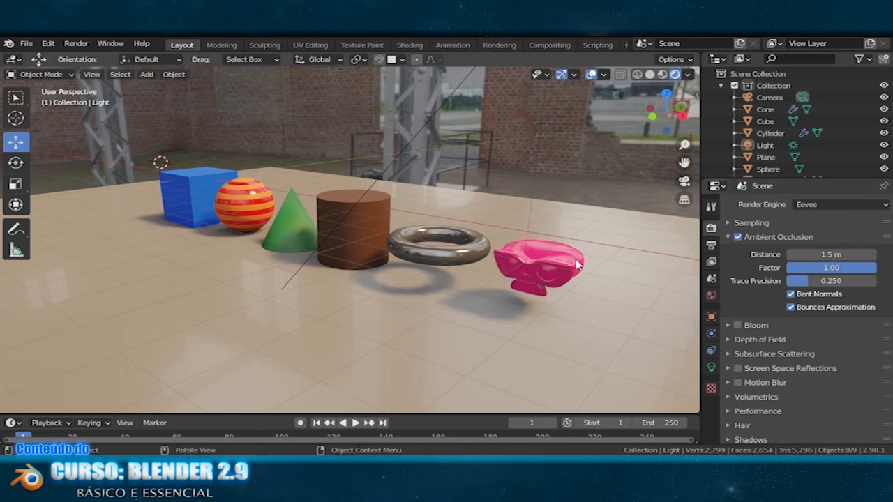
- Switch Bloom on and off to compare its glow on the objects, leaving it enabled
click(738, 325)
mouse_move(554, 309)
middle_down()
mouse_move(593, 316)
mouse_move(550, 318)
mouse_move(559, 307)
middle_up()
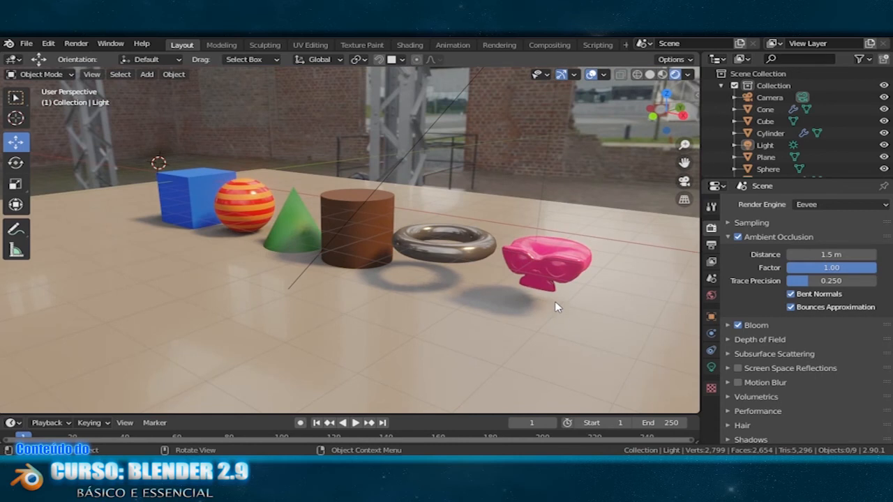
scroll(556, 303, up, 2)
click(738, 325)
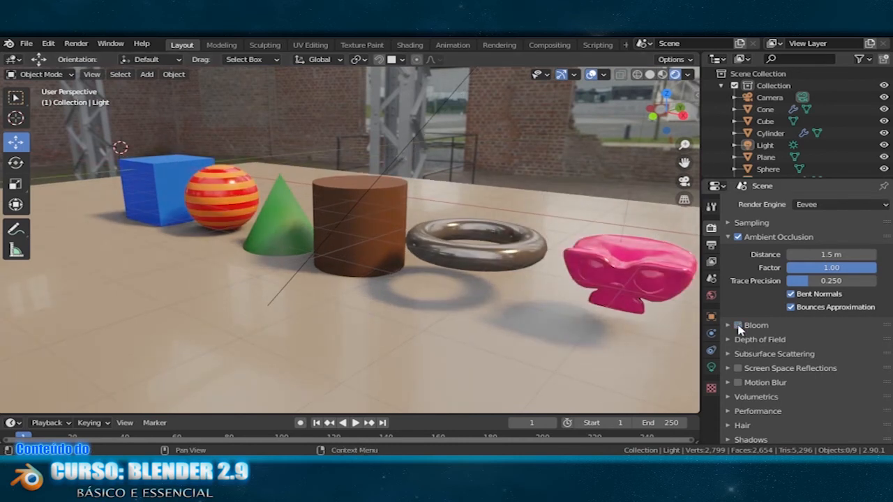
click(738, 326)
click(738, 326)
click(739, 326)
click(739, 326)
click(739, 326)
scroll(619, 309, down, 4)
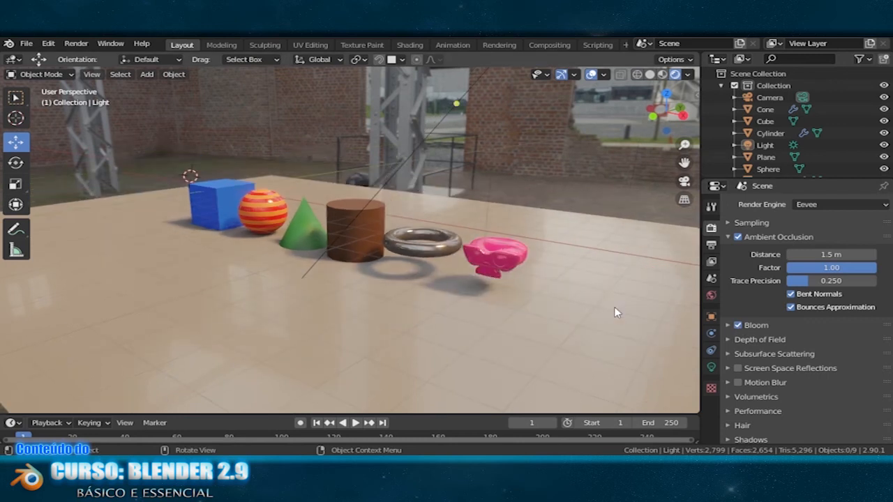
scroll(616, 313, up, 2)
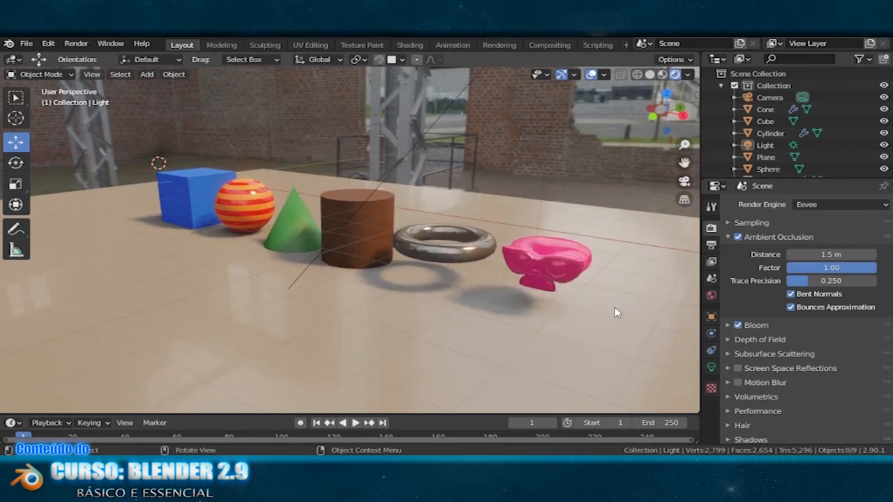
- Enable Screen Space Reflections and bake the scene's indirect lighting
click(738, 369)
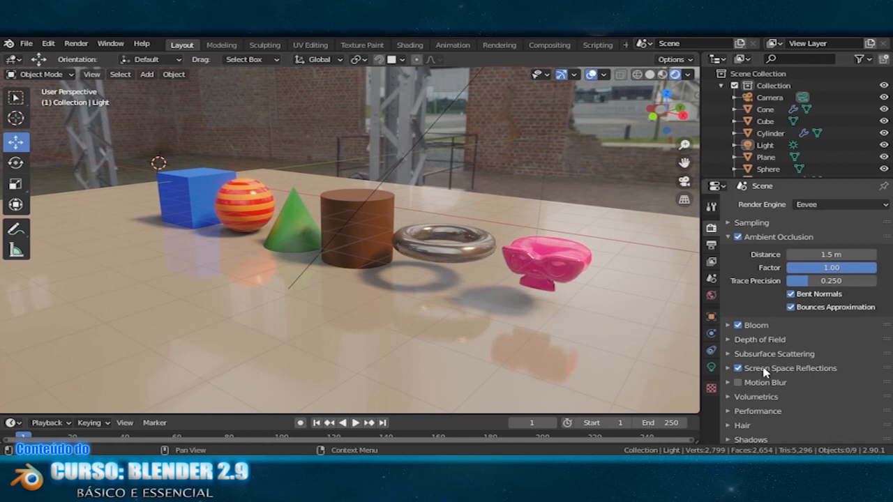
scroll(764, 371, down, 2)
scroll(764, 371, down, 1)
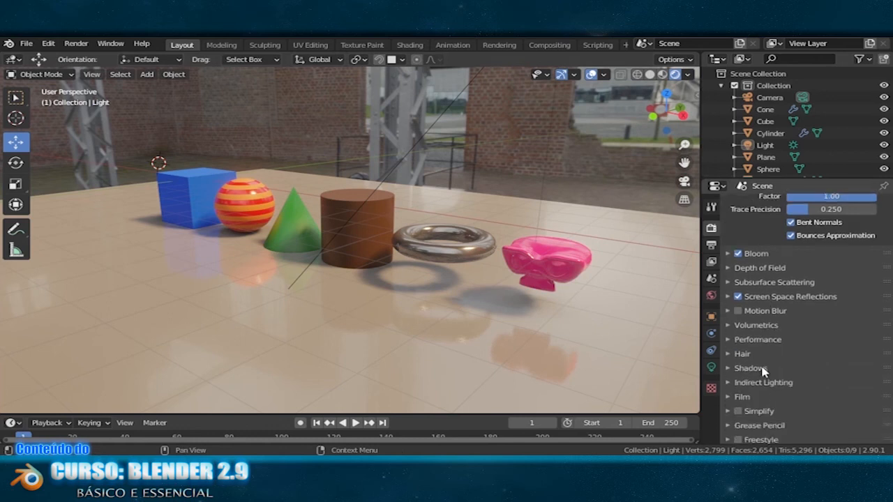
click(729, 384)
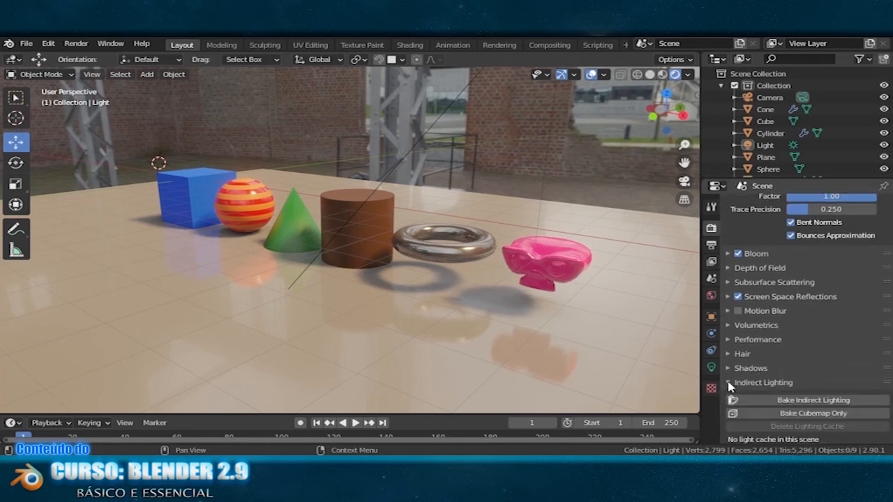
scroll(790, 364, down, 4)
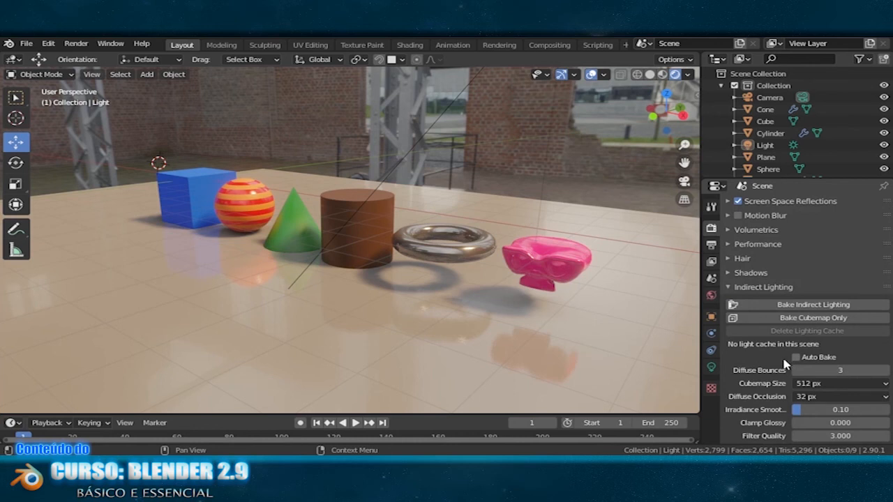
click(824, 308)
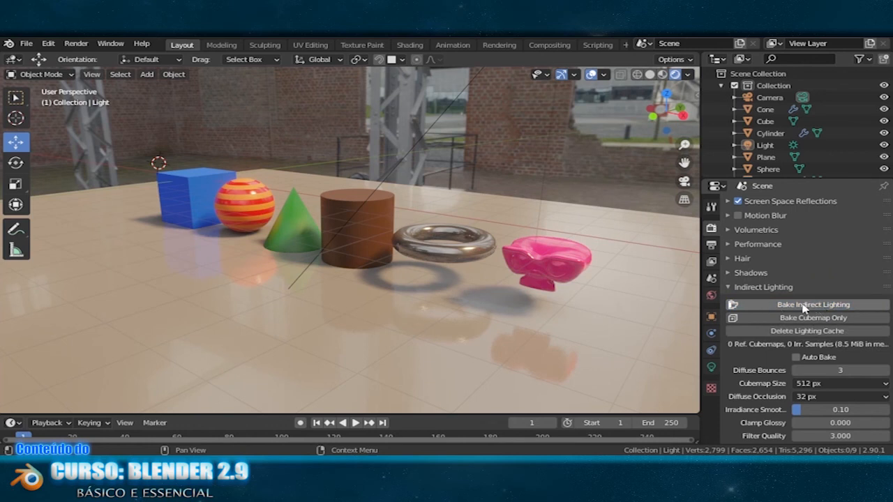
- Disable the World's nodes and render the camera's view to inspect the reflections, closing the image when done
click(712, 296)
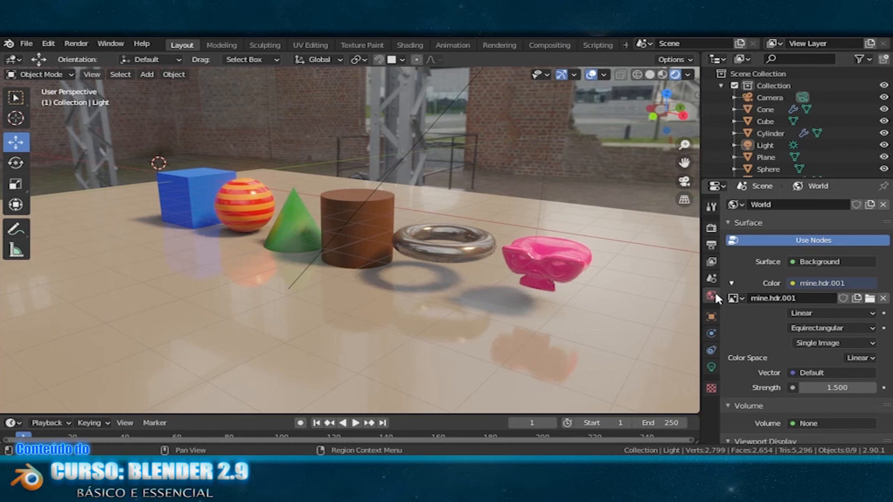
click(787, 243)
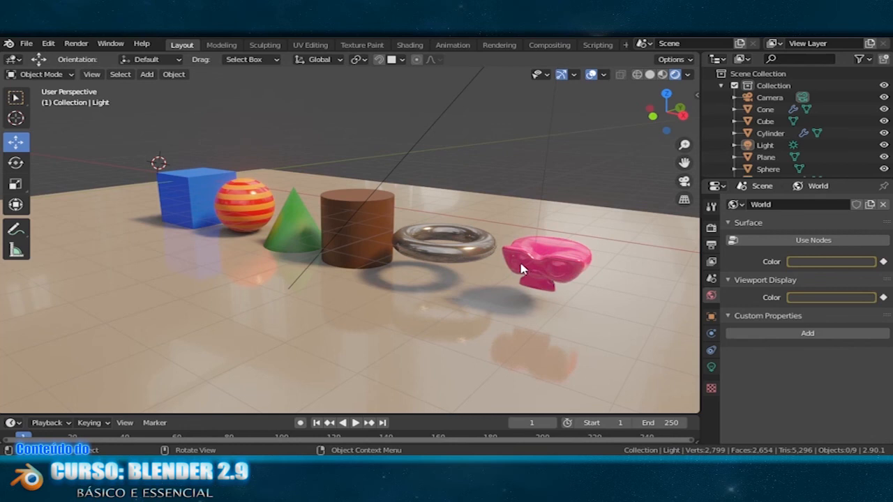
key(F12)
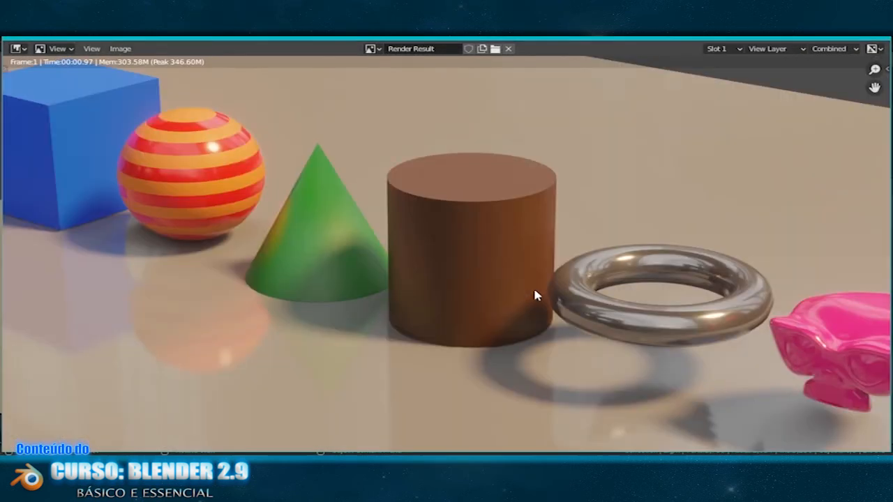
scroll(536, 295, down, 3)
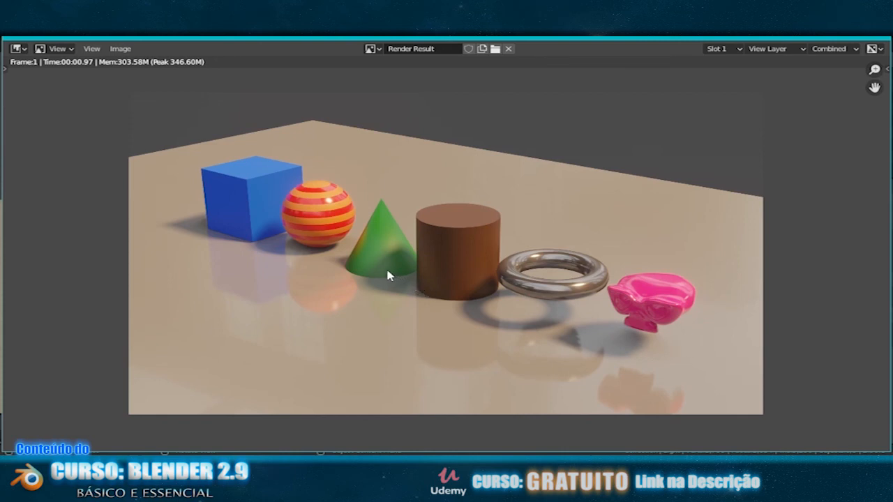
key(Escape)
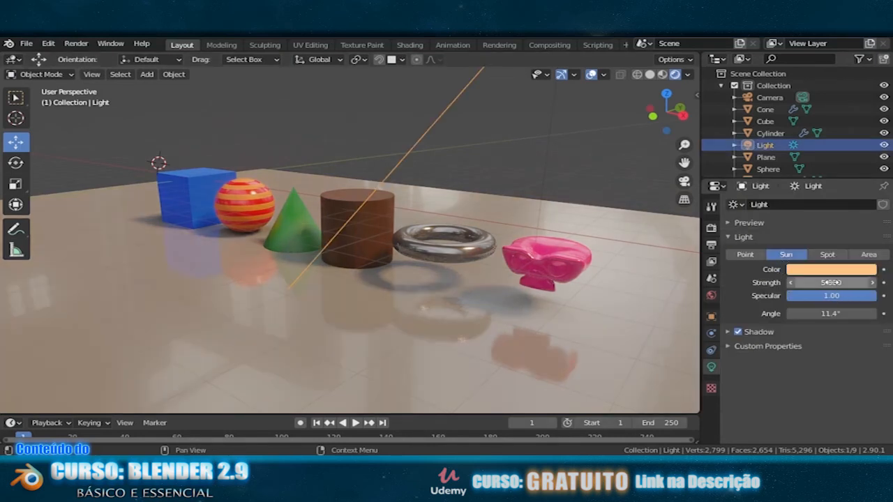
- Set the sun light's strength to 10 and expand its shadow settings
click(831, 283)
text(10)
key(Return)
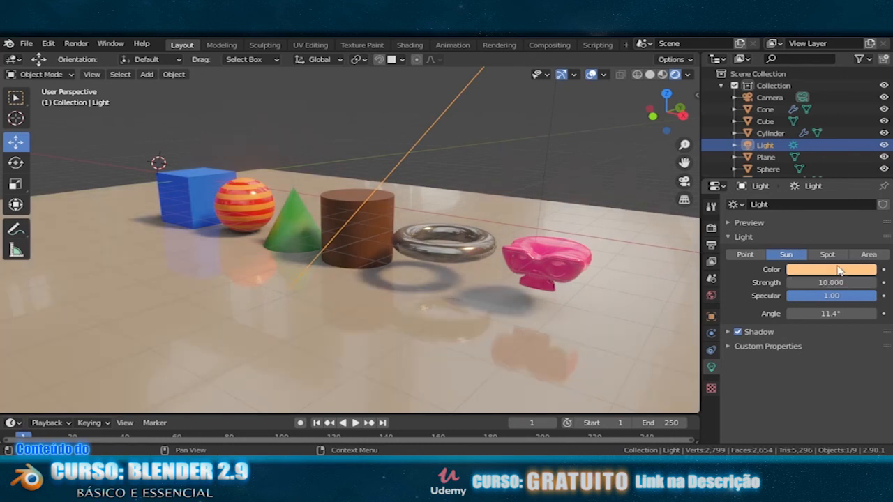
click(831, 269)
click(728, 332)
- Examine the objects' shadows and reflections from several sides with walk navigation and return to the camera view
key(shift+grave)
key(a)
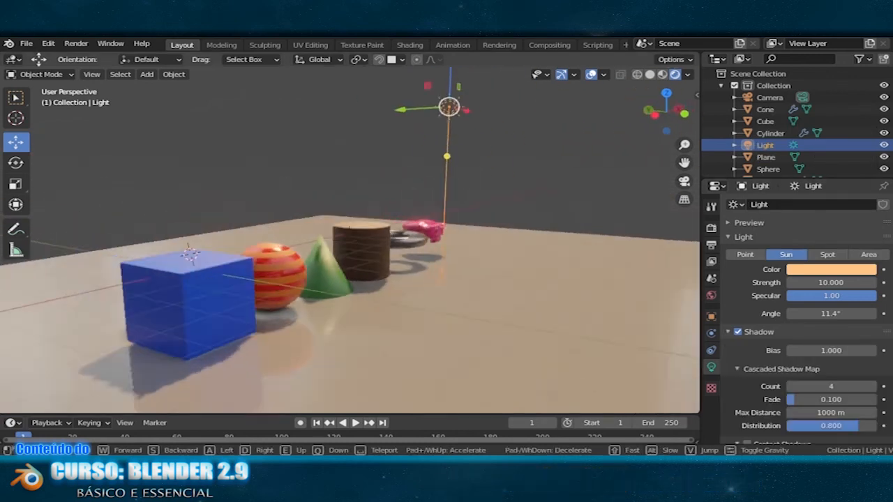
key(w)
key(w)
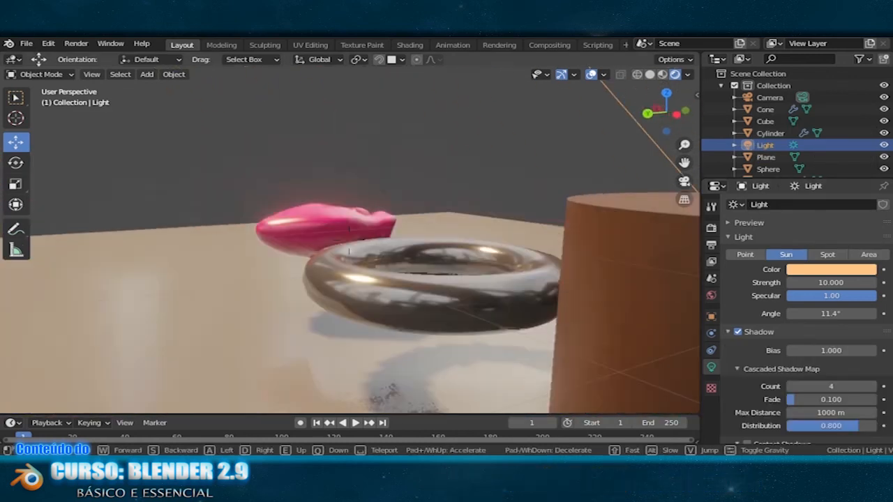
key(s)
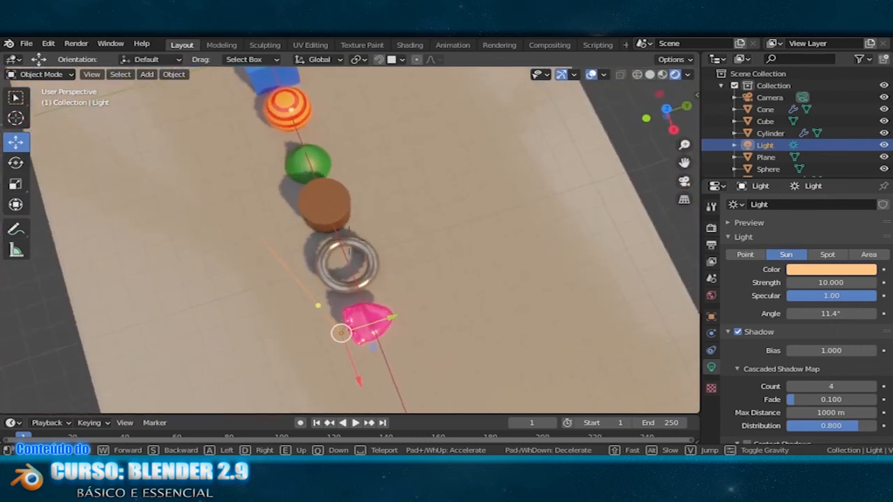
key(w)
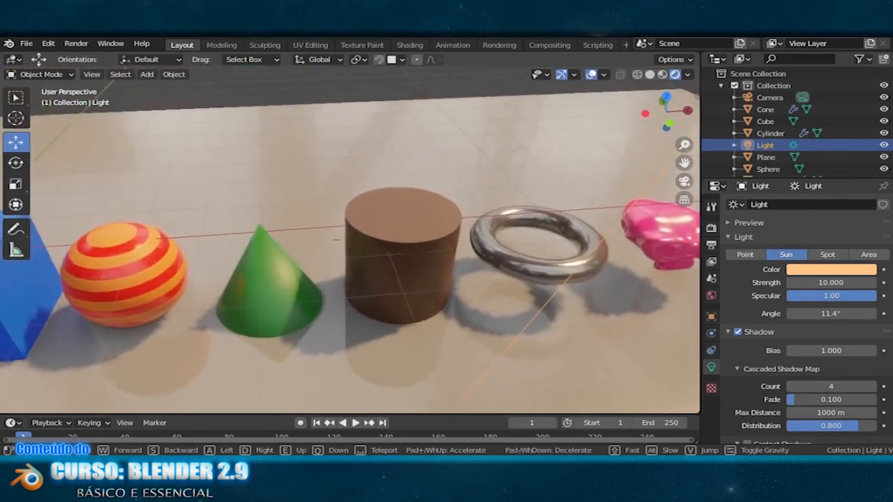
click(349, 240)
key(KP_0)
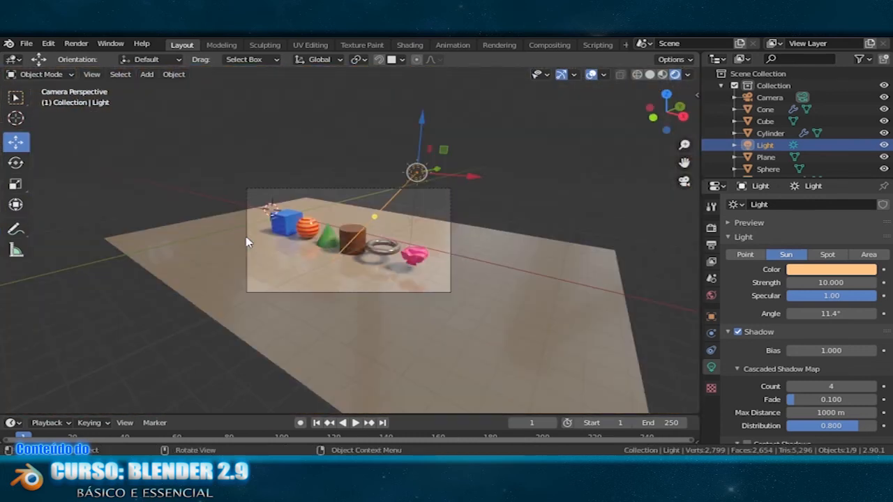